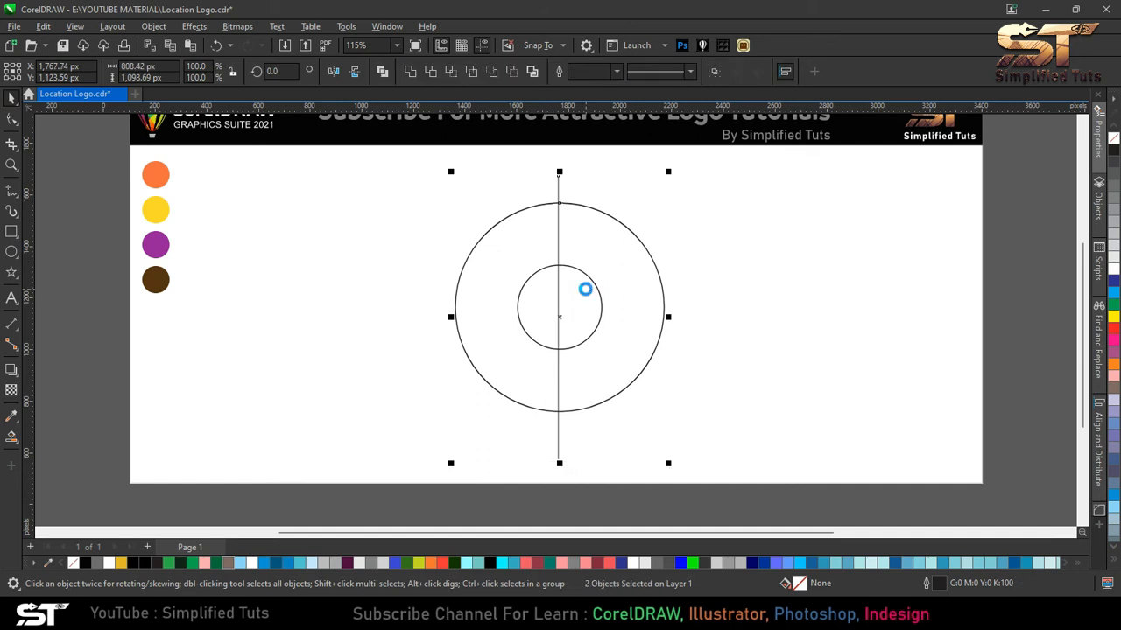
Step: Stretch the vertical centre line downward so it extends well below the outer circle, about 1,236 px tall
key(Escape)
key(ctrl+a)
key(F4)
click(548, 400)
click(561, 476)
mouse_move(560, 481)
mouse_down()
mouse_move(561, 500)
mouse_move(580, 491)
mouse_up()
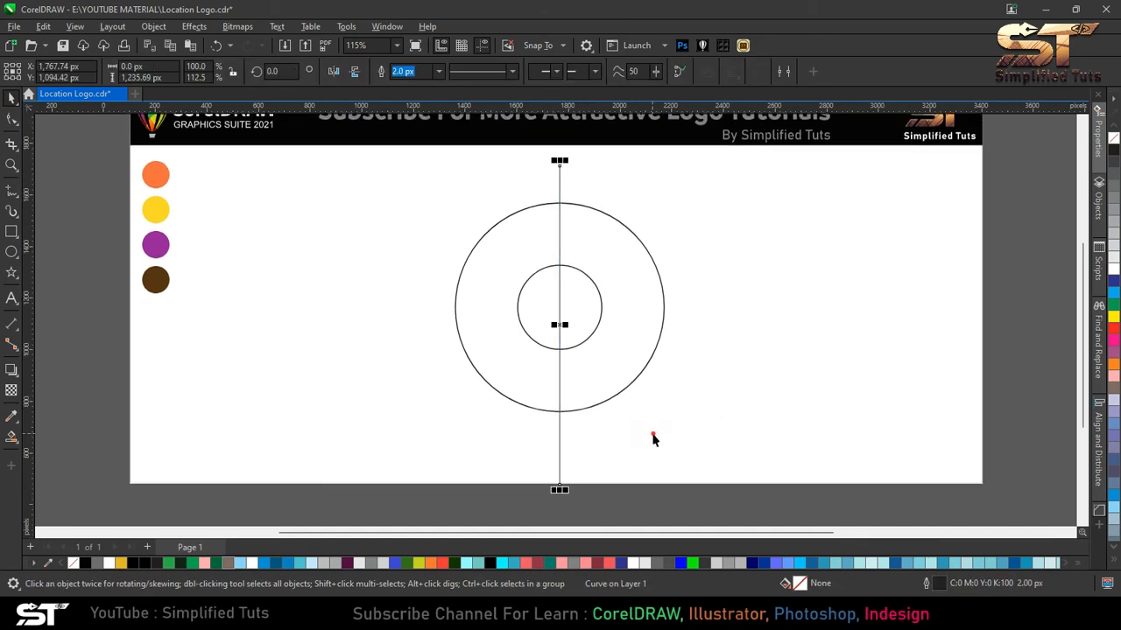
key(ctrl+a)
key(F4)
key(Escape)
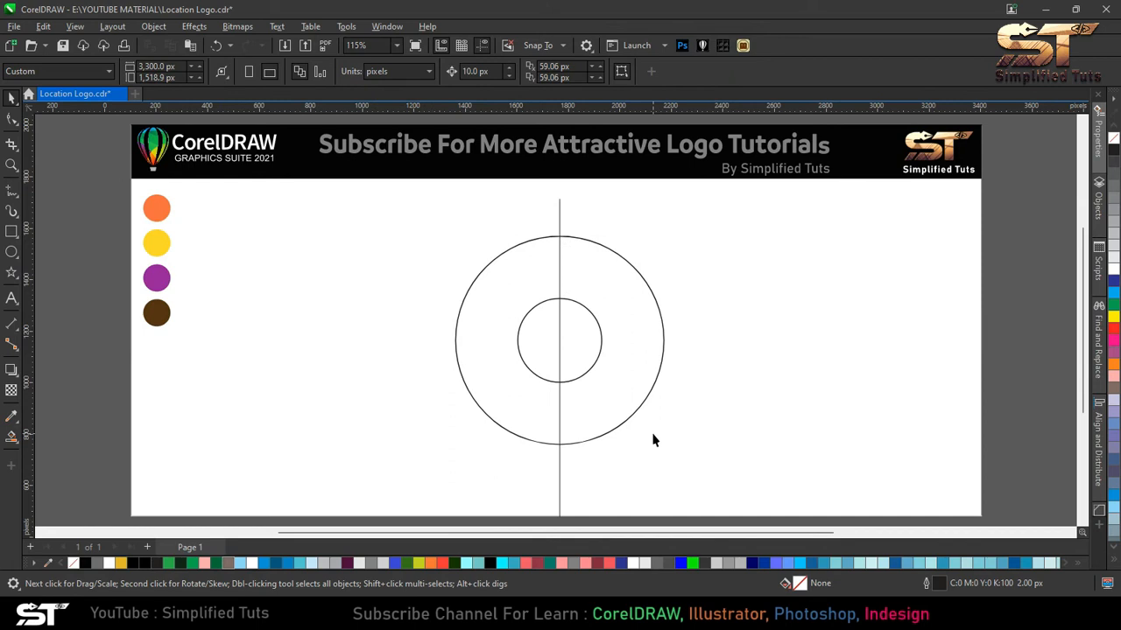
Step: Refine the vertical line's lower end so it stops just inside the page edge, about 1,223 px tall
click(557, 469)
drag(556, 522, 574, 516)
key(ctrl+z)
click(559, 494)
click(559, 496)
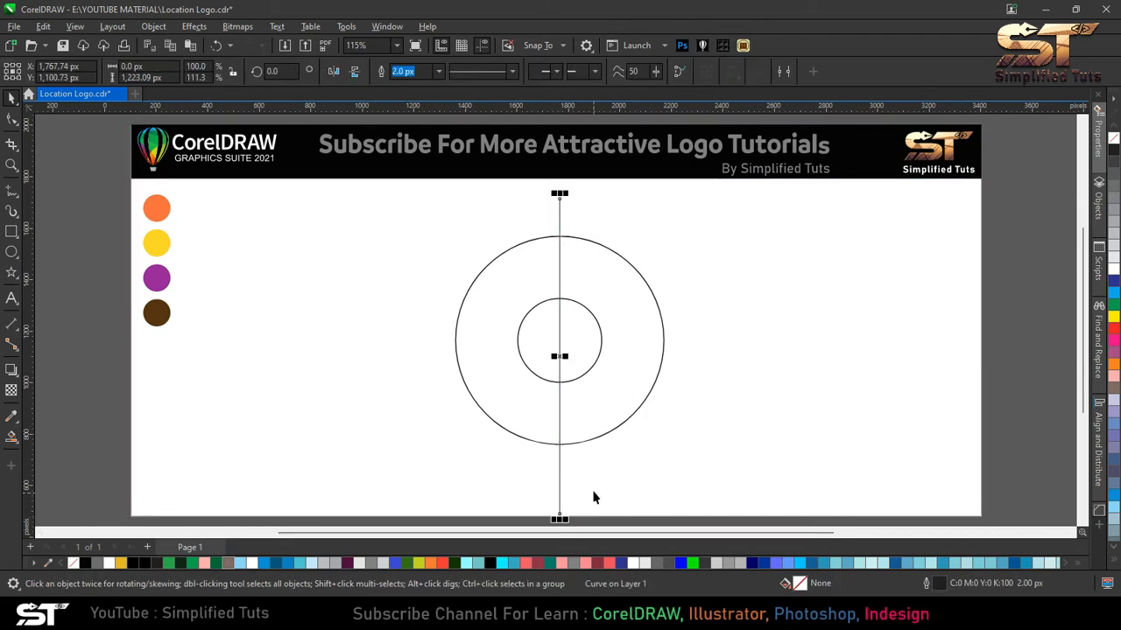
key(Escape)
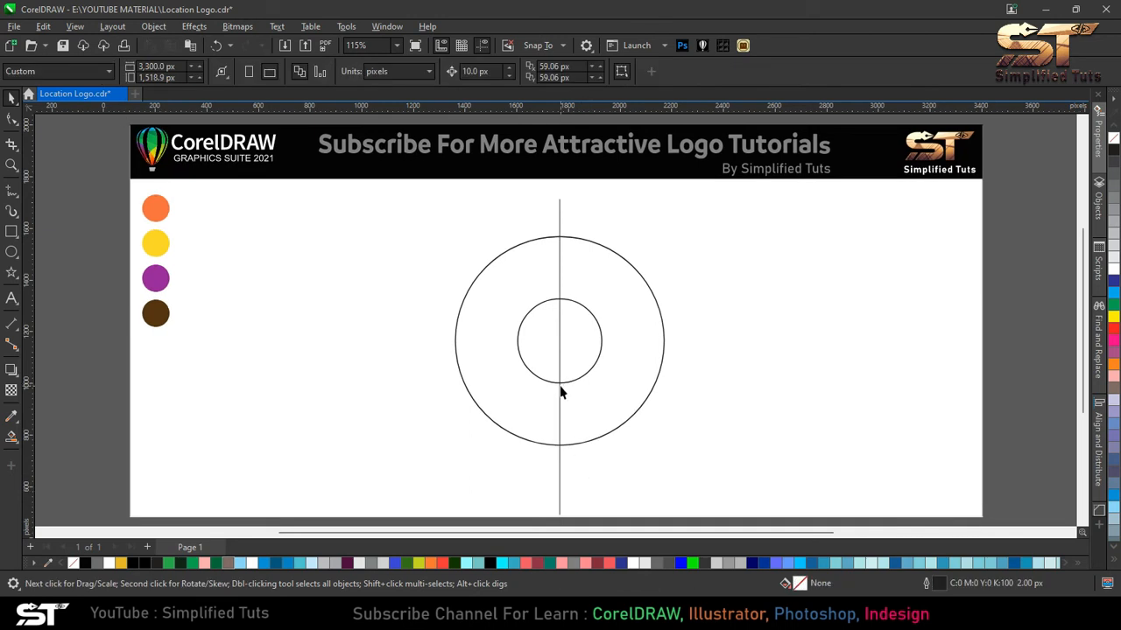
Step: Turn on Dynamic Guides and draw a straight line from near the vertical line's lower end to the outer circle's lower-right edge, about 332 × 413 px
click(10, 194)
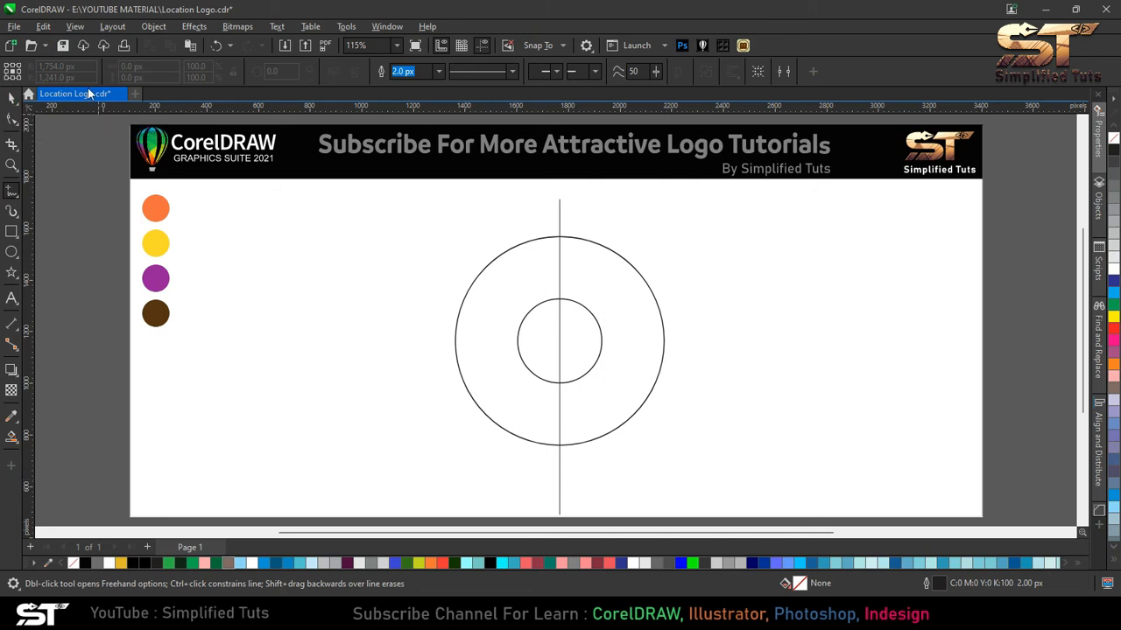
click(74, 26)
click(110, 341)
click(559, 508)
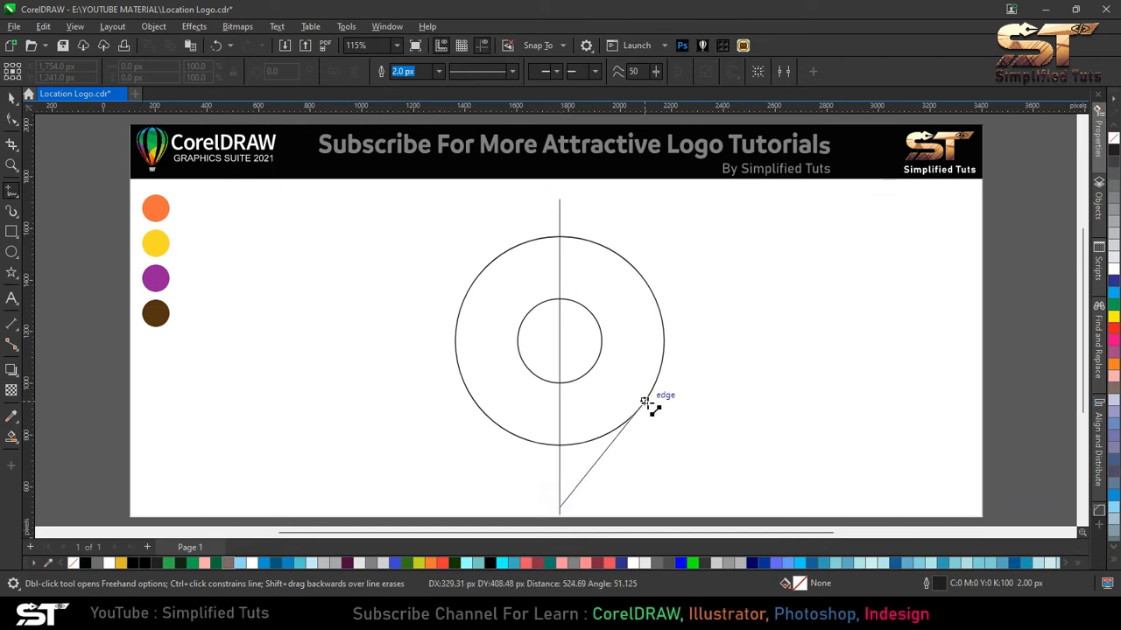
click(645, 402)
key(space)
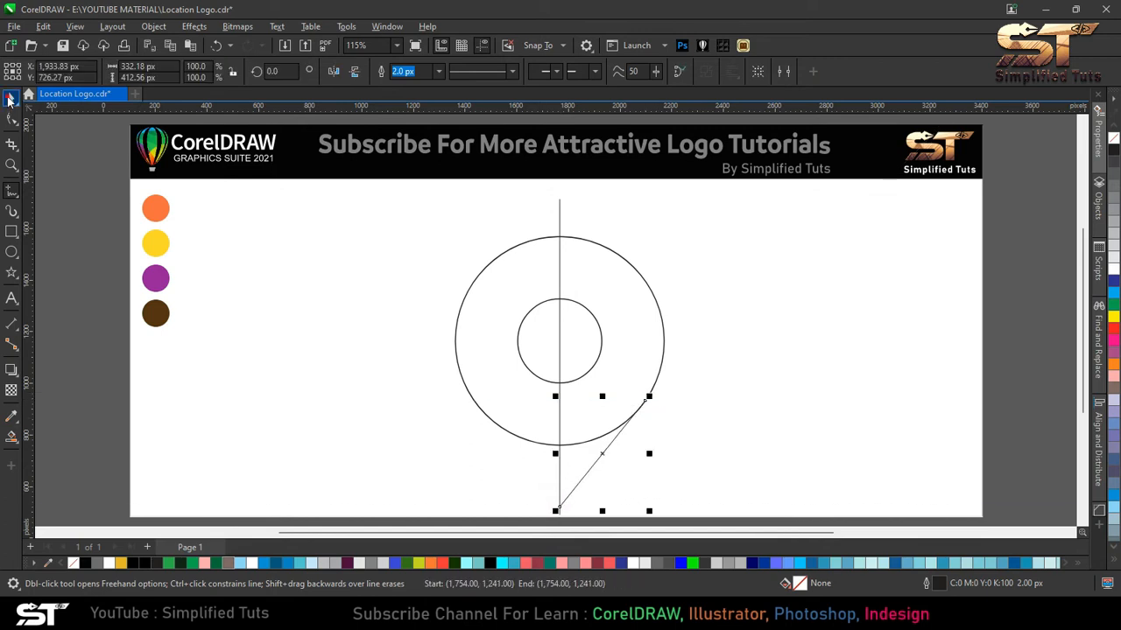
Step: Mirror a copy of the slanted line horizontally so the two lines meet in a point below the outer circle
drag(648, 454, 545, 456)
click(603, 487)
click(550, 495)
scroll(559, 508, up, 5)
scroll(560, 503, up, 2)
scroll(548, 500, down, 8)
key(ctrl+a)
click(525, 491)
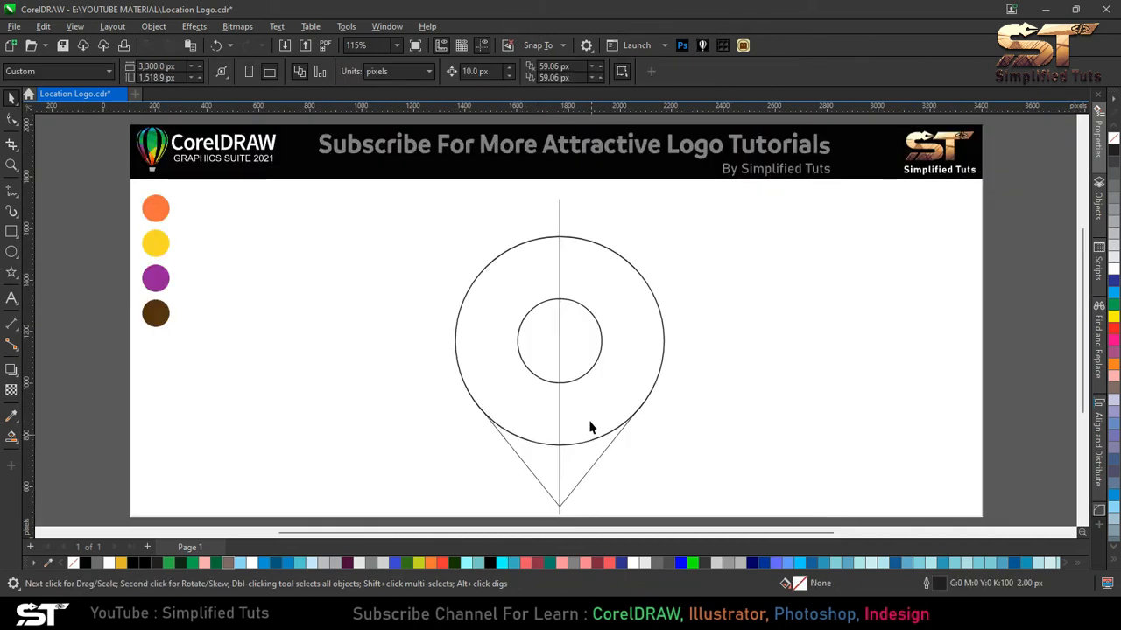
Step: Delete the vertical centre line and weld the two slanted lines below the circle
click(560, 212)
key(Delete)
click(540, 481)
shift+click(594, 461)
click(418, 76)
key(Escape)
Step: Draw a straight line from the inner circle's lower-right edge up past the outer circle's right side, about 524 × 262 px
click(11, 189)
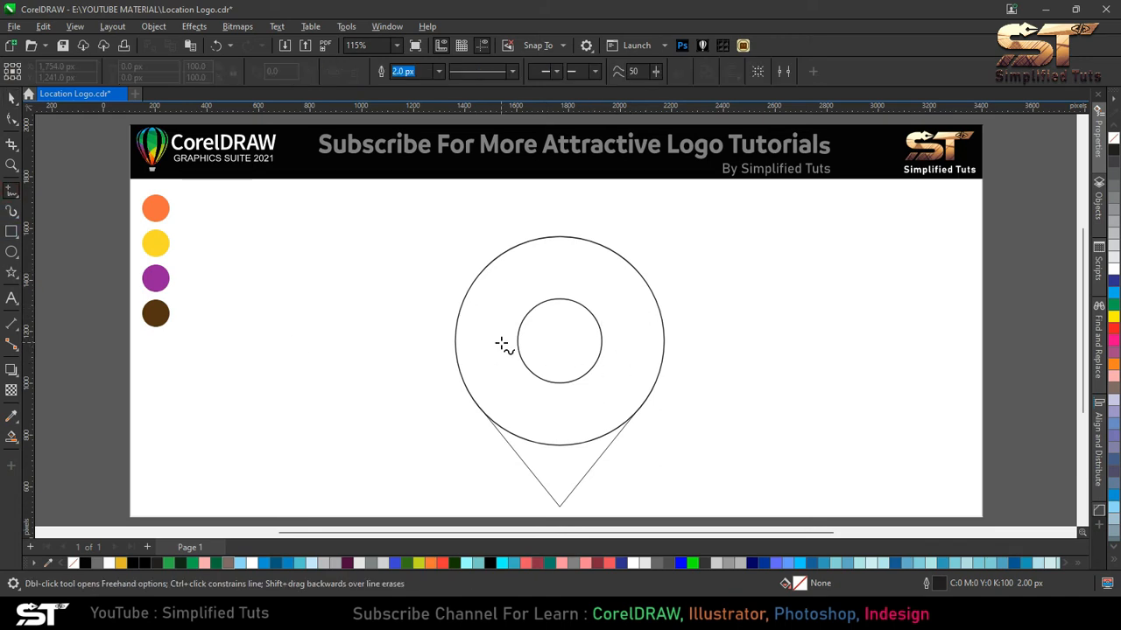
click(578, 376)
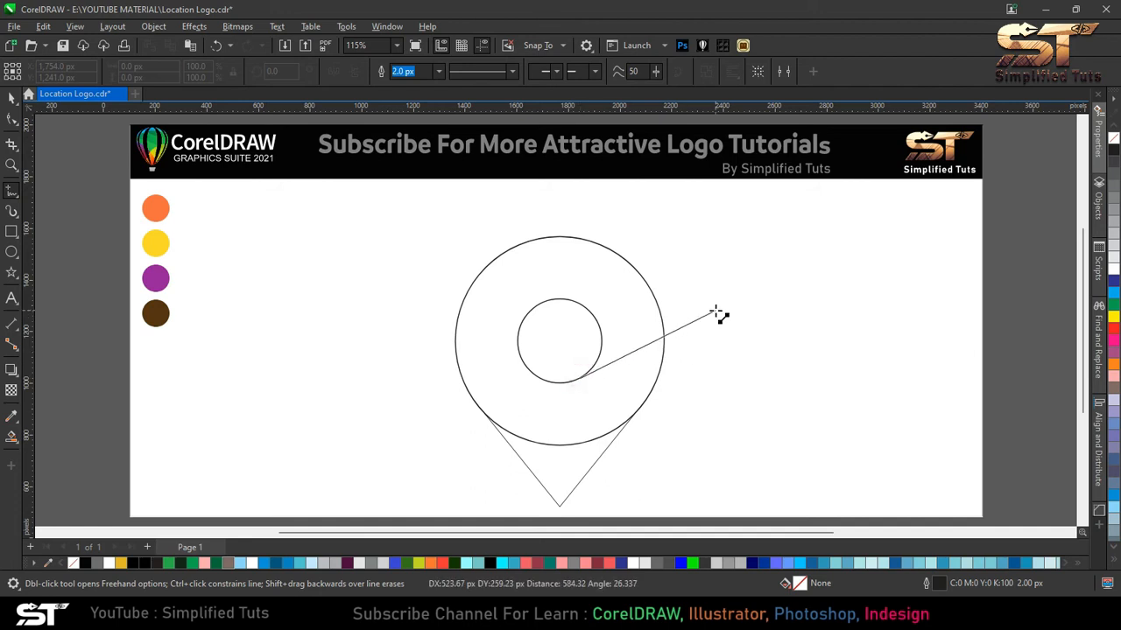
click(716, 309)
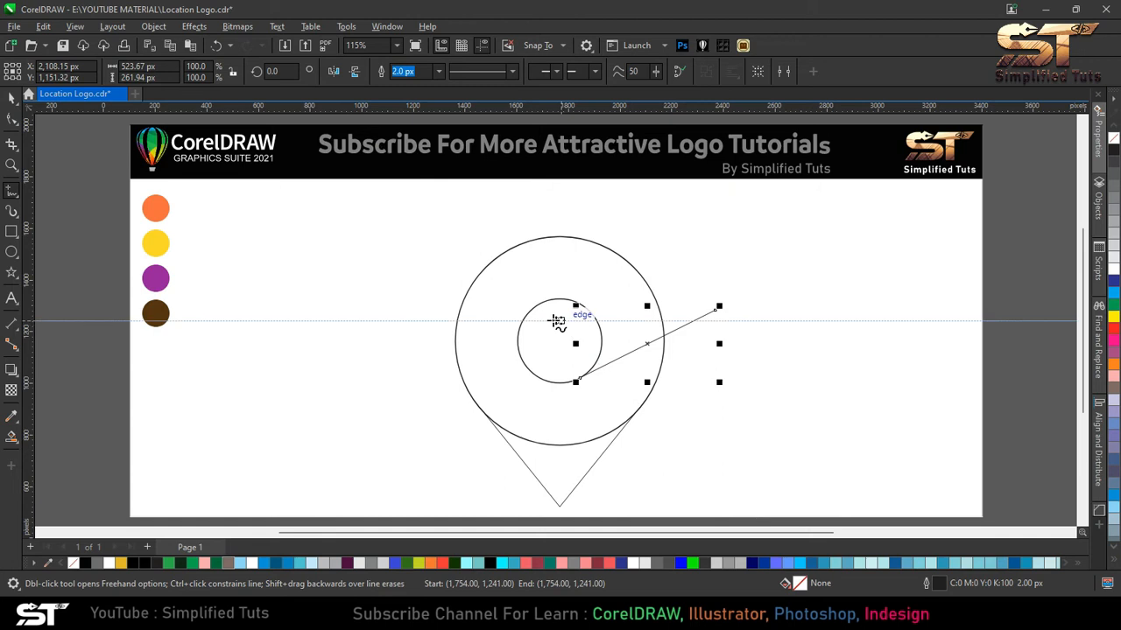
click(531, 310)
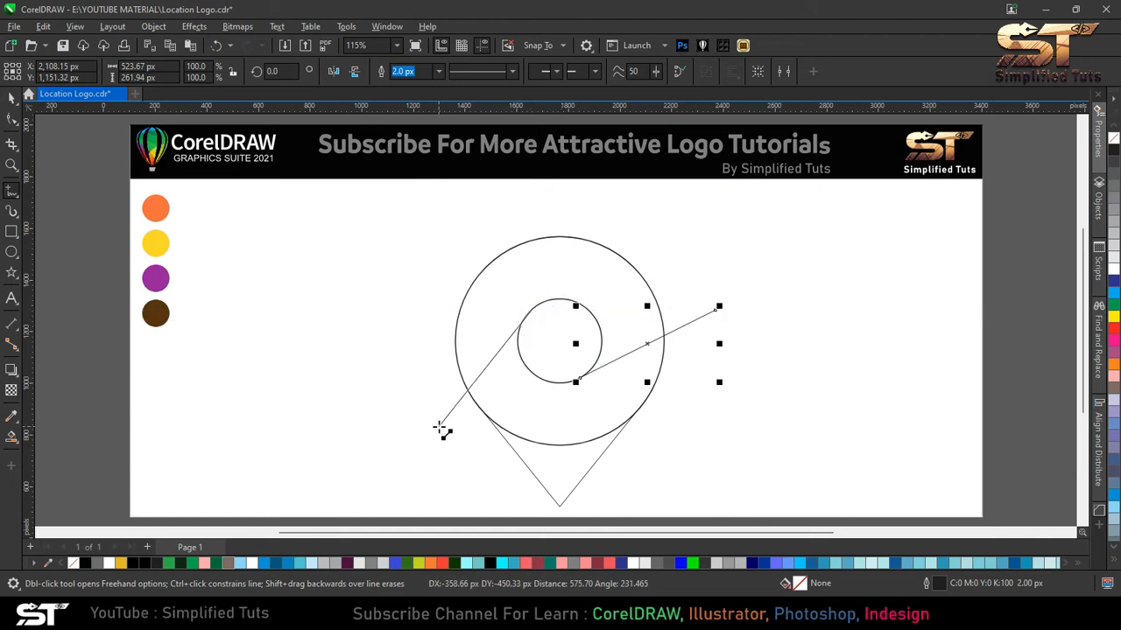
click(438, 427)
key(F10)
scroll(516, 313, up, 8)
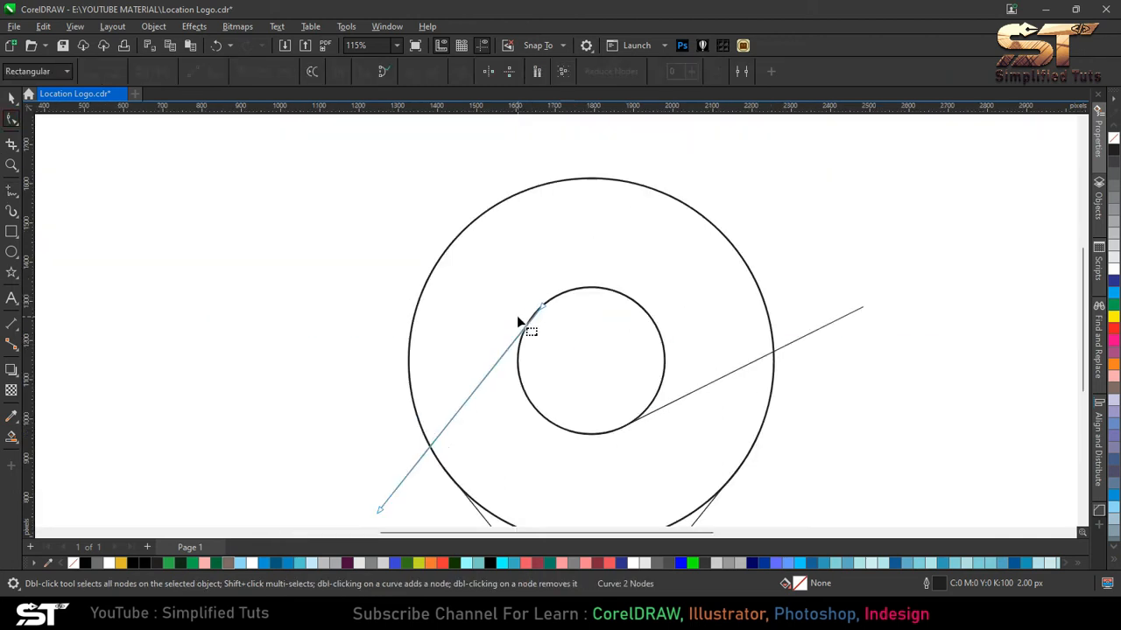
scroll(634, 217, down, 6)
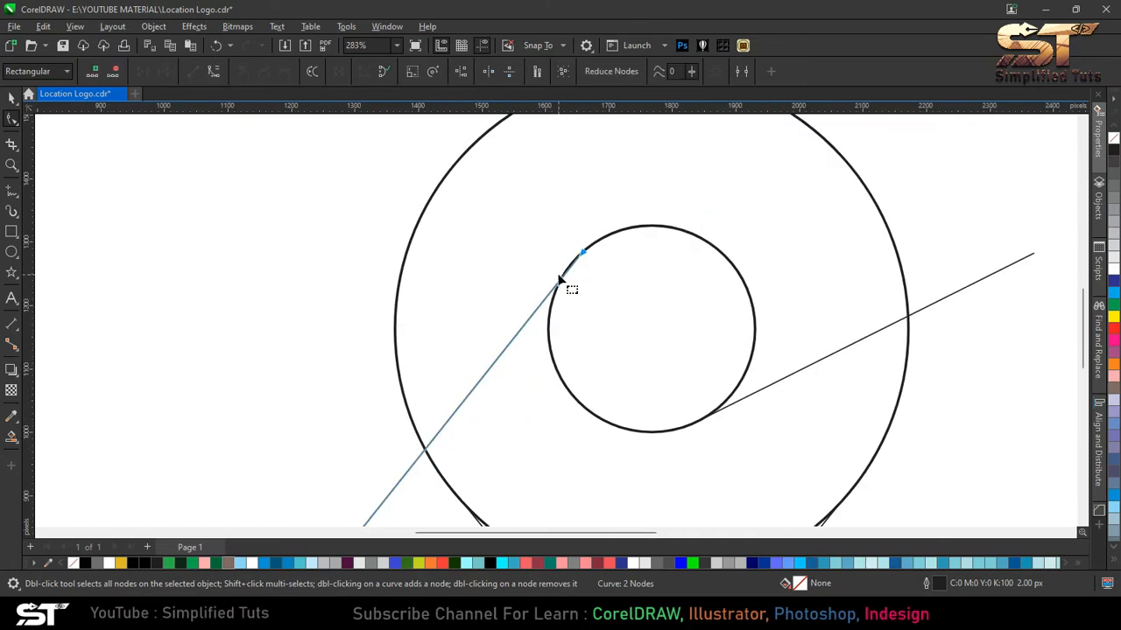
key(space)
scroll(331, 231, down, 3)
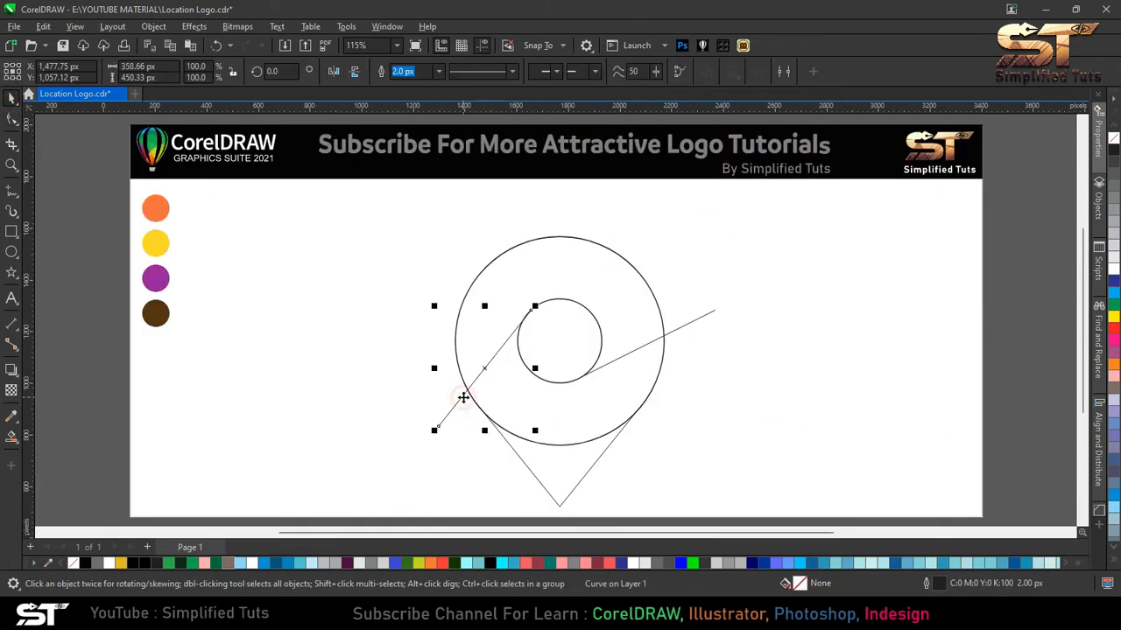
click(12, 119)
drag(362, 238, 591, 455)
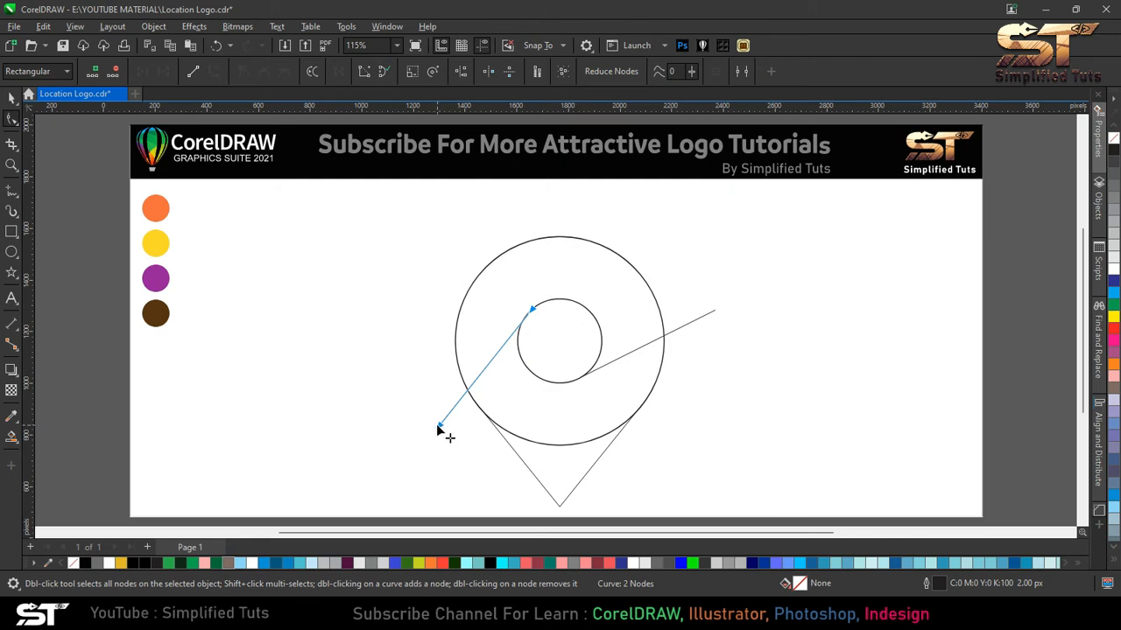
drag(439, 427, 480, 452)
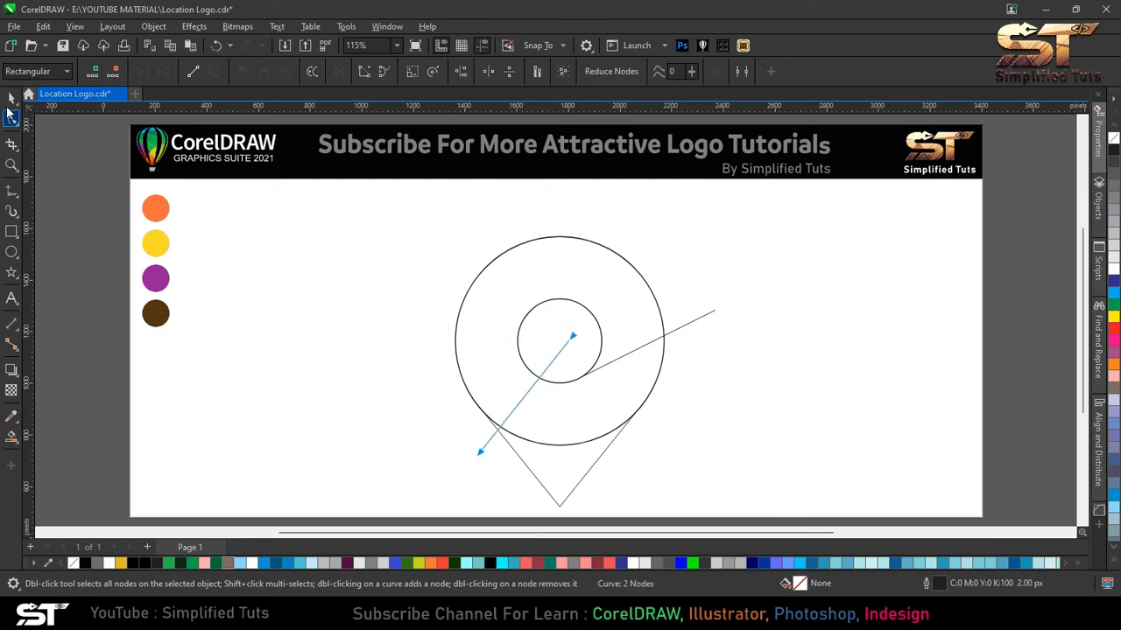
click(13, 100)
key(Delete)
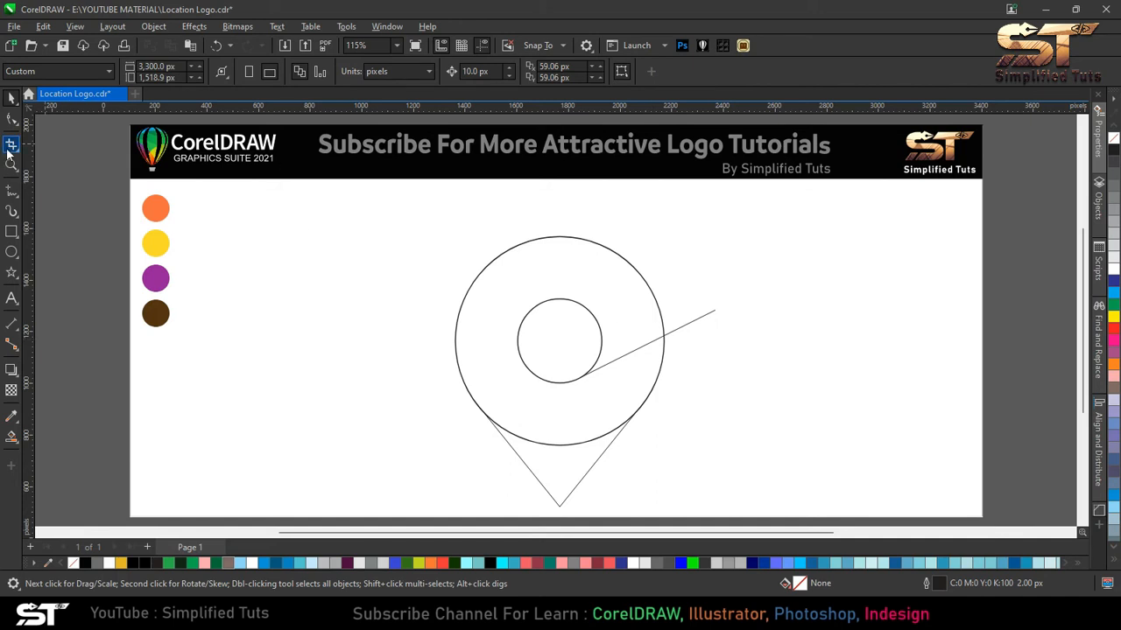
Step: Draw a two-segment freehand path from the outer circle's upper-left edge to above the inner circle, then down along its upper-right edge
click(12, 189)
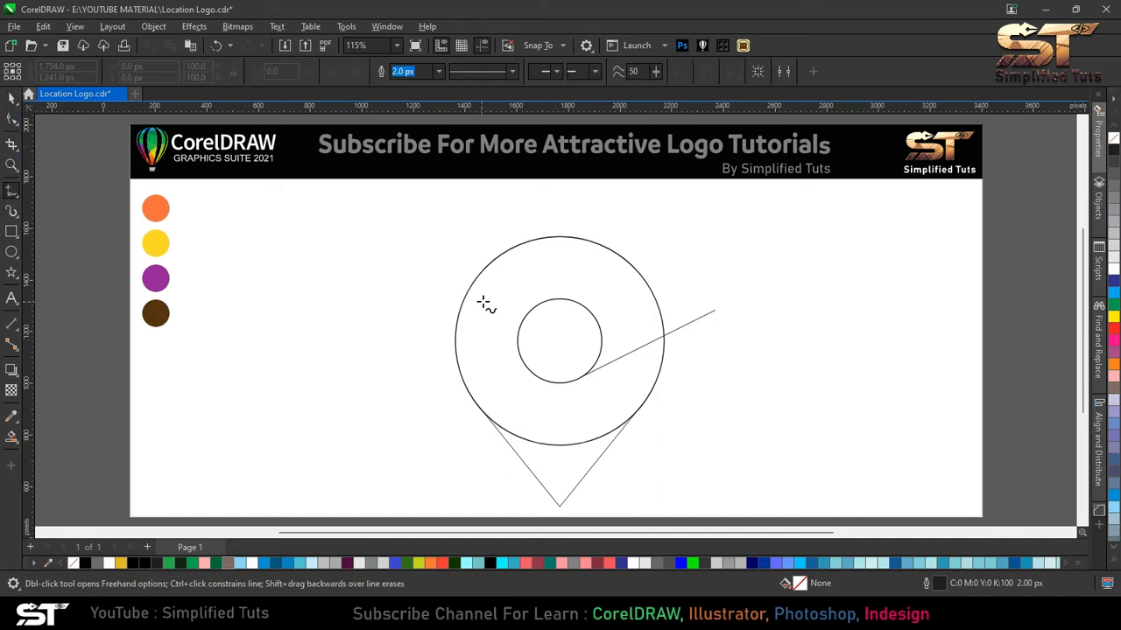
click(468, 290)
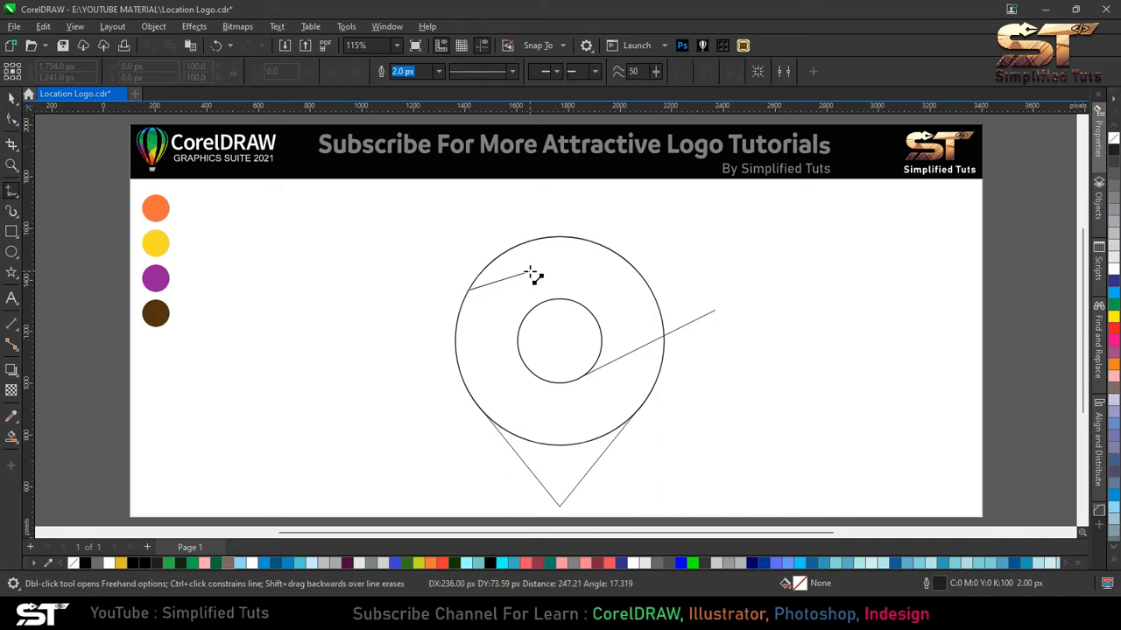
double_click(530, 273)
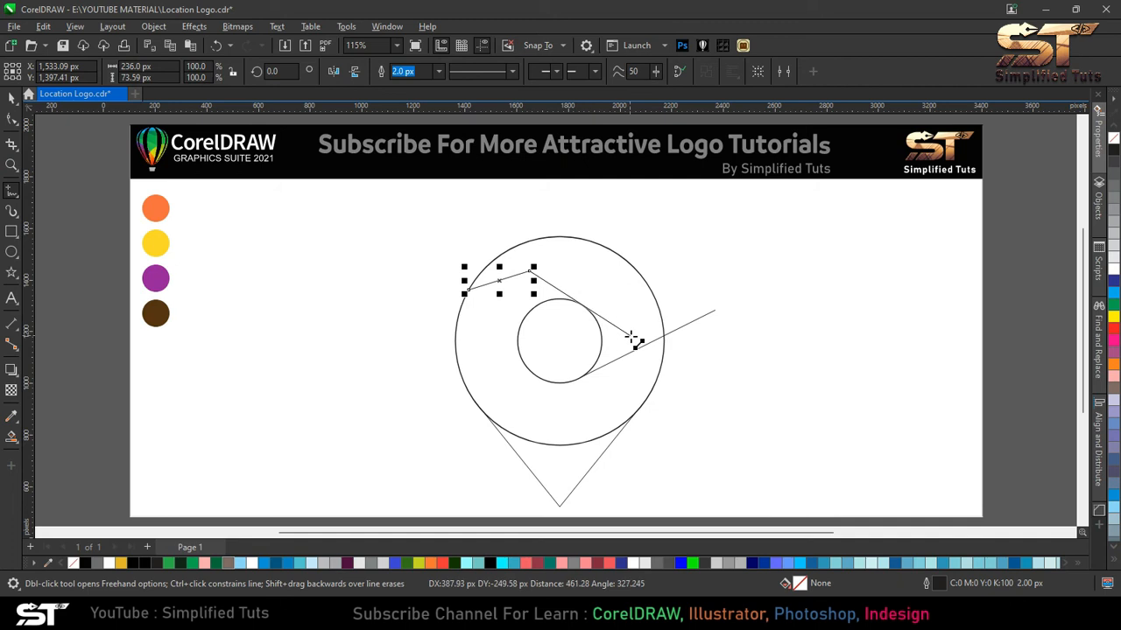
click(632, 337)
Step: Bend the path's first segment upward into an arc, turning off Dynamic Guides to adjust it freely
key(F10)
click(498, 282)
drag(498, 282, 497, 273)
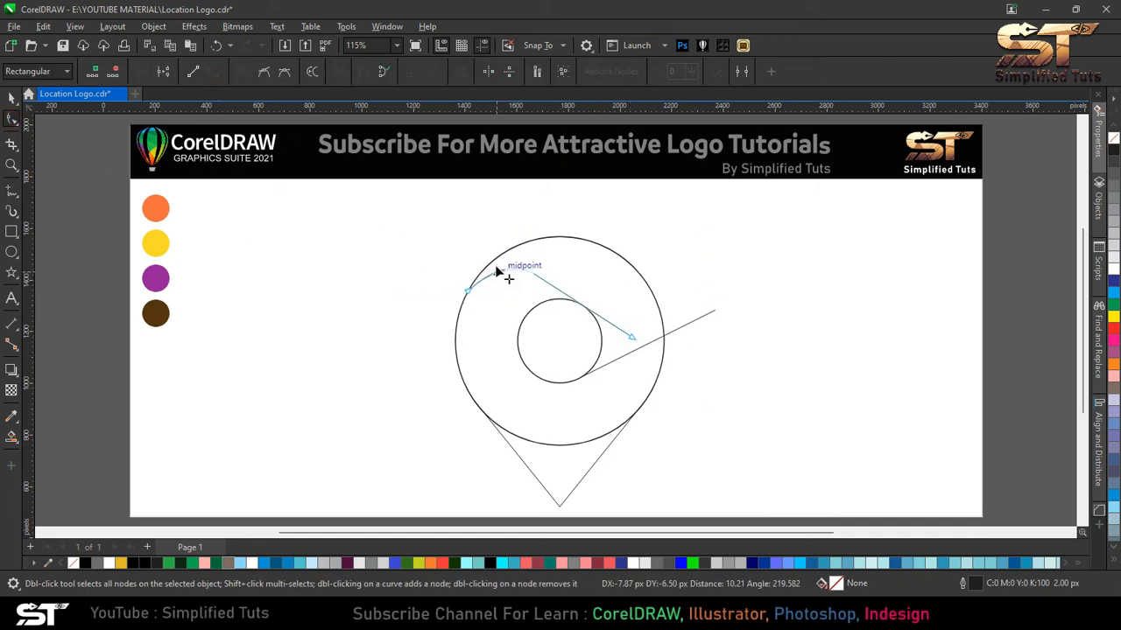
click(76, 27)
click(108, 341)
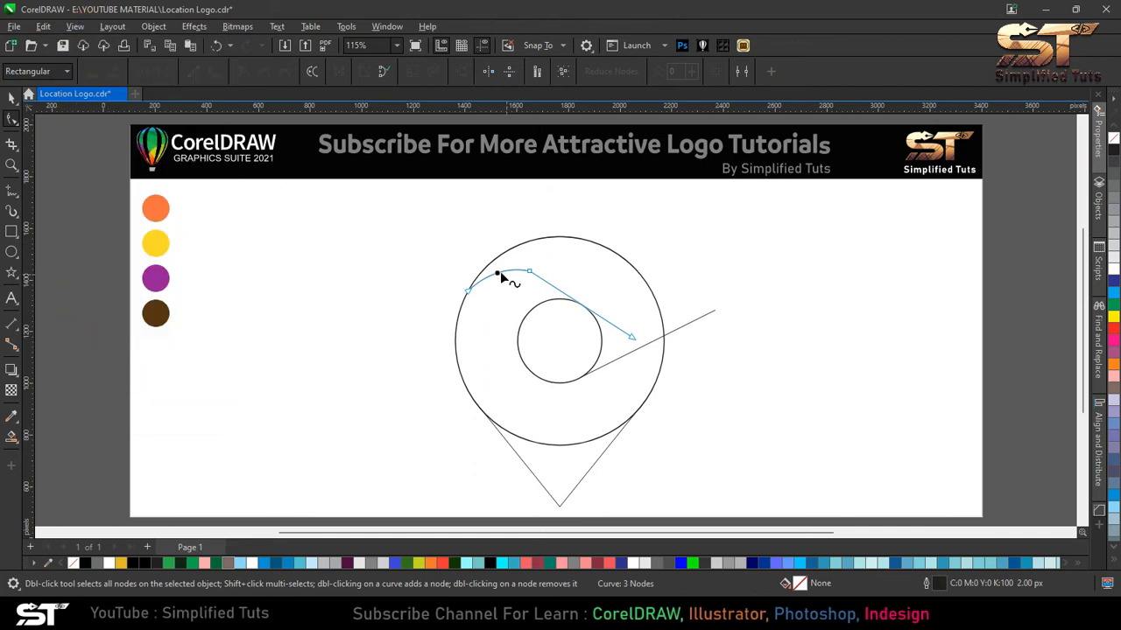
click(497, 269)
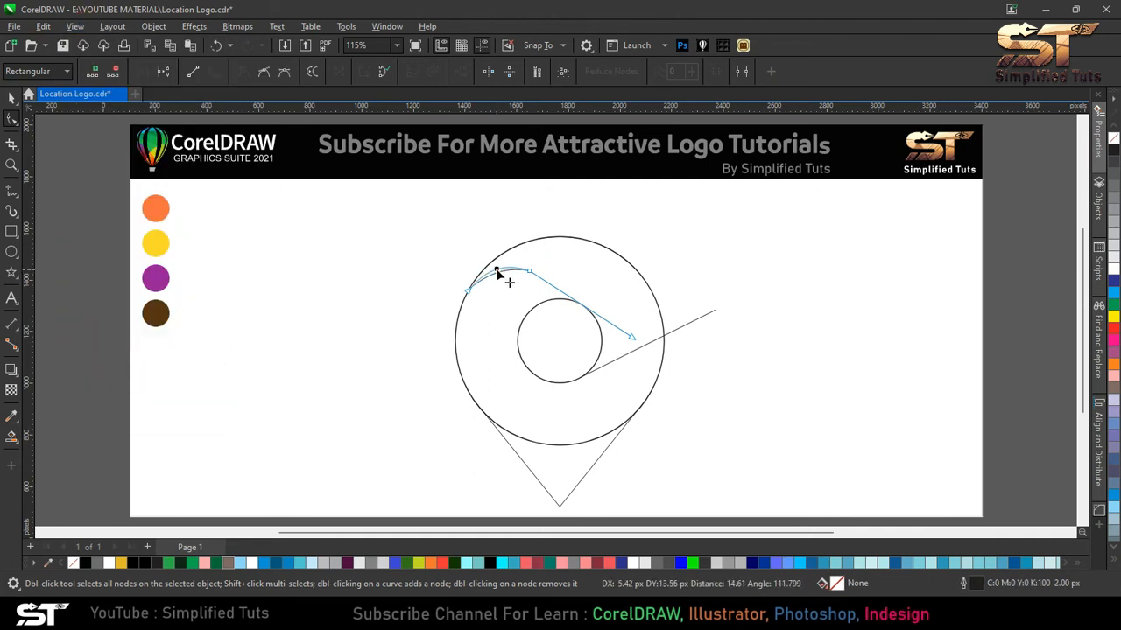
Step: Adjust the path's right end node so its straight segment touches the inner circle, and set the path's outline width to 4 px
scroll(635, 347, up, 5)
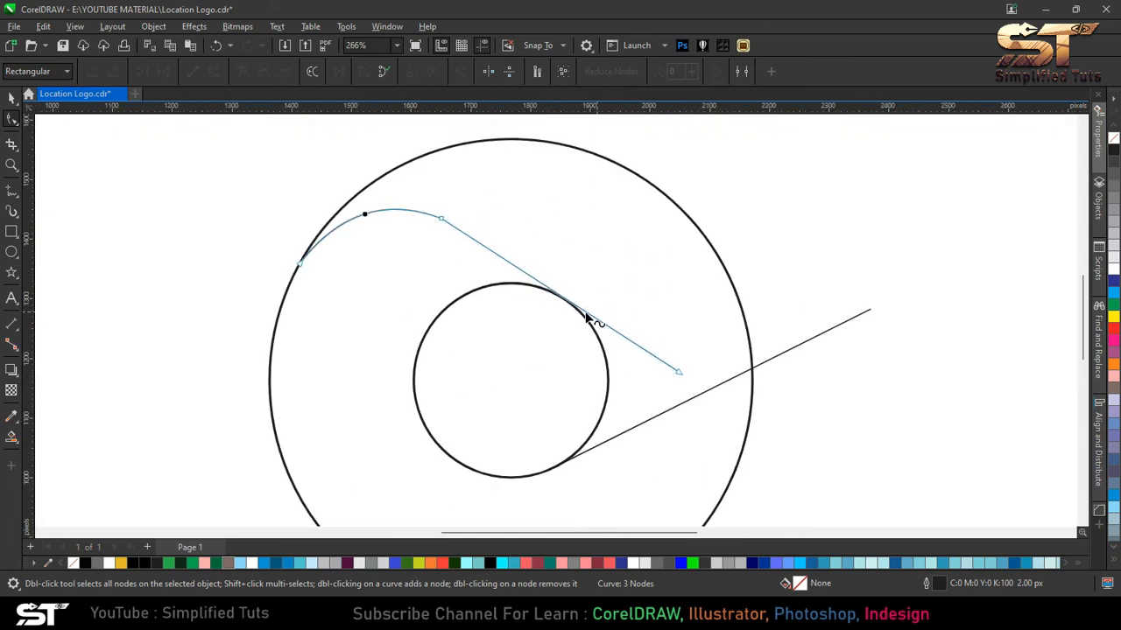
click(844, 469)
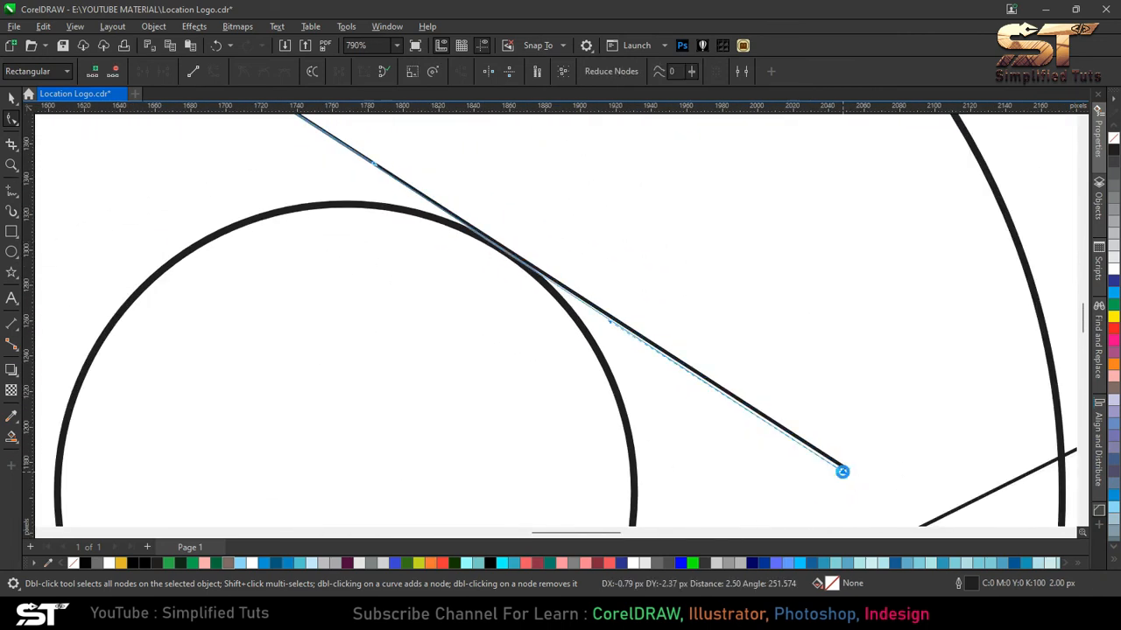
click(9, 98)
scroll(532, 327, down, 5)
click(615, 326)
click(433, 72)
click(436, 72)
click(415, 137)
Step: Add a node near the path's right end and bend the tip downward into a small rounded hook
key(F10)
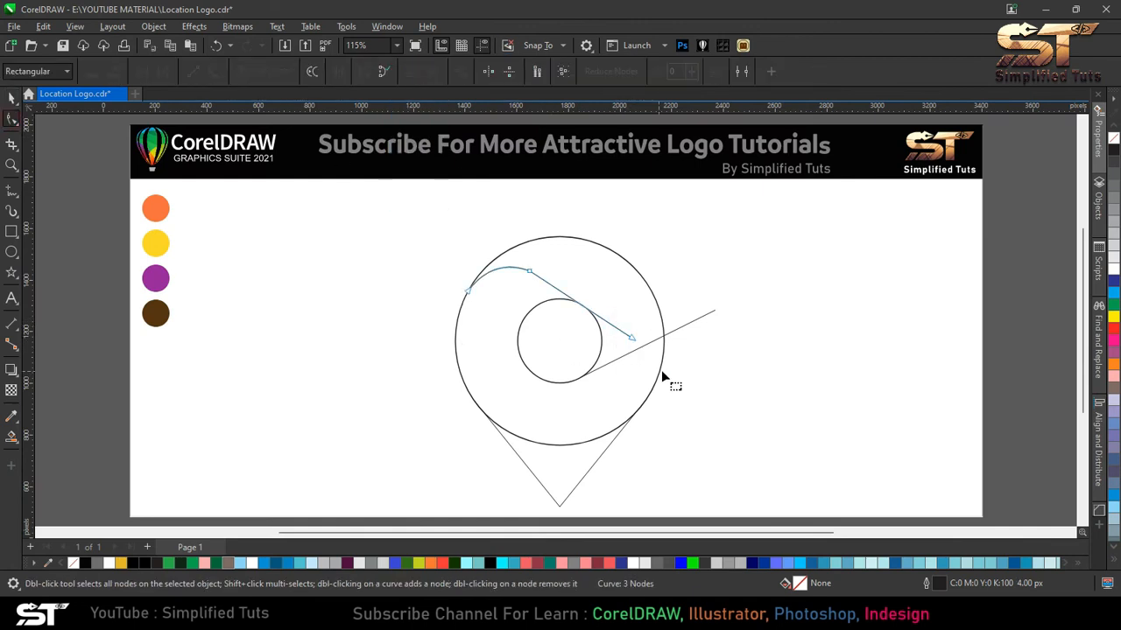
double_click(624, 333)
scroll(631, 341, up, 5)
mouse_move(640, 321)
mouse_down()
mouse_move(620, 349)
mouse_move(632, 324)
mouse_up()
click(11, 99)
key(ctrl+a)
key(F4)
key(Escape)
Step: Turn on Dynamic Guides and draw a three-segment path from the hook's tip upward, then up-left across the ring to a point above the outer circle
click(11, 190)
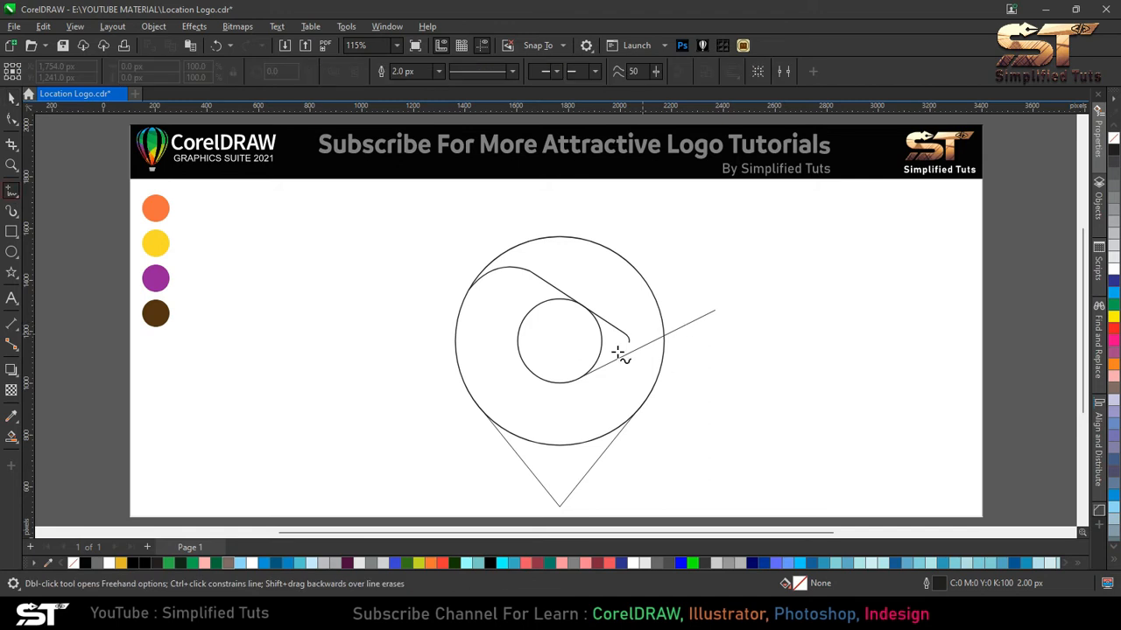
click(75, 26)
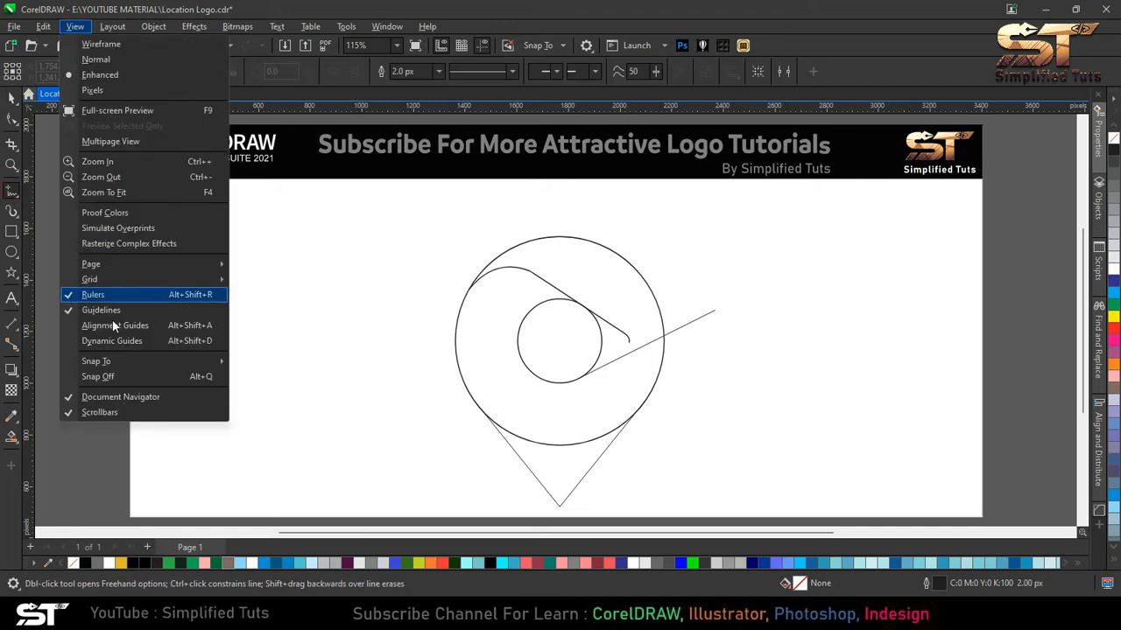
click(134, 343)
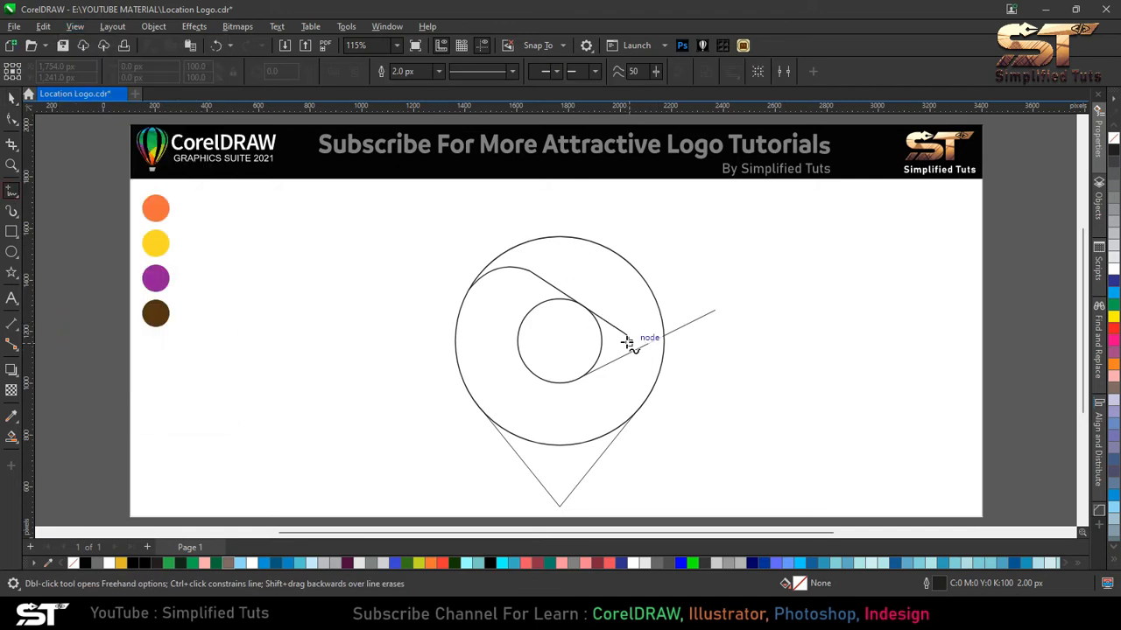
click(628, 341)
click(636, 314)
double_click(574, 249)
click(535, 211)
Step: Reshape the new path's lower part into one smooth curve from the hook's tip to its upper node, removing the corner
key(F10)
drag(666, 378, 667, 378)
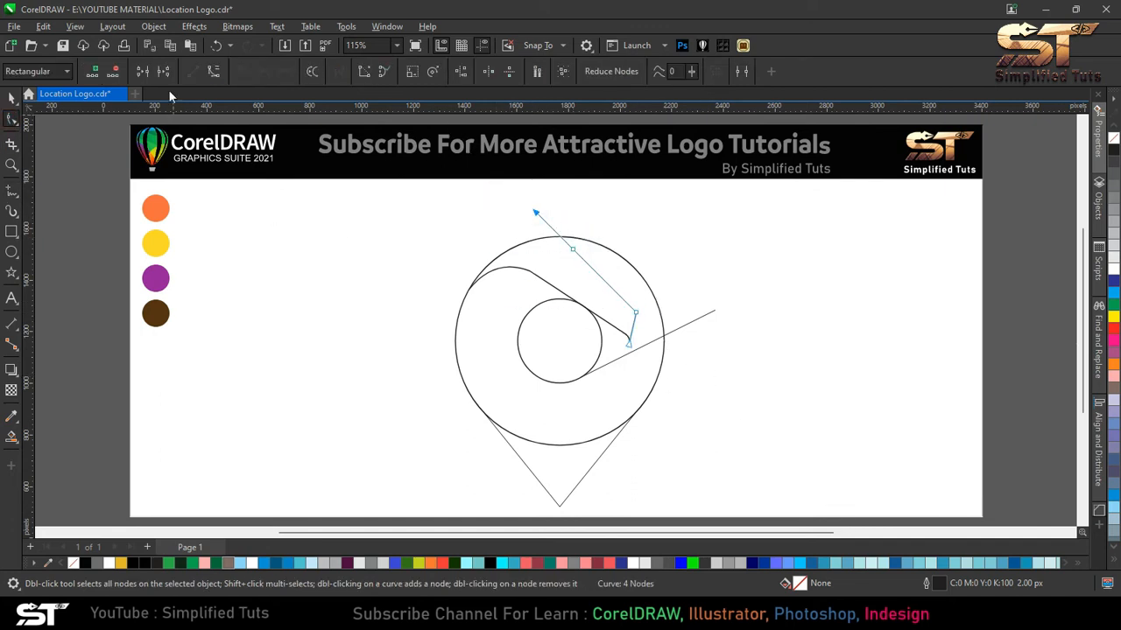
click(632, 328)
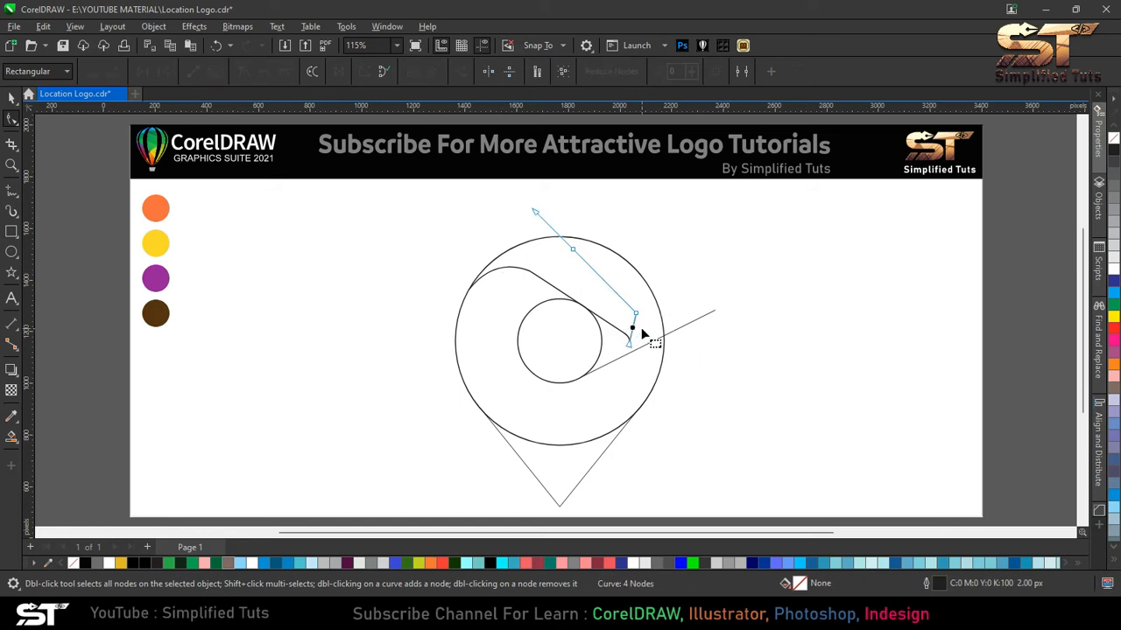
drag(632, 329, 638, 328)
key(ctrl+z)
click(677, 319)
click(559, 234)
key(ctrl+a)
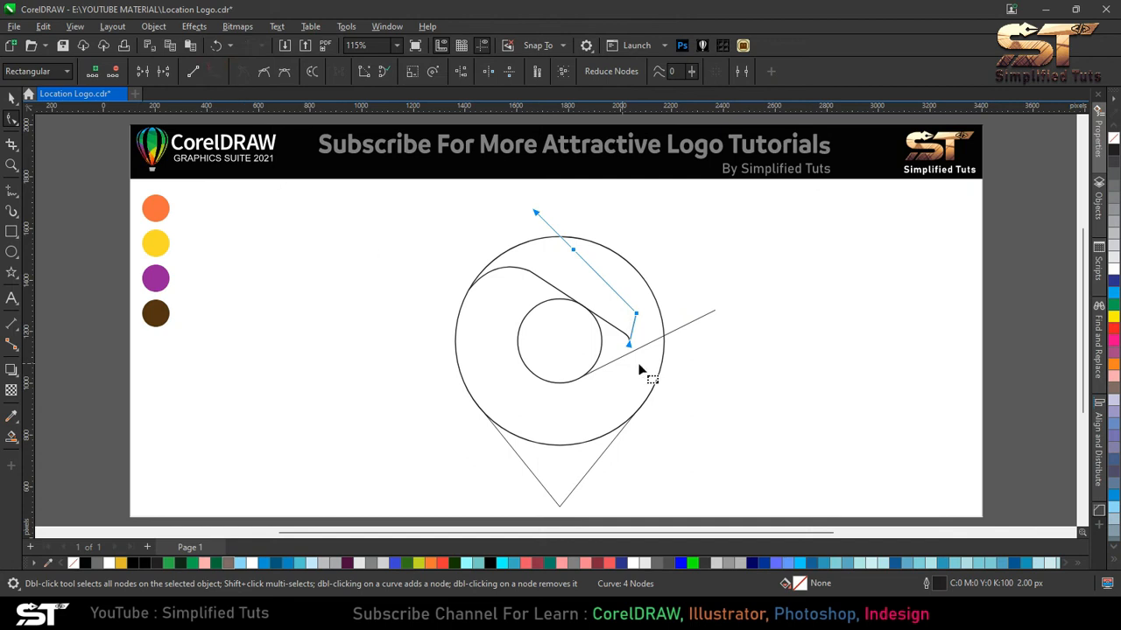
drag(637, 330, 614, 288)
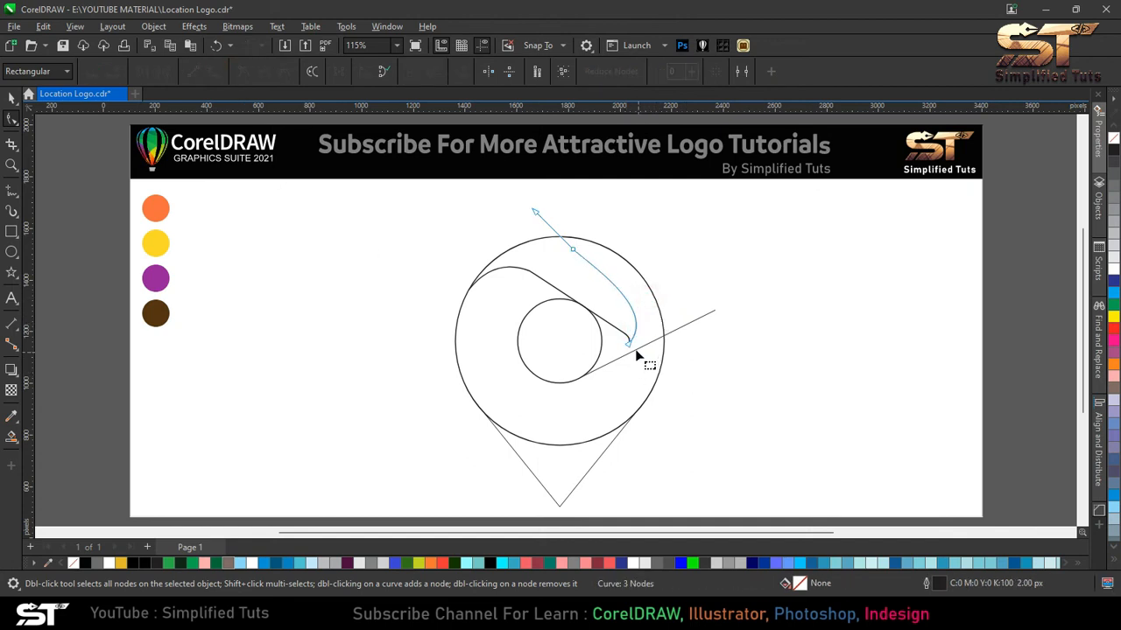
Step: Pull out the curve handle at the hook's tip to the outer circle's right edge to make the curve fuller
drag(670, 362, 624, 332)
scroll(625, 332, up, 4)
drag(771, 231, 794, 239)
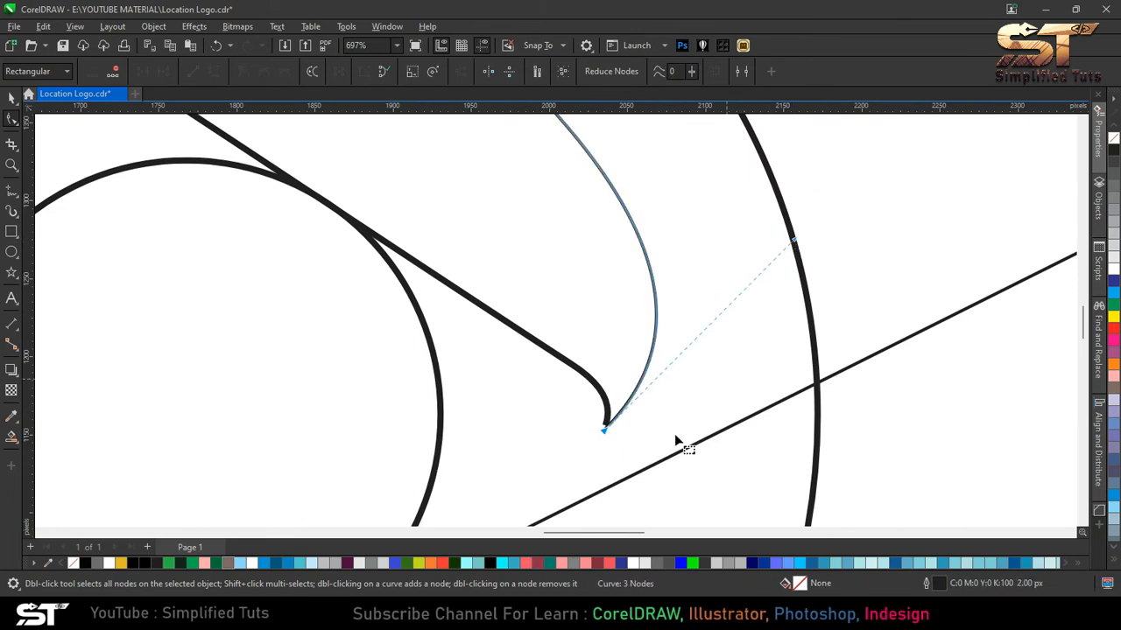
Step: Move the new curve's end node onto the hook's tip and set the curve's outline width to 4 px
scroll(675, 437, up, 6)
drag(570, 356, 575, 360)
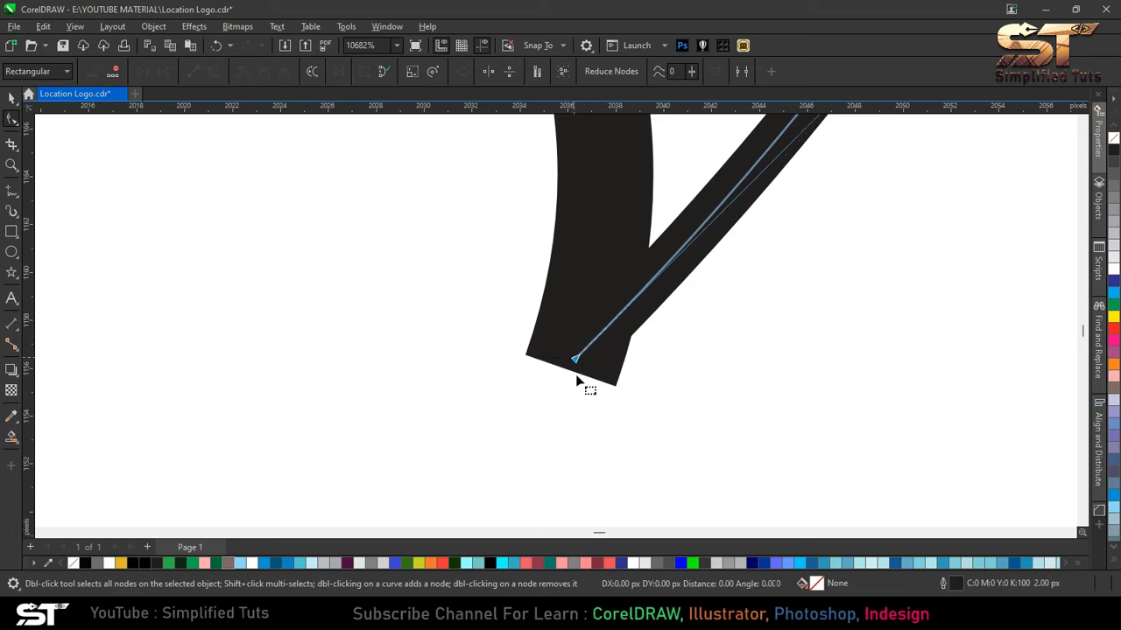
click(13, 99)
scroll(620, 383, down, 10)
scroll(636, 375, down, 4)
click(633, 303)
click(440, 73)
click(404, 138)
click(555, 192)
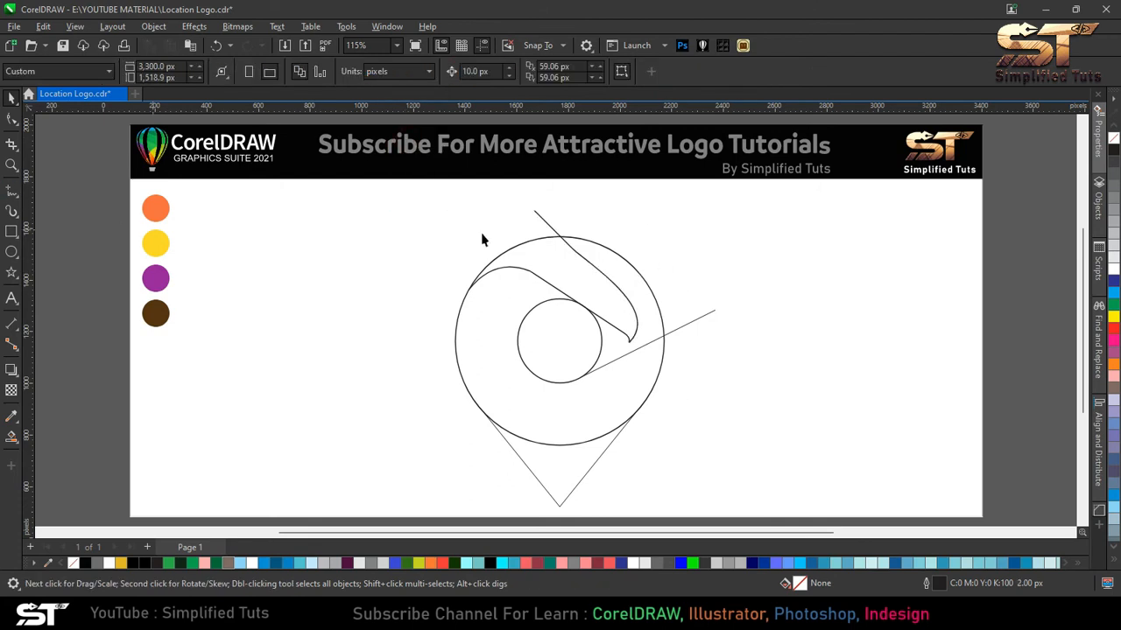
Step: Try to fill the band between the two curved paths and the outer circle with Smart Fill
click(558, 233)
click(11, 190)
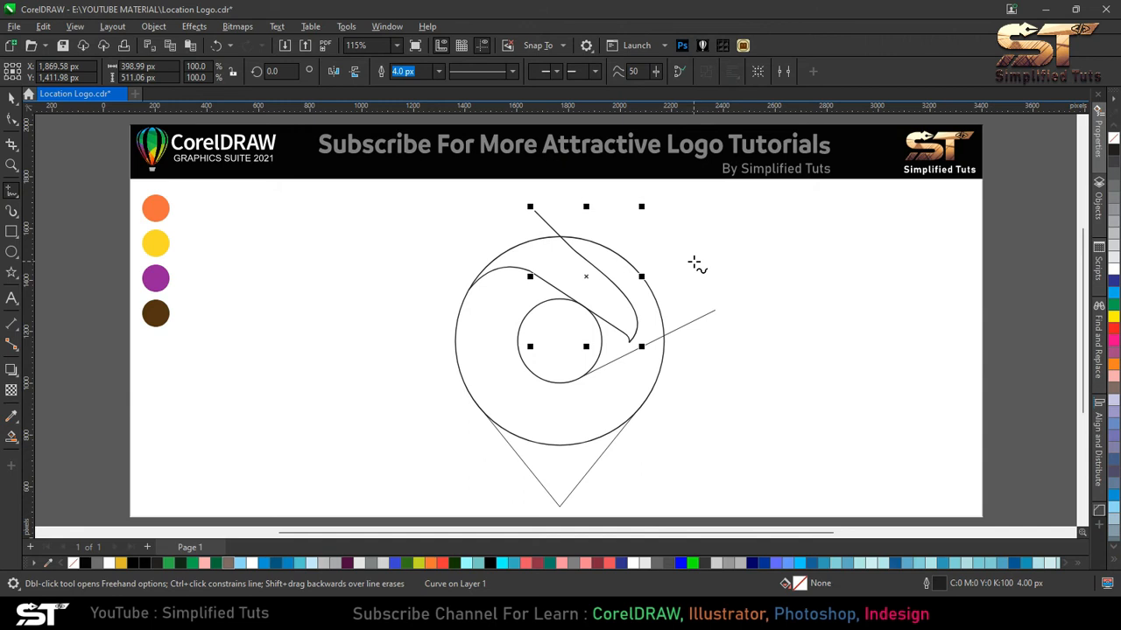
click(11, 436)
click(91, 445)
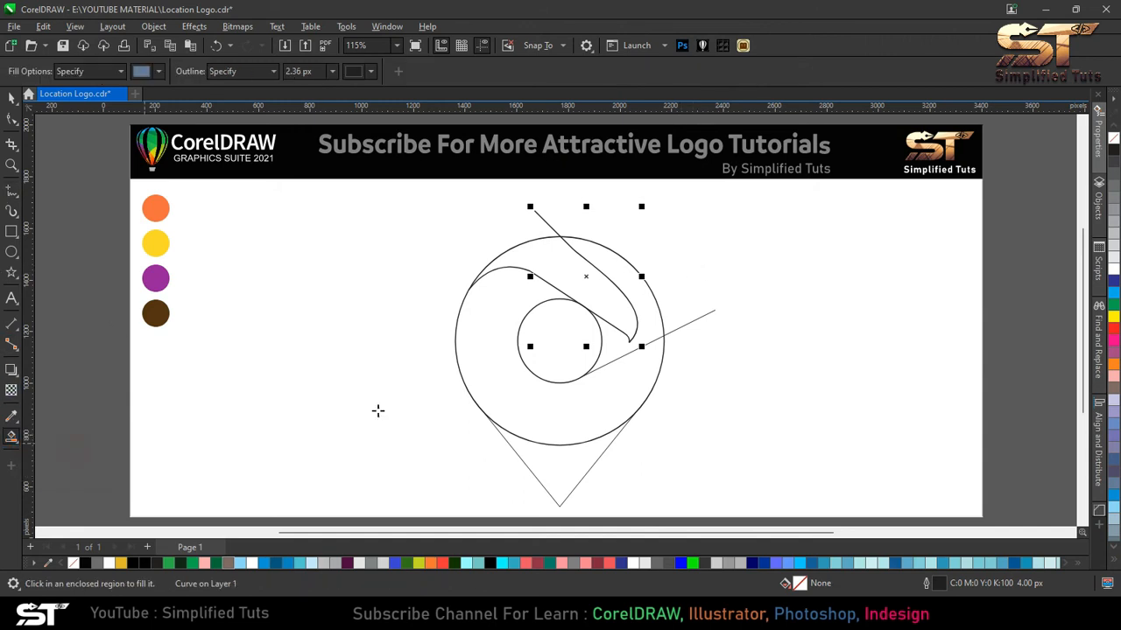
click(555, 262)
key(ctrl+z)
key(ctrl+shift+z)
key(ctrl+z)
Step: Switch to Wireframe view and place the upper curve's end node exactly on the end of the hook's path
key(F10)
click(76, 27)
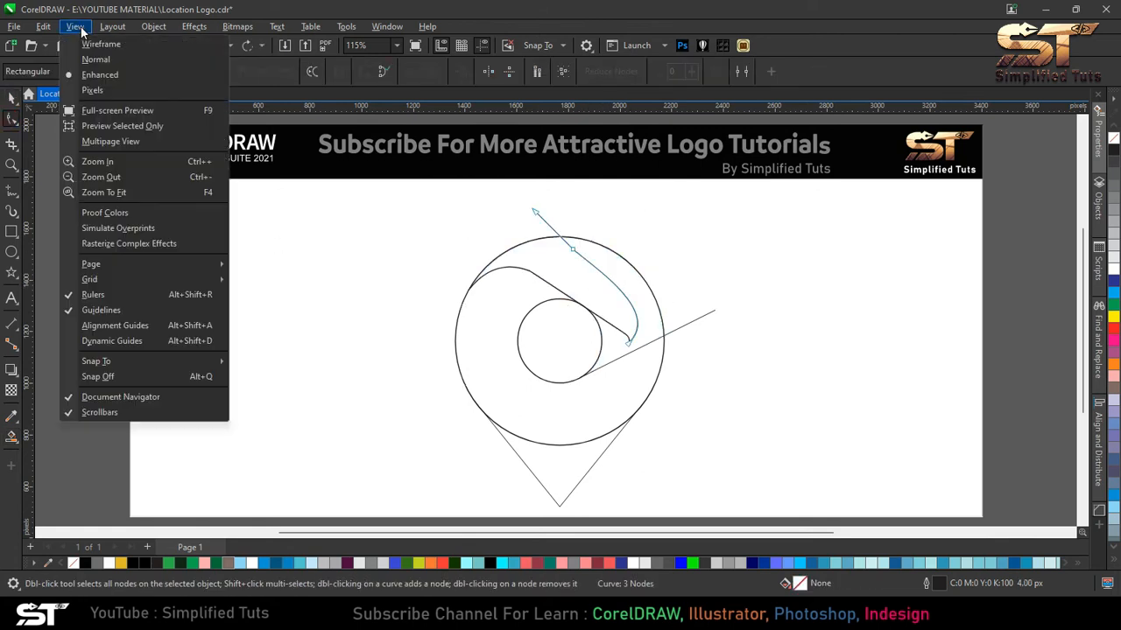
click(95, 44)
scroll(635, 336, up, 6)
scroll(610, 388, up, 10)
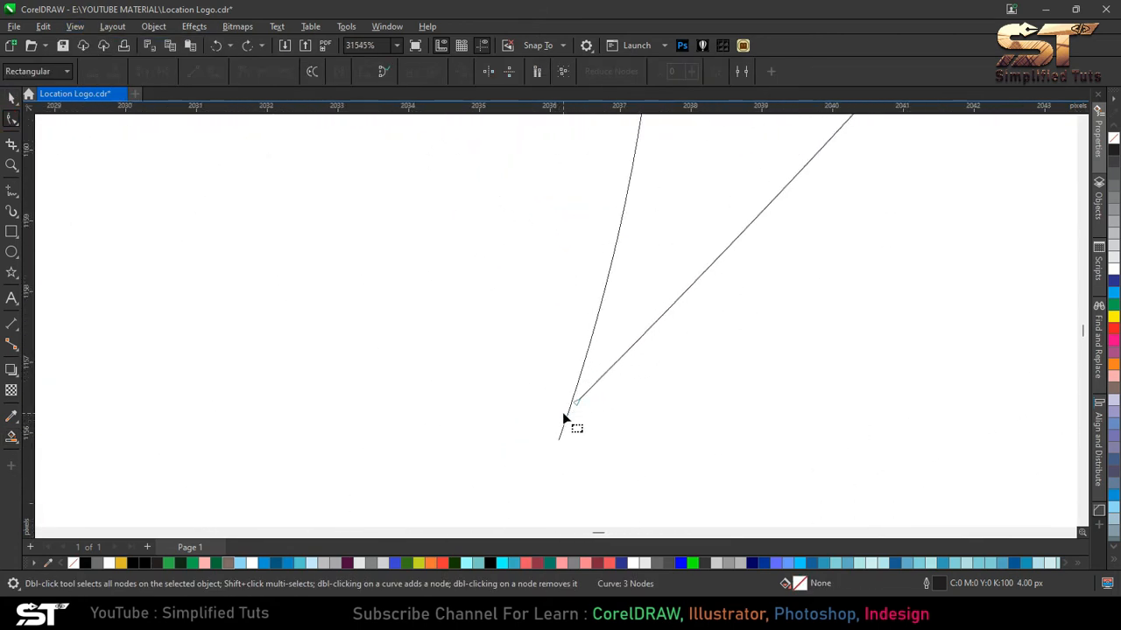
drag(606, 386, 551, 501)
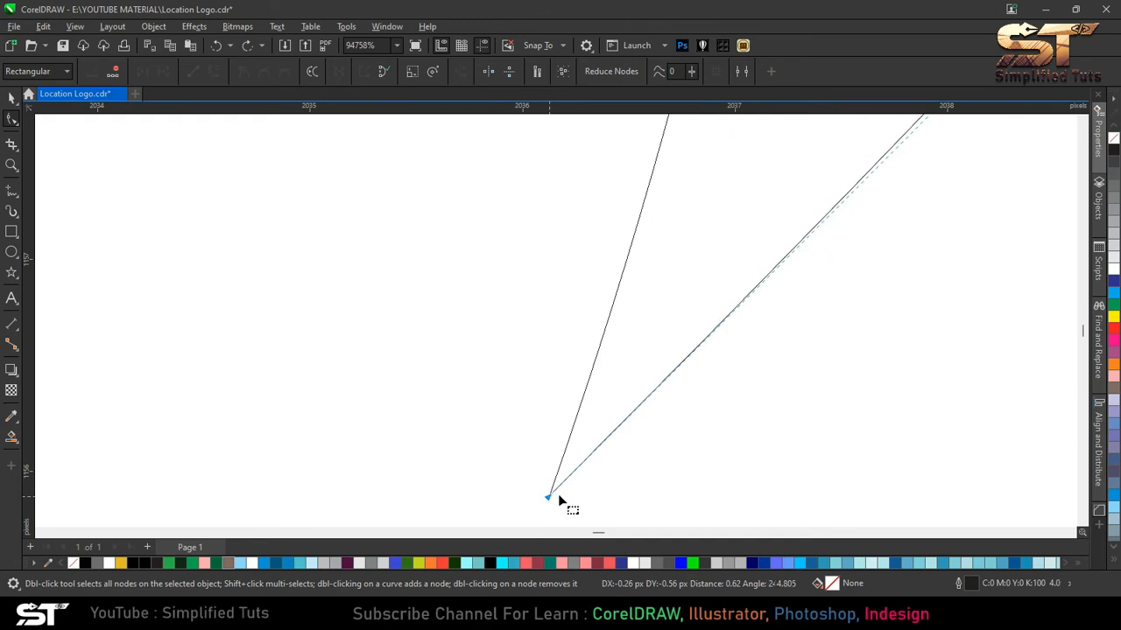
Step: Return to Enhanced view and Smart Fill the band enclosed by the two curved paths and the outer circle
click(11, 99)
key(Escape)
key(F4)
click(75, 26)
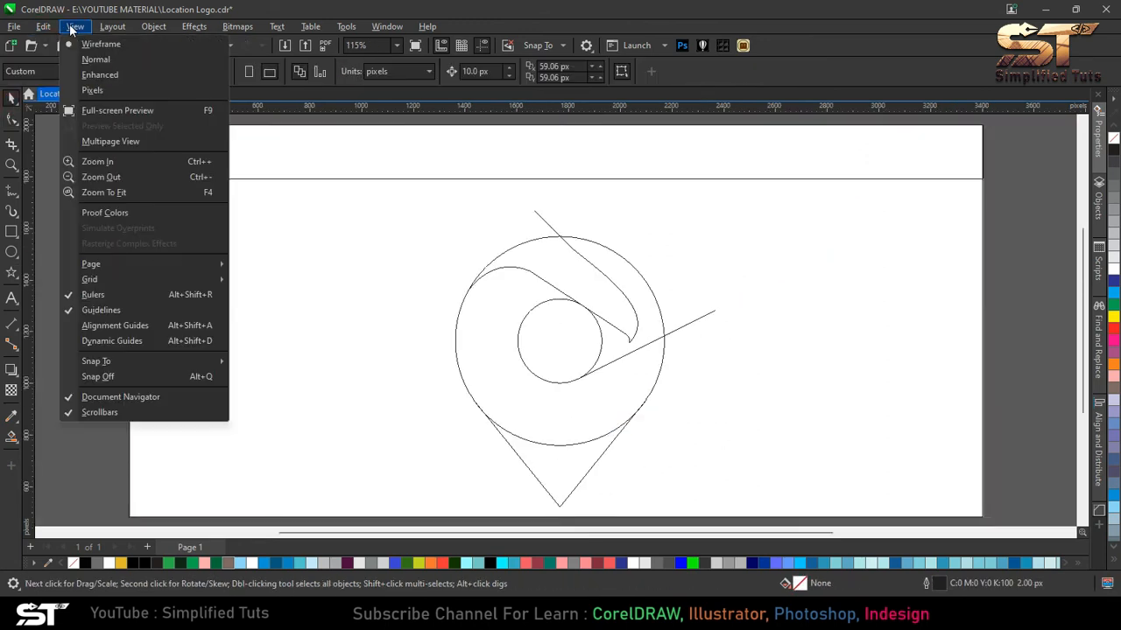
click(94, 74)
click(11, 435)
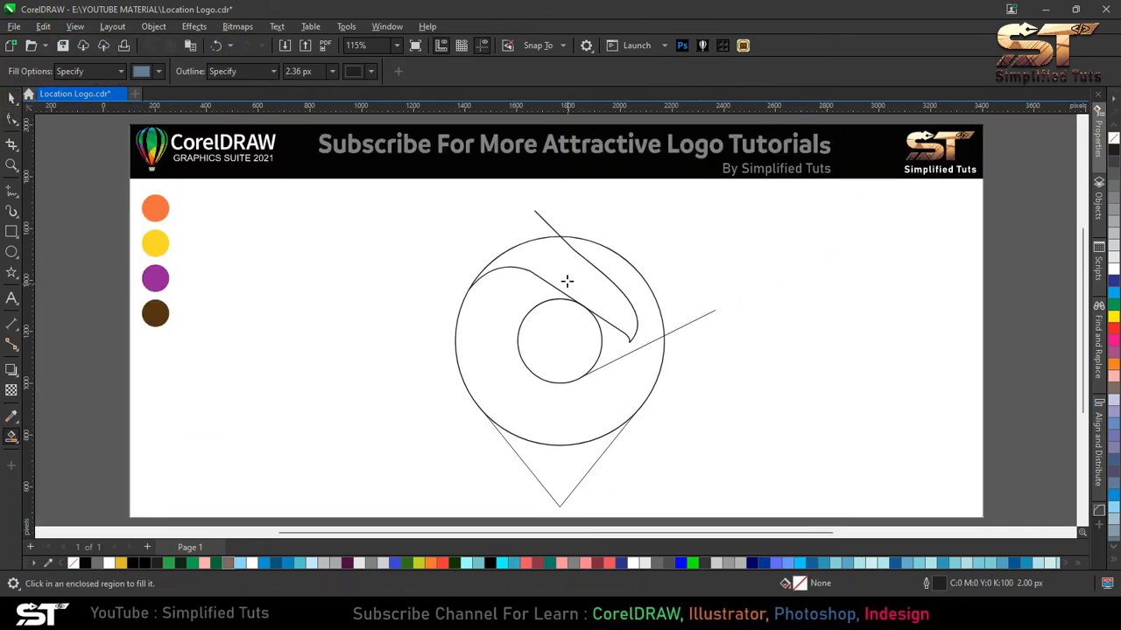
click(593, 280)
key(space)
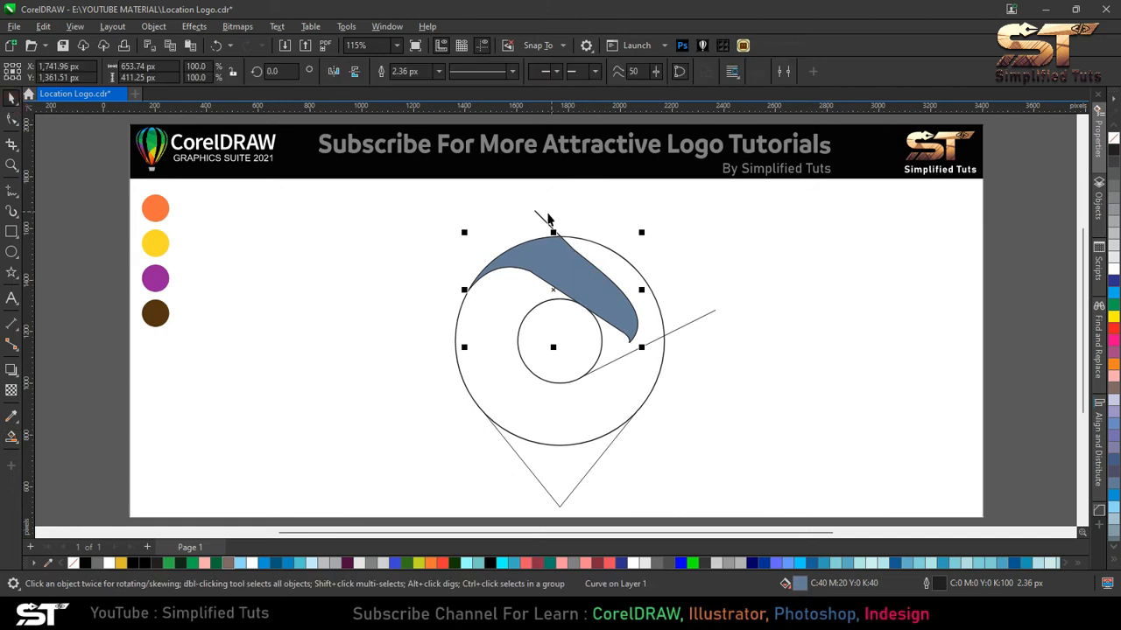
Step: Delete the leftover construction paths that bounded the filled band
click(539, 216)
key(Delete)
click(617, 329)
click(612, 327)
drag(547, 309, 572, 342)
key(Delete)
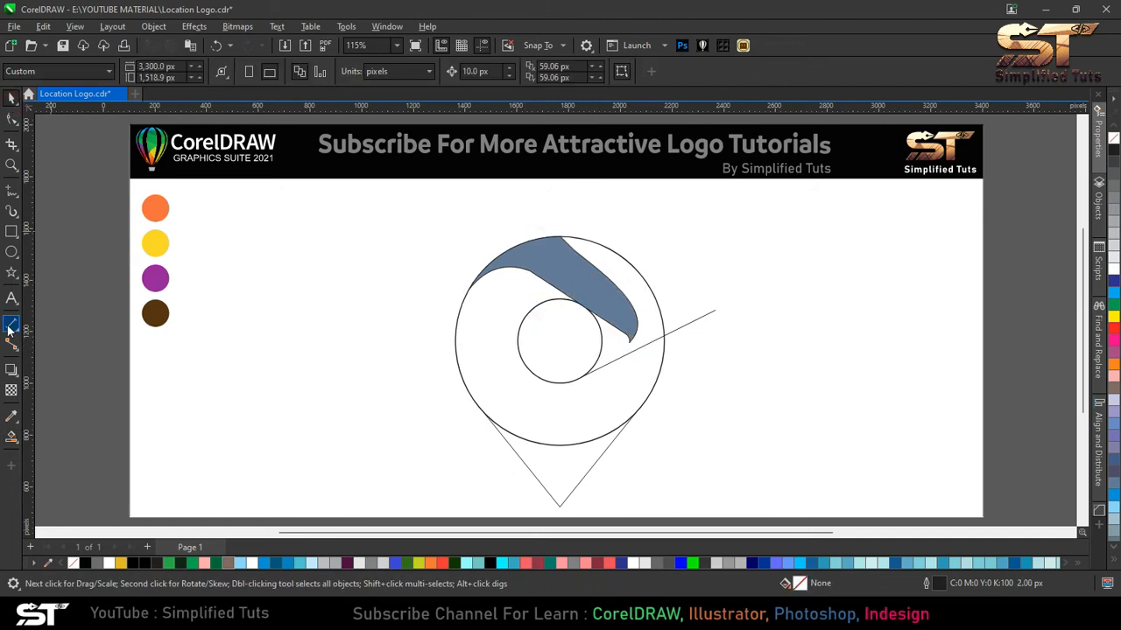
Step: Draw a closed six-sided outline from above the ring down to the band's right edge and back up to the starting point
key(F5)
click(565, 187)
double_click(583, 214)
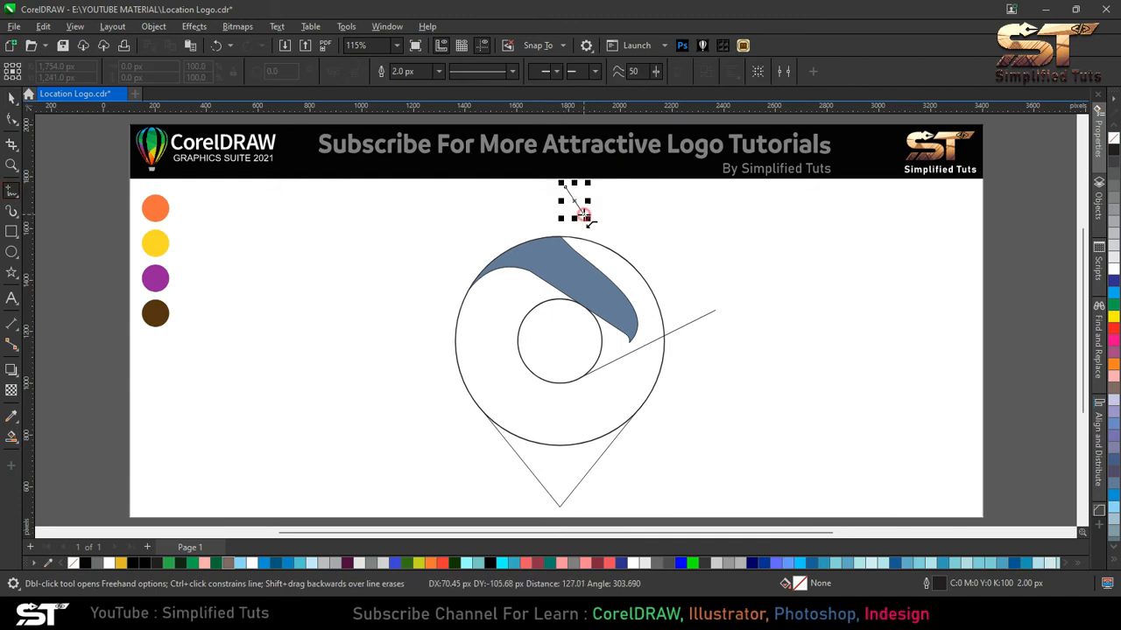
double_click(626, 255)
double_click(630, 300)
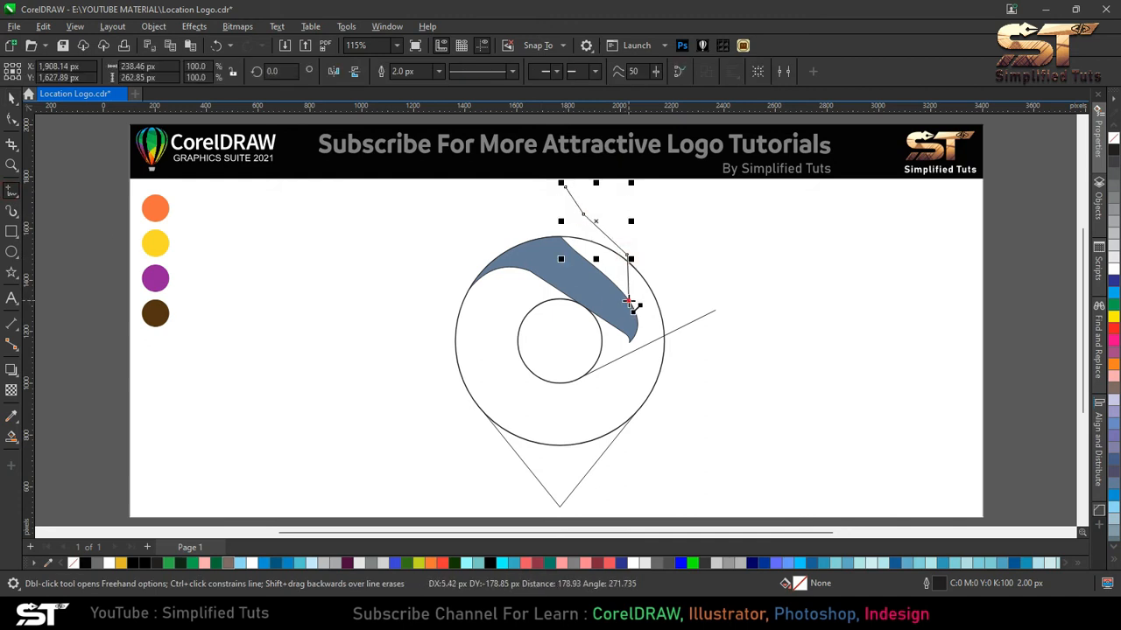
double_click(575, 267)
double_click(553, 234)
click(564, 186)
Step: Bend the sides of the six-node outline into curves that form a flame-like leaf
key(F10)
drag(536, 178, 652, 338)
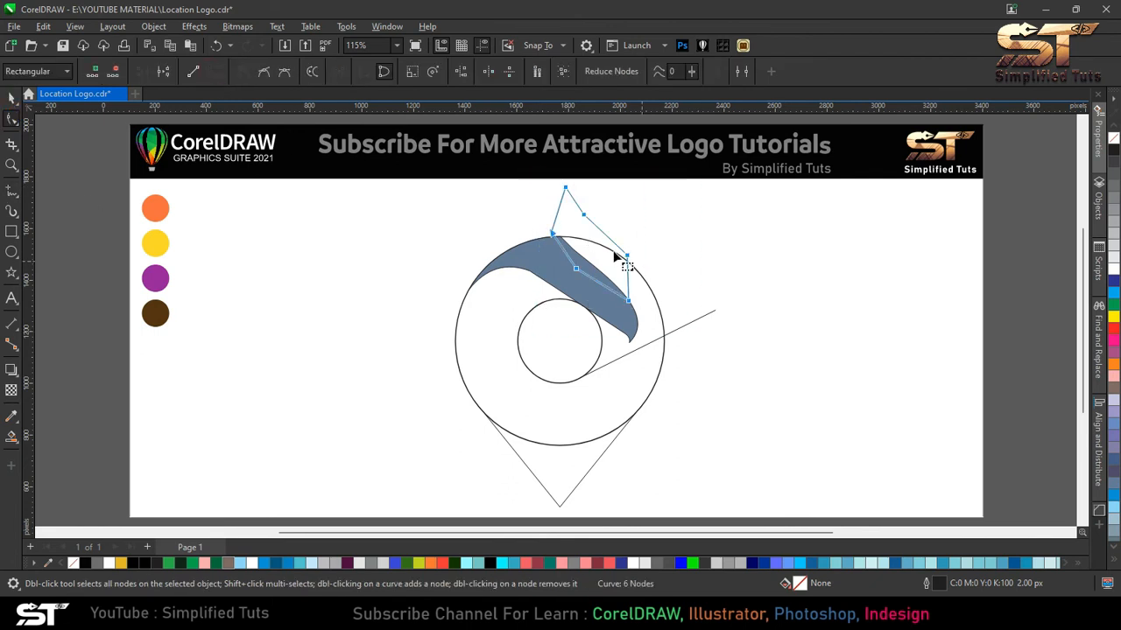
click(11, 98)
click(11, 119)
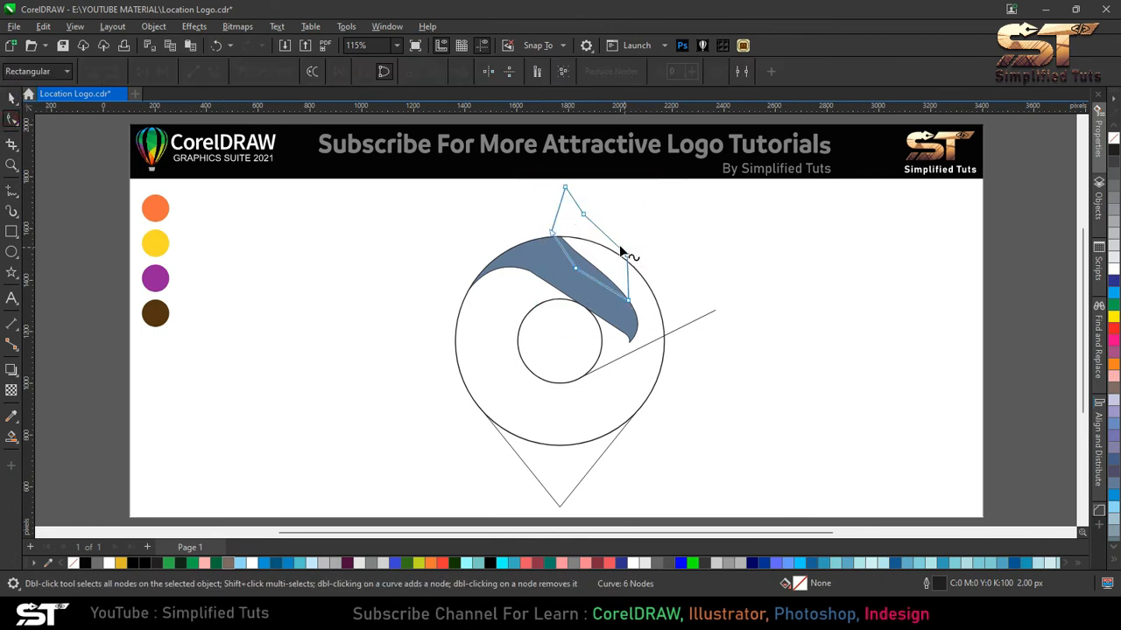
drag(611, 241, 615, 239)
drag(627, 274, 631, 273)
scroll(573, 202, up, 1)
drag(575, 203, 547, 210)
drag(558, 262, 553, 263)
drag(605, 303, 603, 303)
Step: Delete the leaf outline's intermediate nodes, leaving only its upper and lower tip nodes for smooth sides
scroll(575, 204, down, 1)
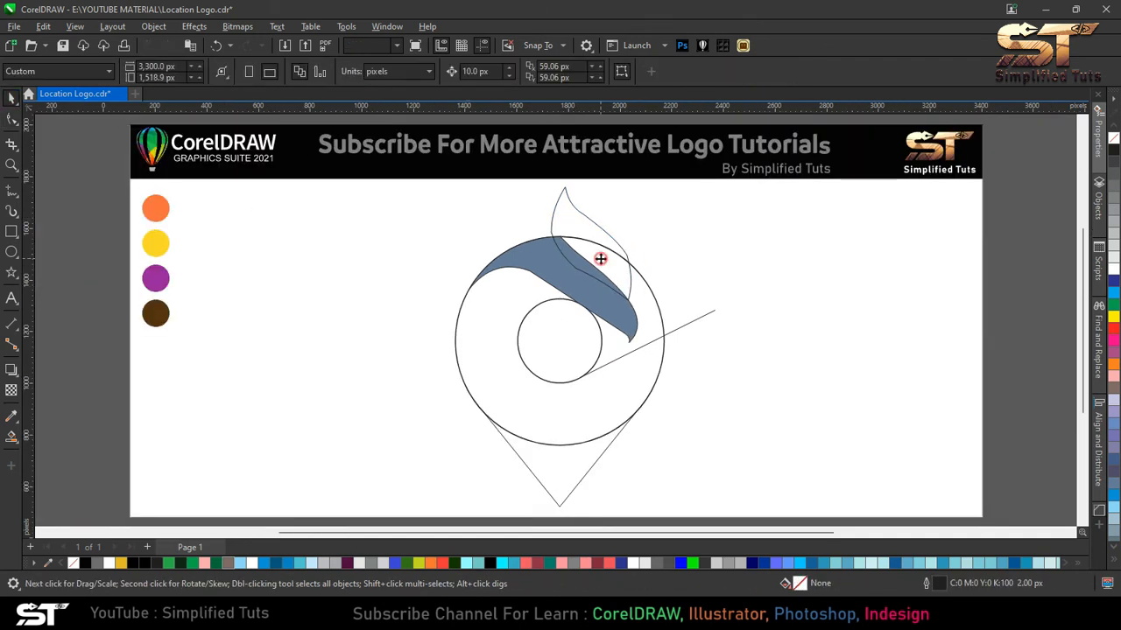
drag(606, 272, 604, 274)
drag(615, 194, 517, 212)
key(Delete)
key(Delete)
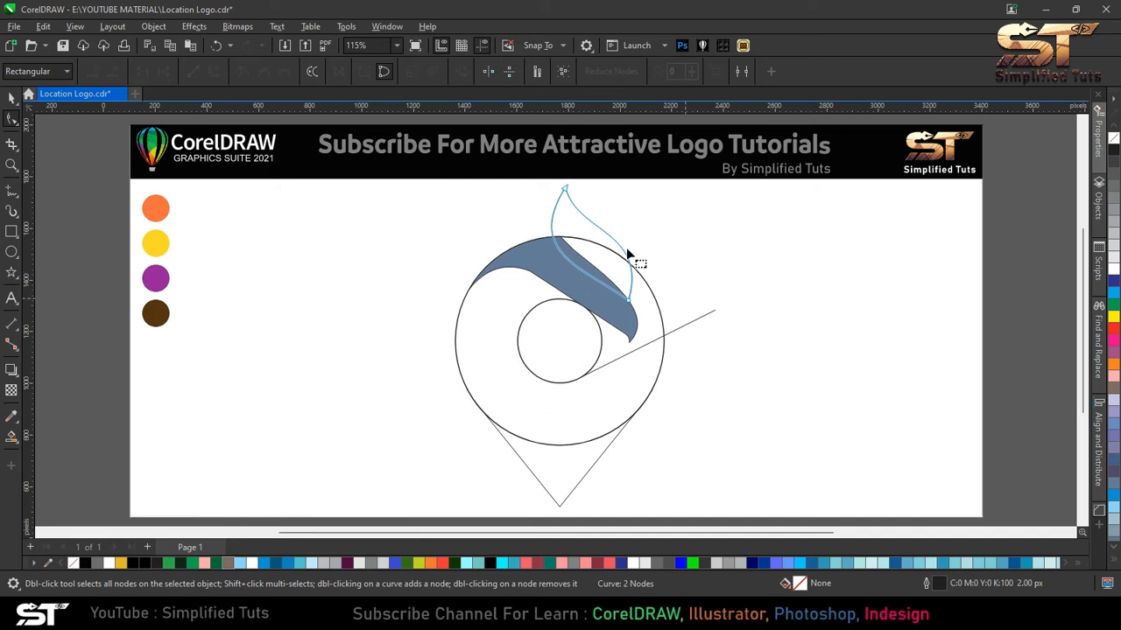
Step: Smart Fill the leaf's areas outside the outer circle and inside the ring beside the band
click(9, 98)
click(684, 289)
click(11, 437)
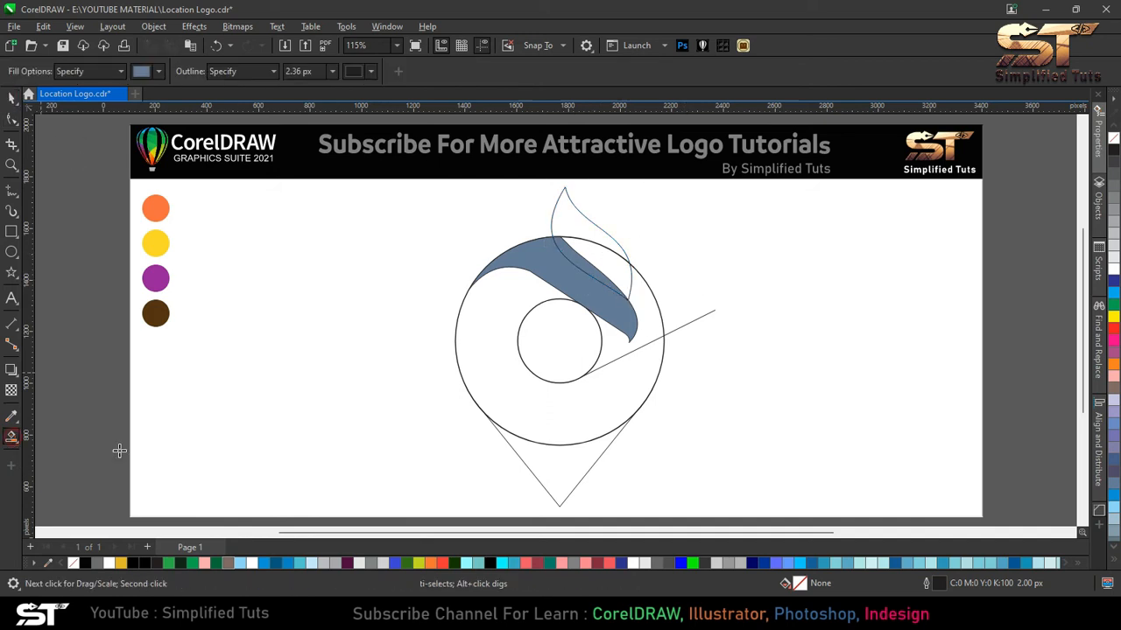
click(570, 220)
click(604, 264)
Step: Move the unfilled original leaf outline aside to the blank area right of the pin
key(space)
click(575, 232)
drag(599, 250, 757, 250)
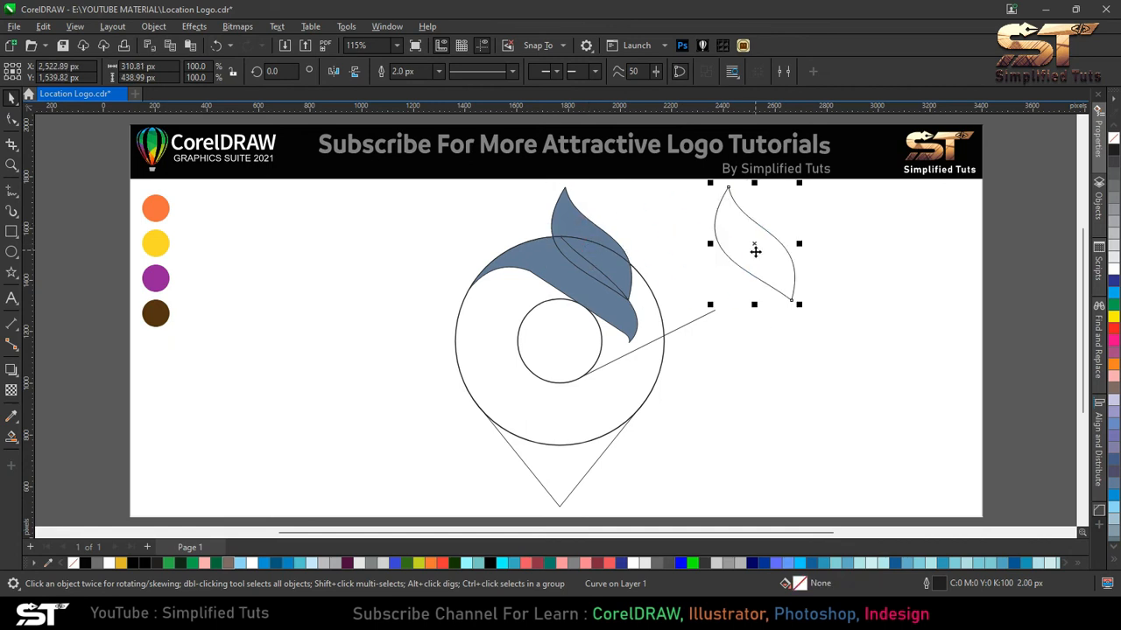
Step: Apply a shaping operation to the filled leaf and the band so the leaf keeps its full outline where they overlap
click(570, 214)
shift+click(560, 267)
click(412, 74)
click(517, 206)
drag(575, 235, 677, 235)
key(ctrl+z)
Step: Delete the unfilled leaf outline lying beside the pin
click(687, 316)
click(735, 263)
key(Delete)
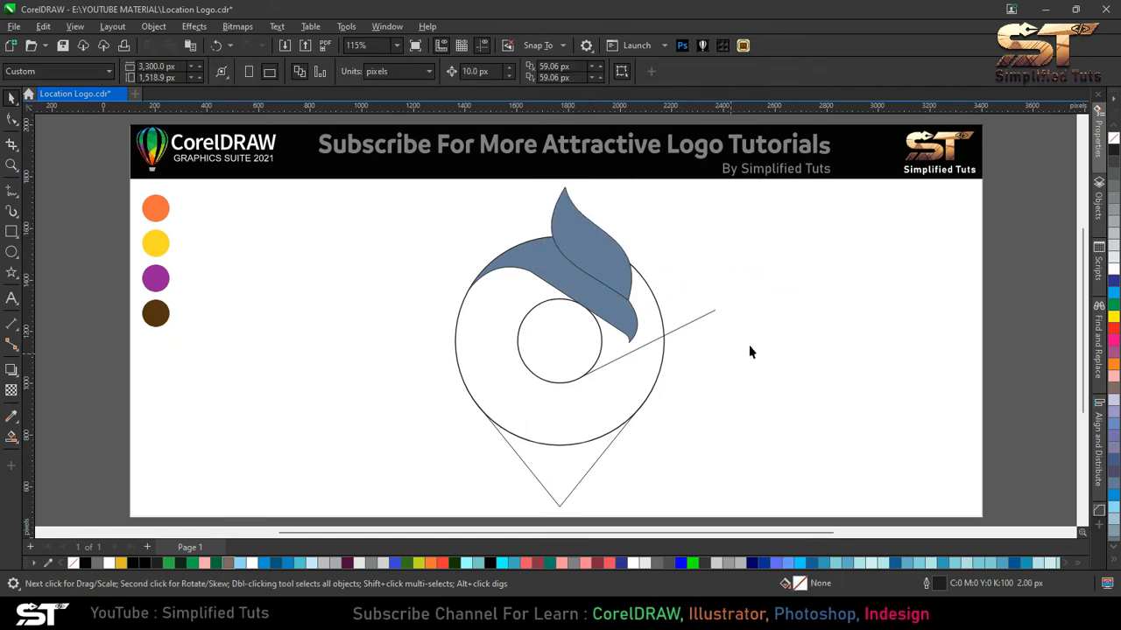
Step: Draw a three-segment path from outside the outer circle's lower left into the inner circle and smooth it into a two-node curve
click(9, 194)
click(482, 435)
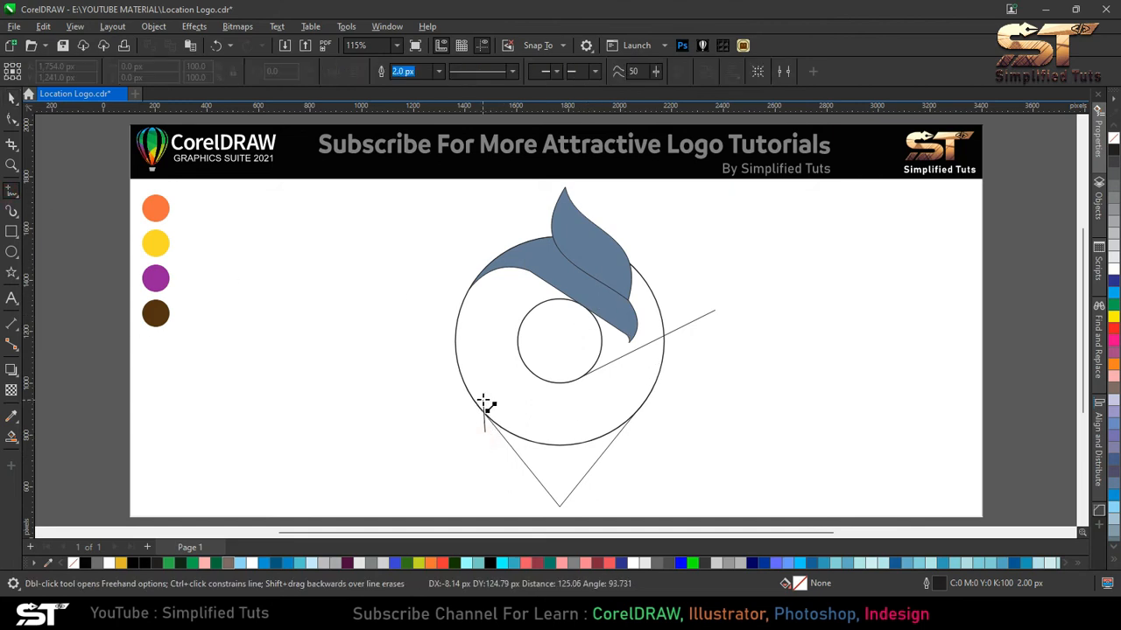
click(483, 398)
click(508, 356)
click(550, 329)
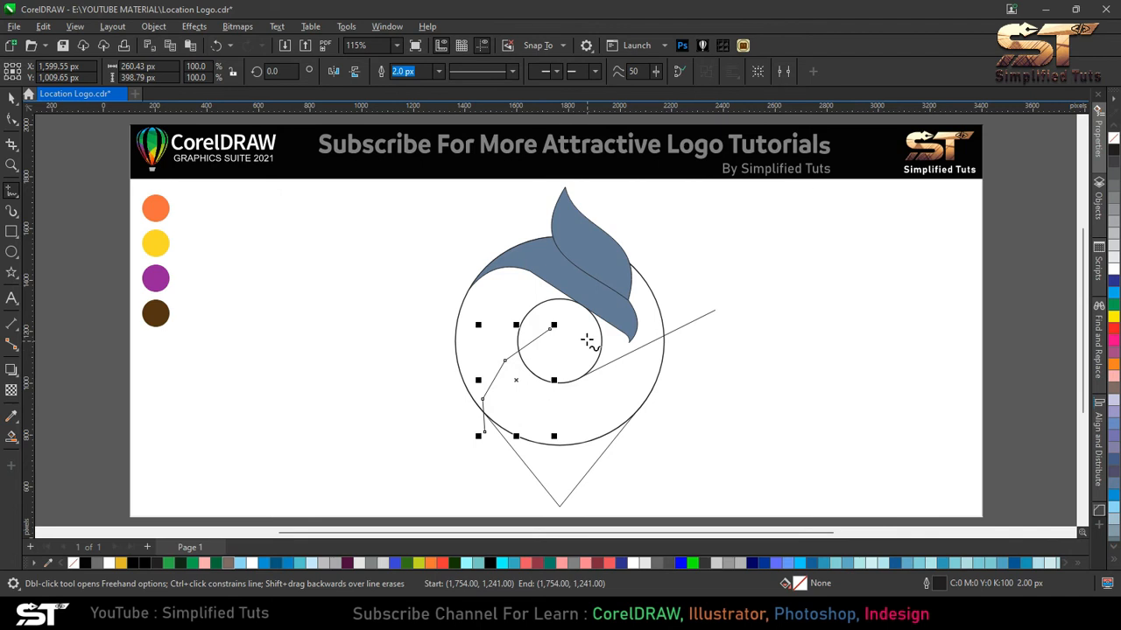
key(F10)
drag(494, 379, 483, 410)
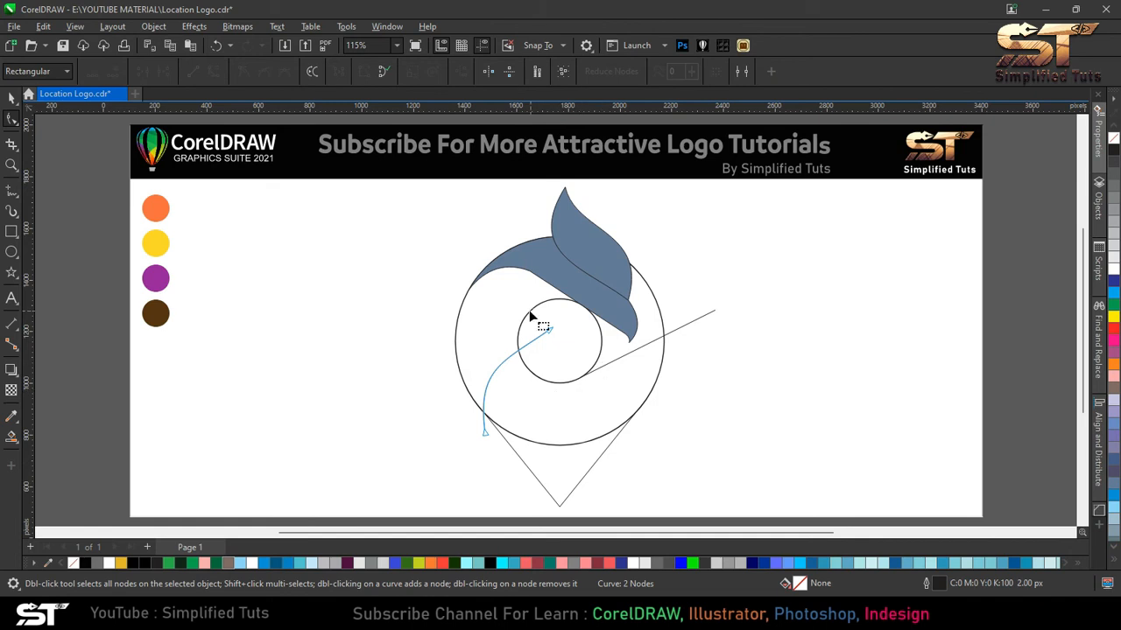
Step: Smart Fill the left part of the ring between the band and the new curve
click(11, 441)
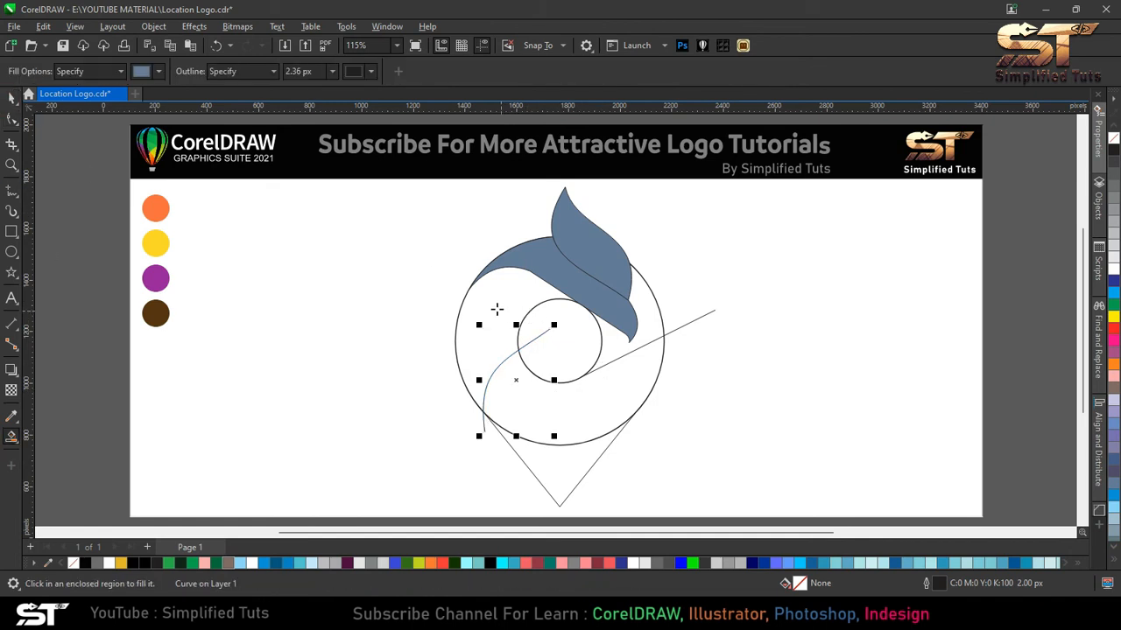
click(498, 307)
key(space)
key(Escape)
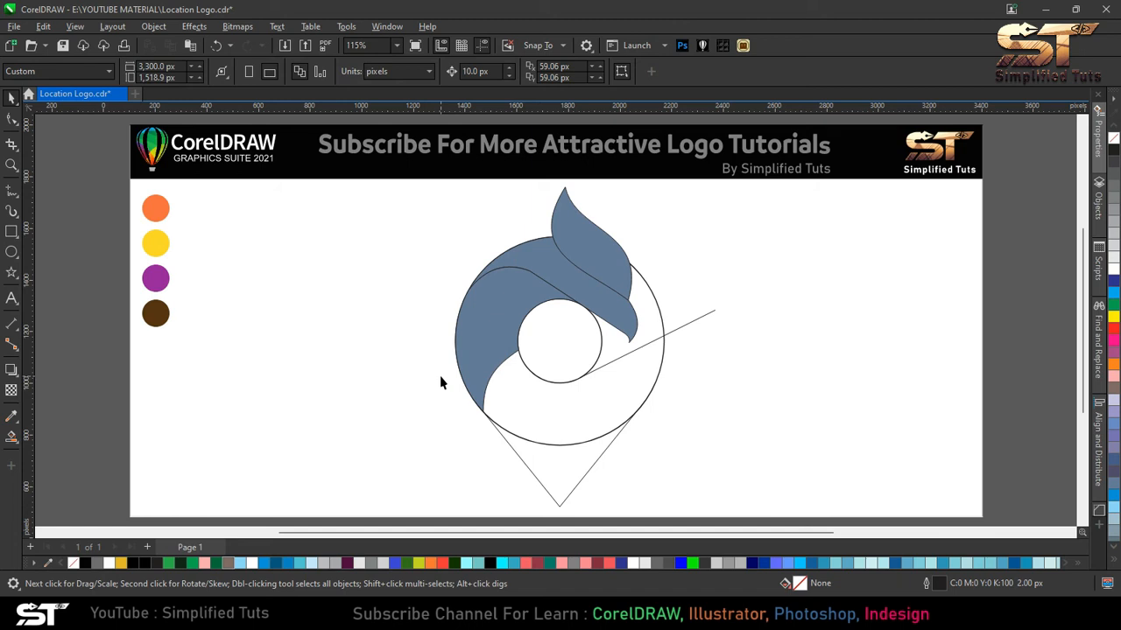
click(481, 333)
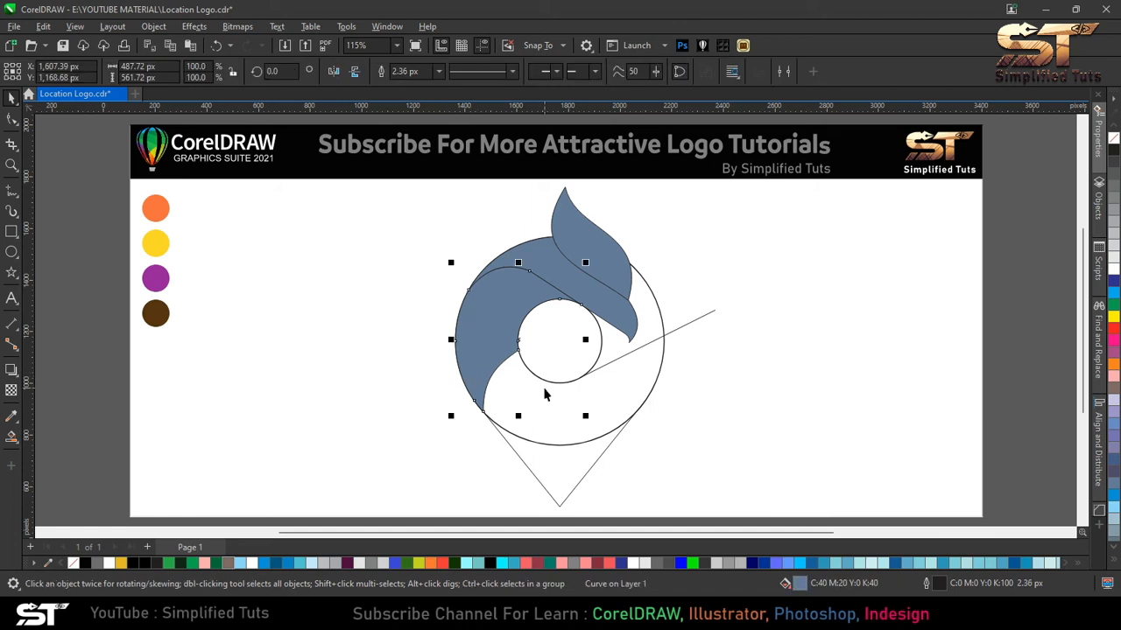
Step: Undo the last fill and delete the curve crossing the ring's lower left
key(ctrl+z)
click(13, 119)
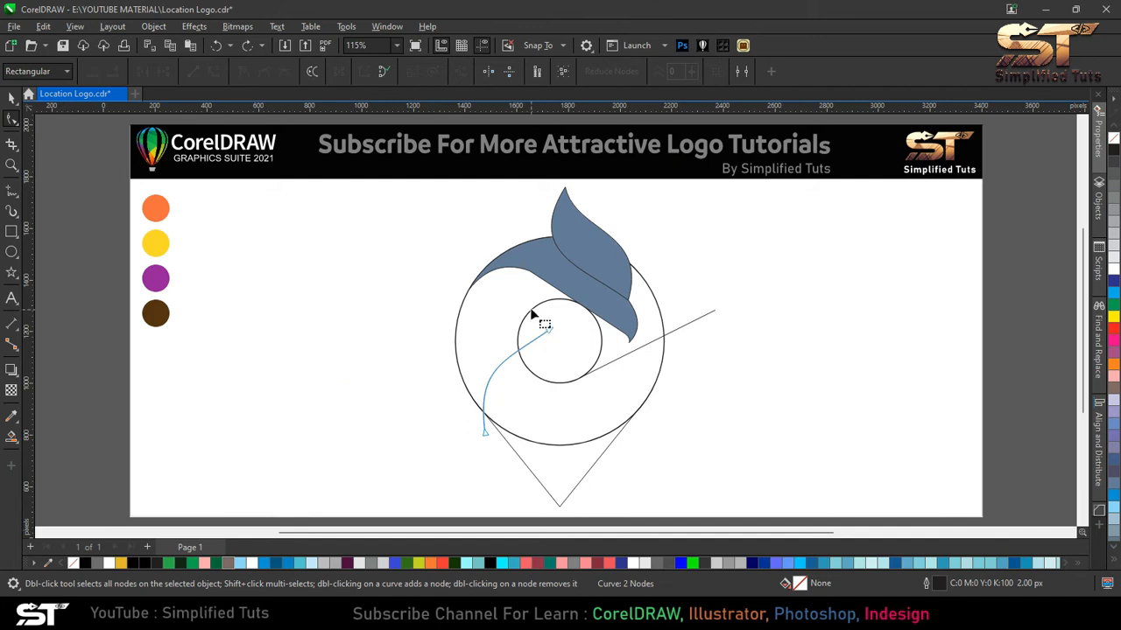
click(11, 98)
key(Delete)
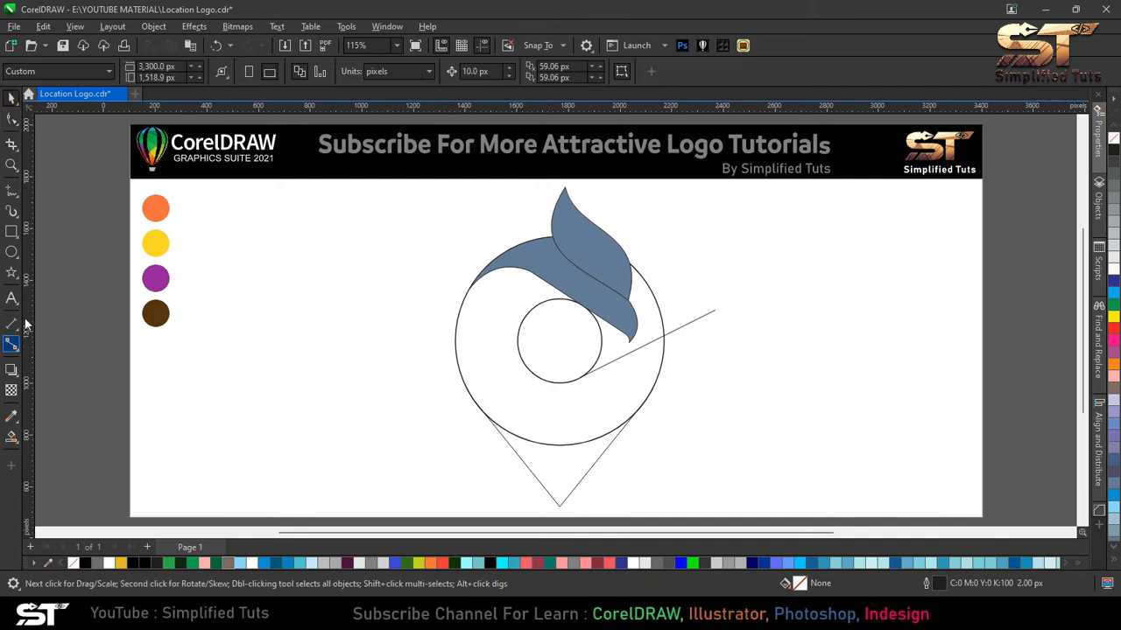
Step: Draw a three-segment path from outside the outer circle's lower left up to the top of the inner circle
click(11, 190)
click(481, 433)
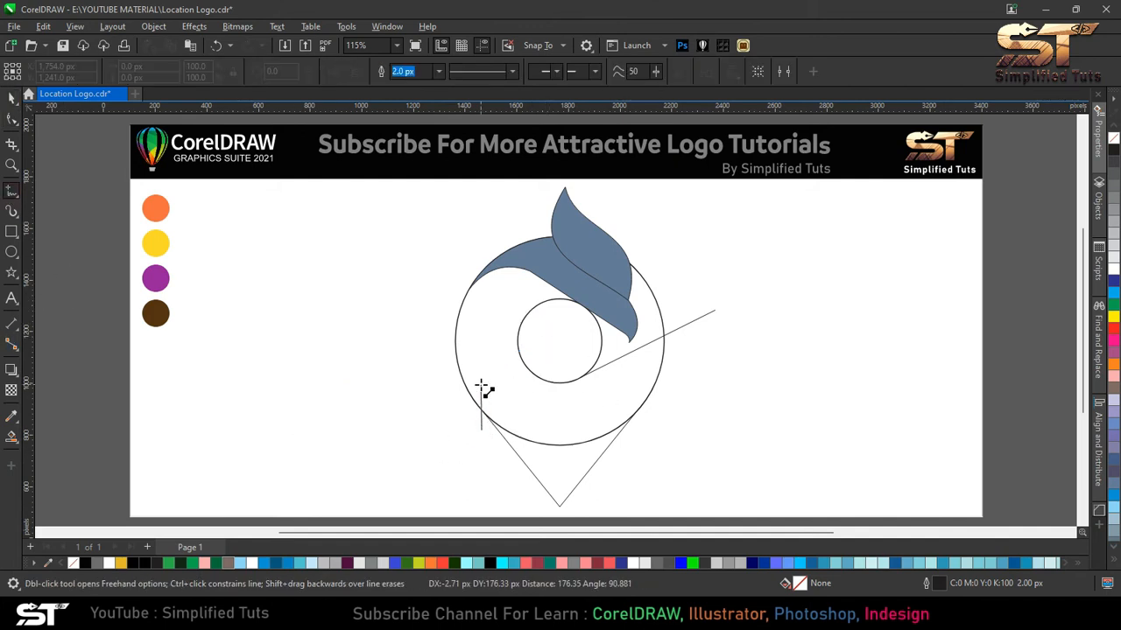
double_click(479, 385)
double_click(508, 338)
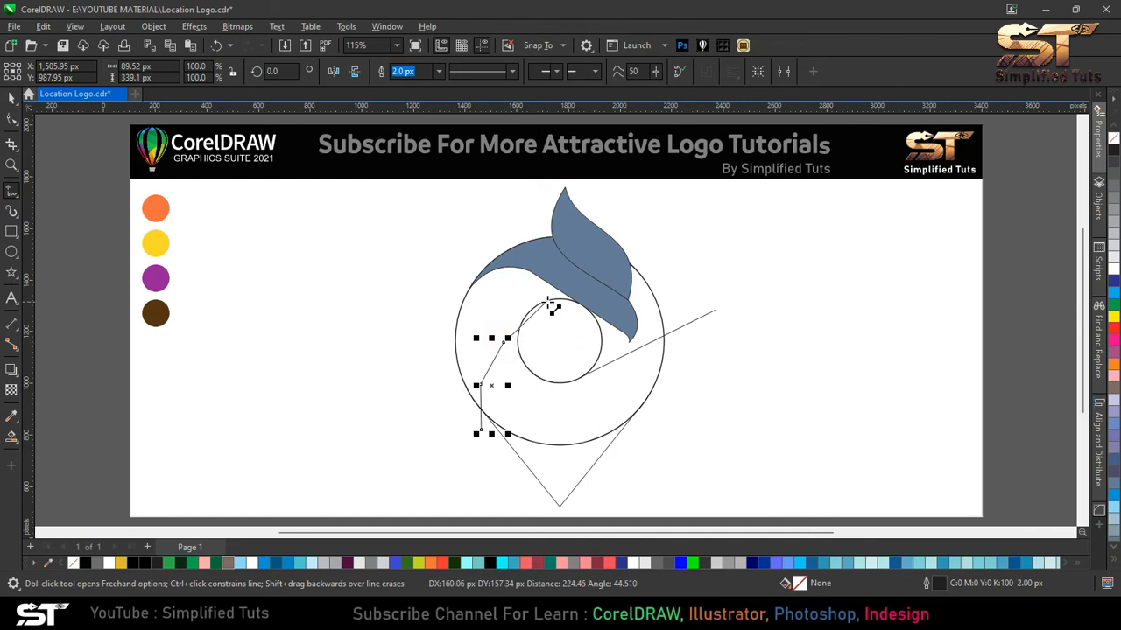
click(551, 300)
Step: Convert the path's segments to curves, bend them outward and delete the two middle nodes to leave one smooth arc
key(F10)
click(215, 71)
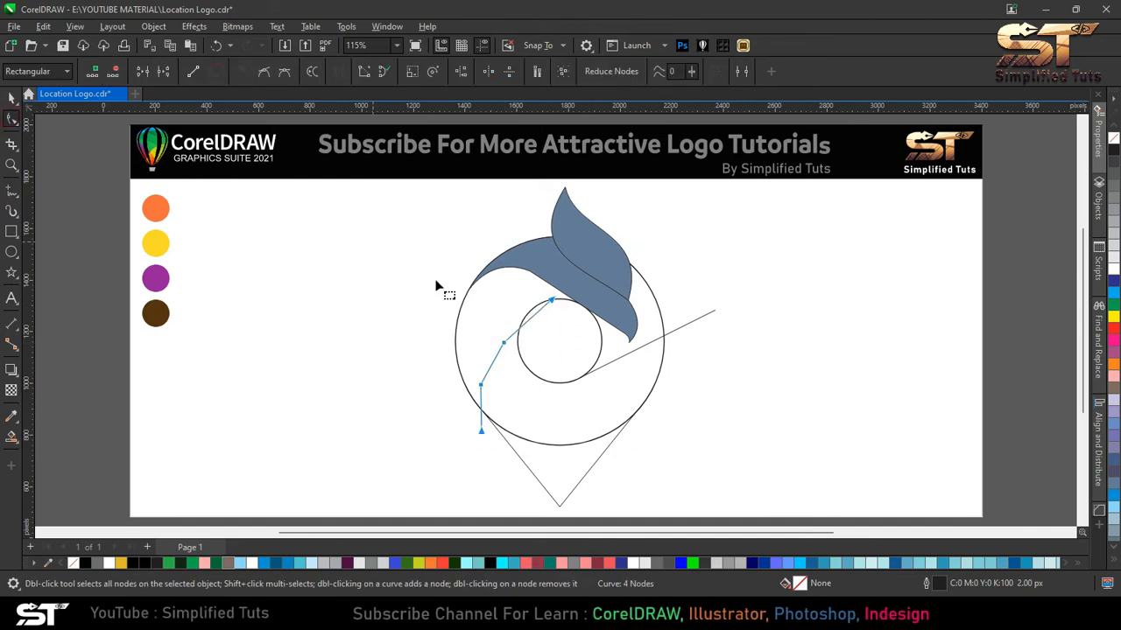
drag(482, 406, 477, 405)
drag(493, 362, 489, 359)
drag(531, 318, 528, 314)
drag(486, 319, 538, 388)
key(Delete)
drag(458, 353, 516, 409)
key(Delete)
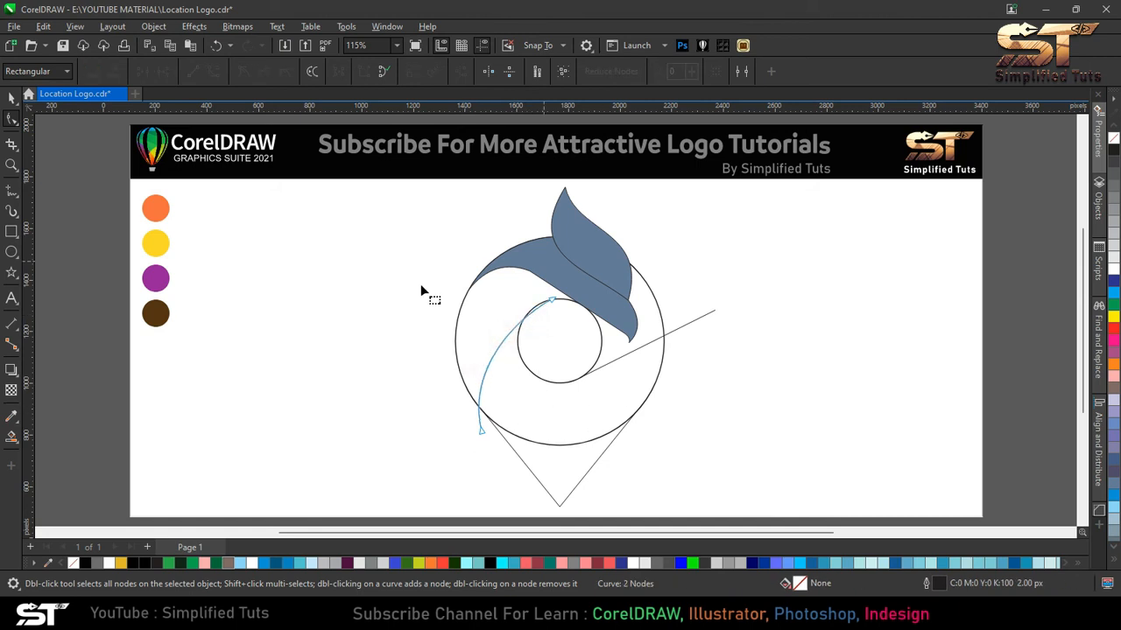
Step: Adjust the arc's upper end and bend so it follows the inner circle's upper-left edge
scroll(534, 300, up, 5)
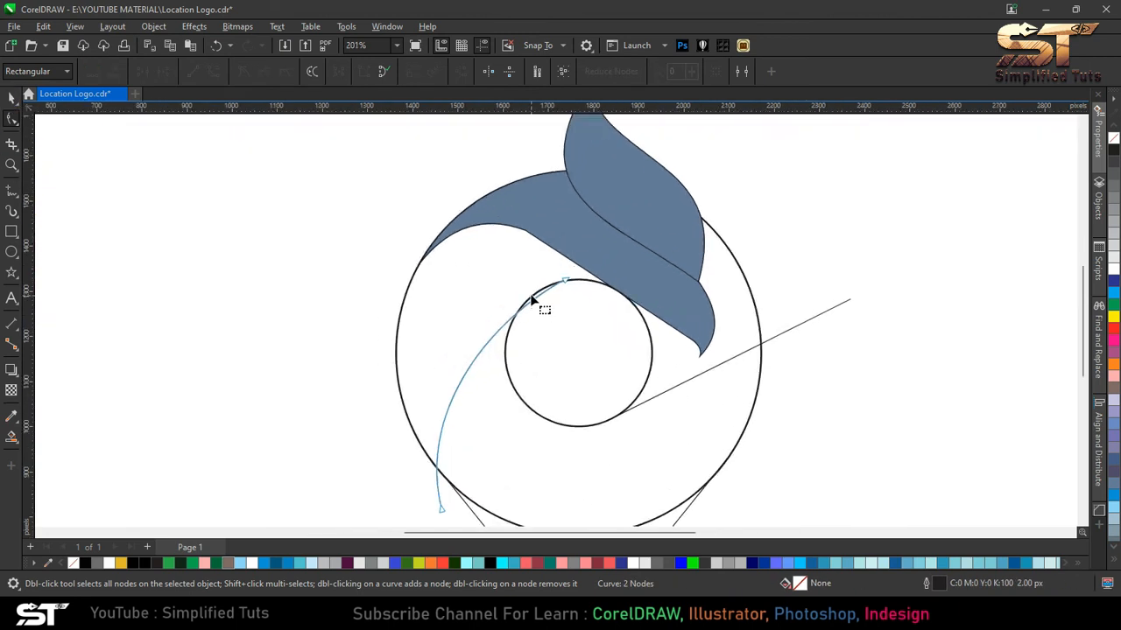
click(638, 245)
drag(393, 376, 422, 321)
click(11, 98)
click(68, 141)
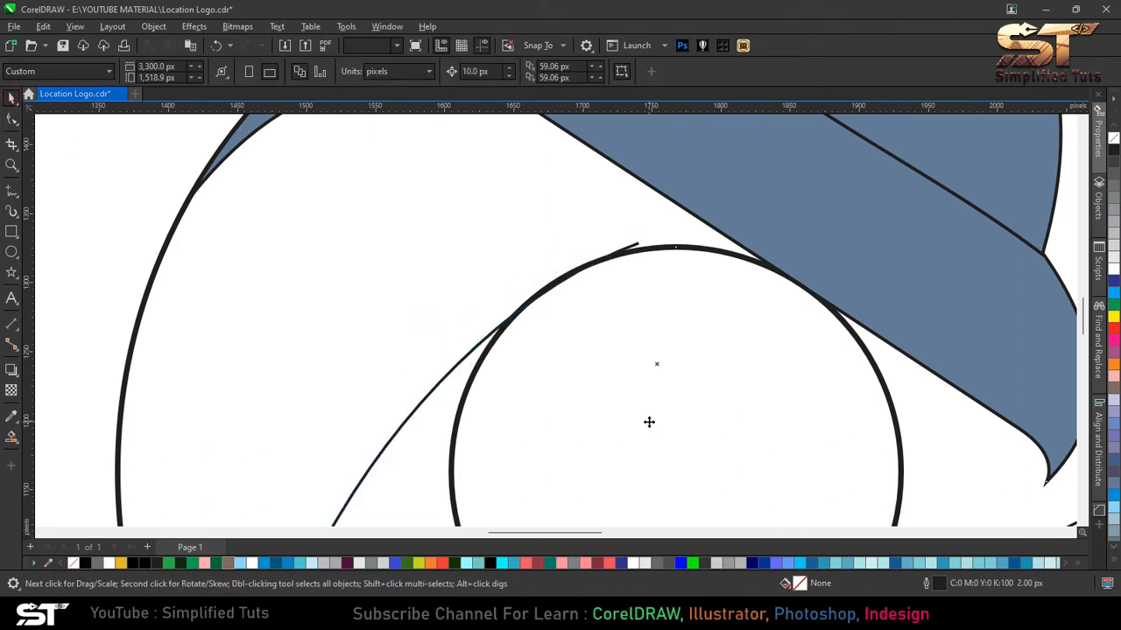
Step: Smart Fill the ring's left section between the band, the inner circle and the reshaped arc
key(F4)
click(11, 436)
click(480, 304)
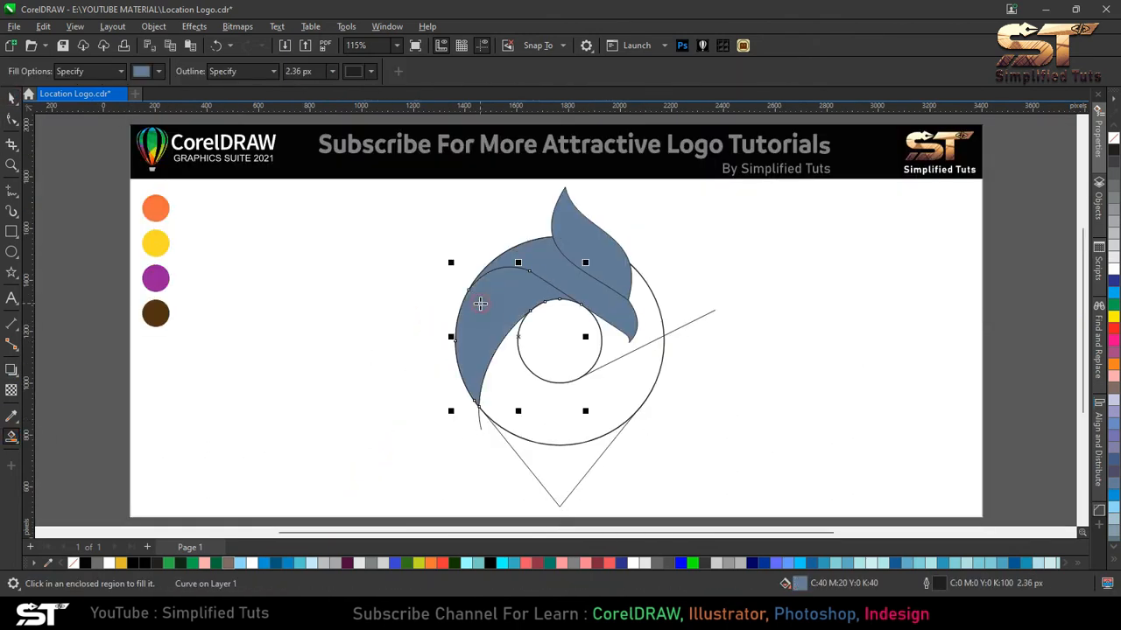
Step: Delete the leftover arc and draw a three-segment path from the outer circle's lower right to the inner circle's left edge
click(12, 98)
click(255, 405)
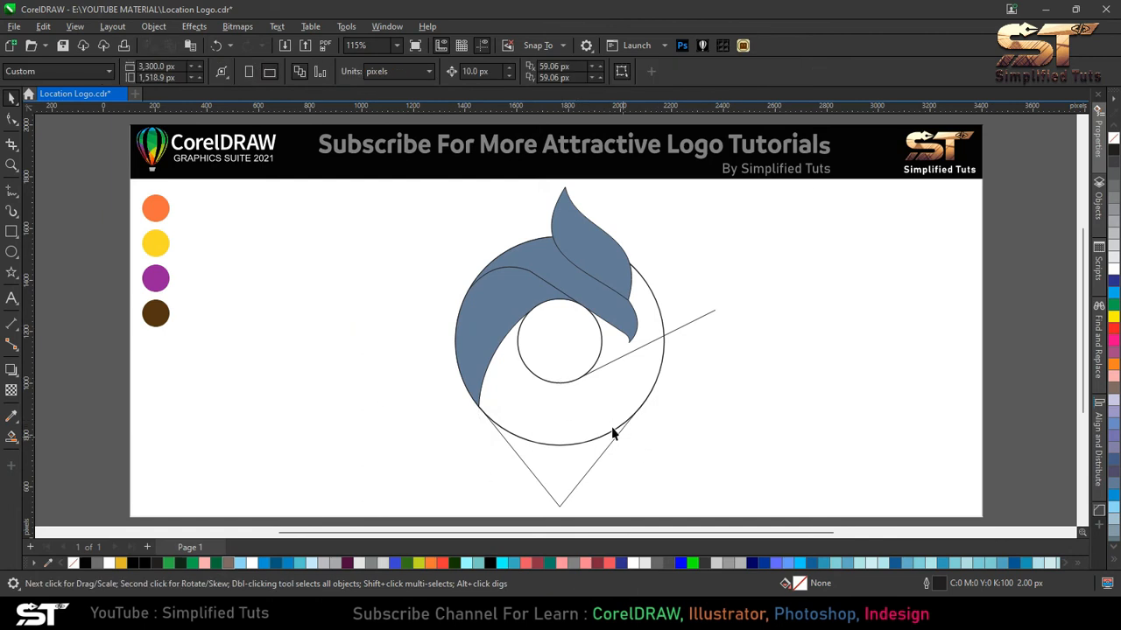
click(11, 193)
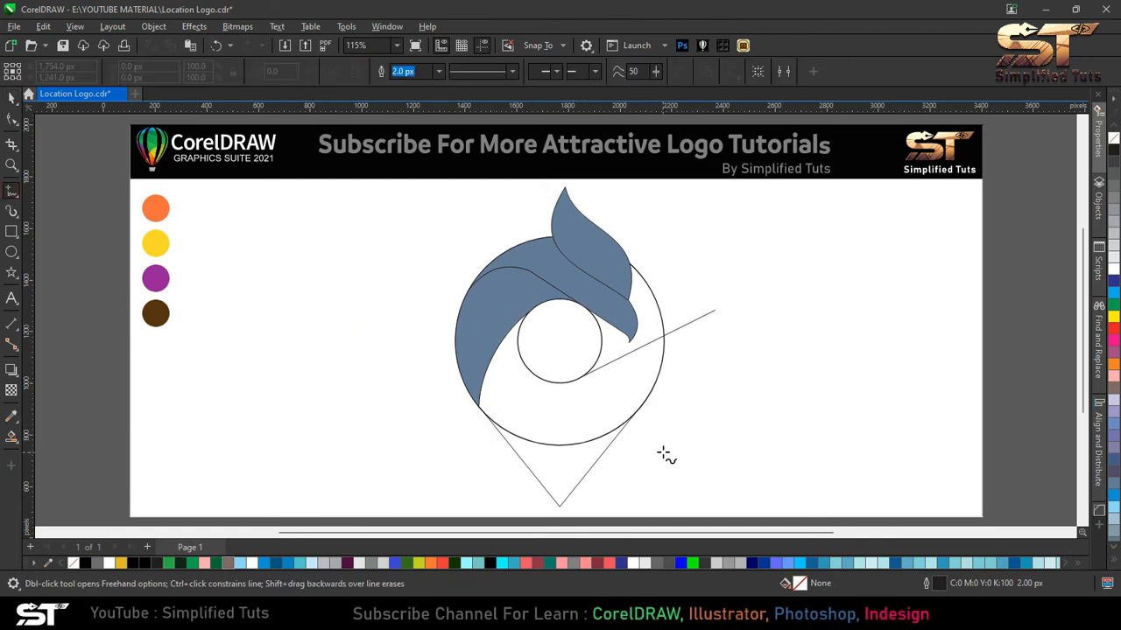
click(639, 409)
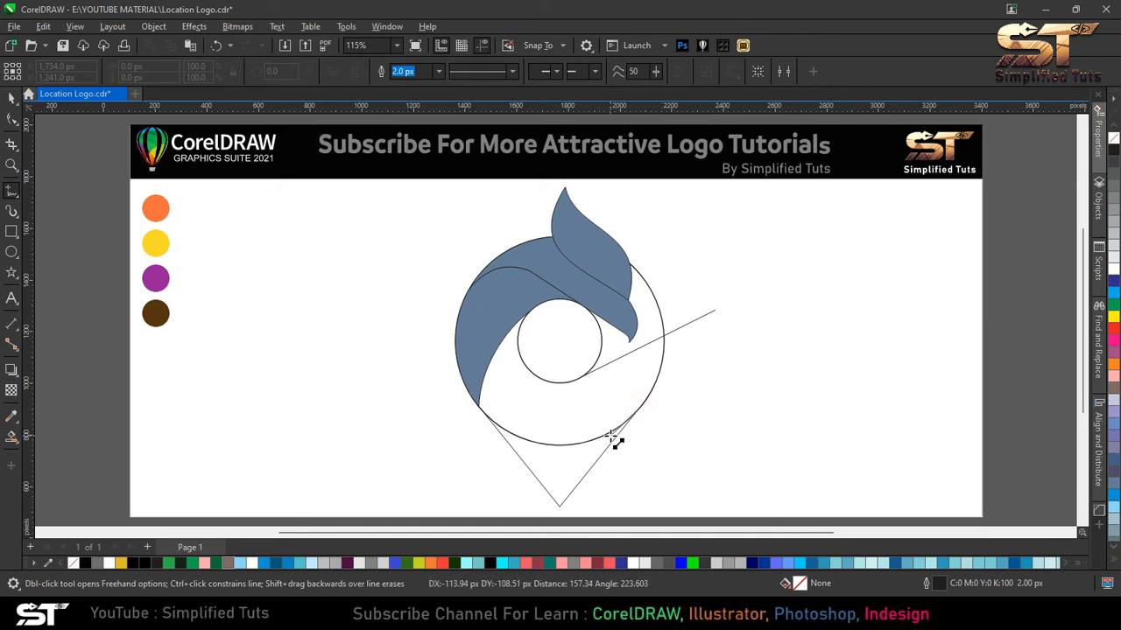
double_click(610, 436)
double_click(562, 417)
click(517, 350)
Step: Convert the new path's segments to curves, bend them downward and delete the middle nodes to leave one smooth arc
key(F10)
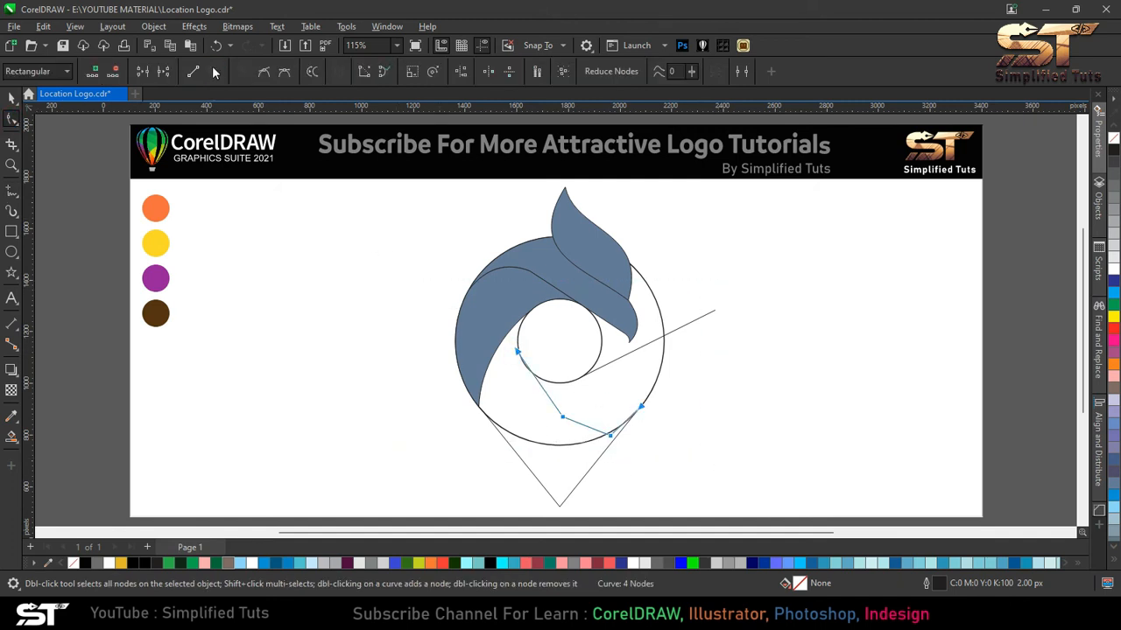
click(589, 433)
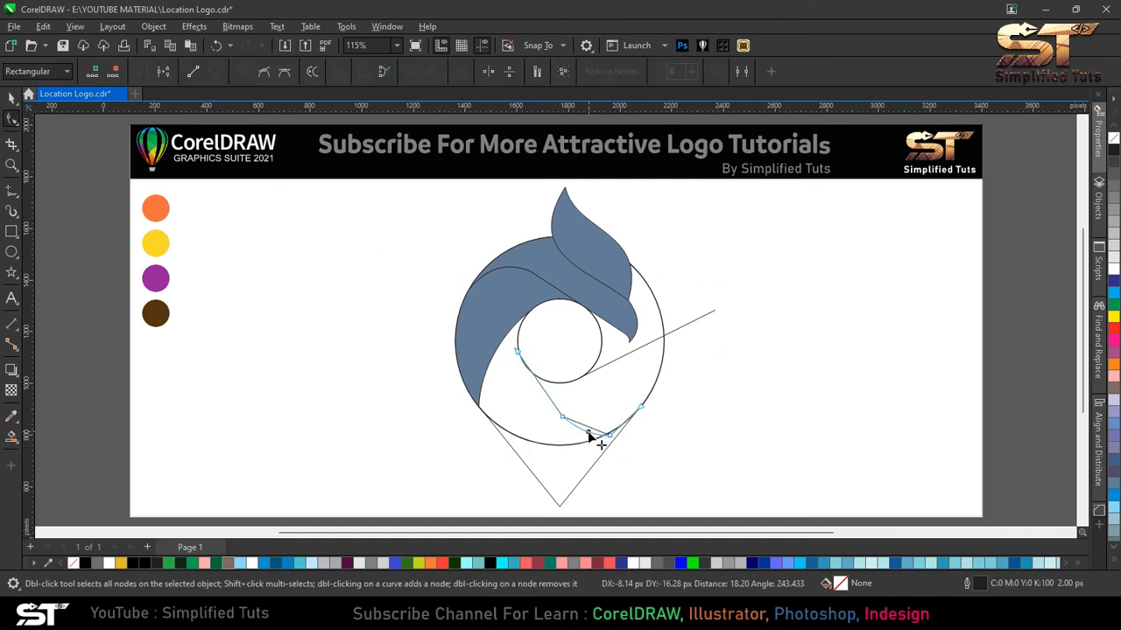
scroll(633, 435, up, 3)
double_click(633, 420)
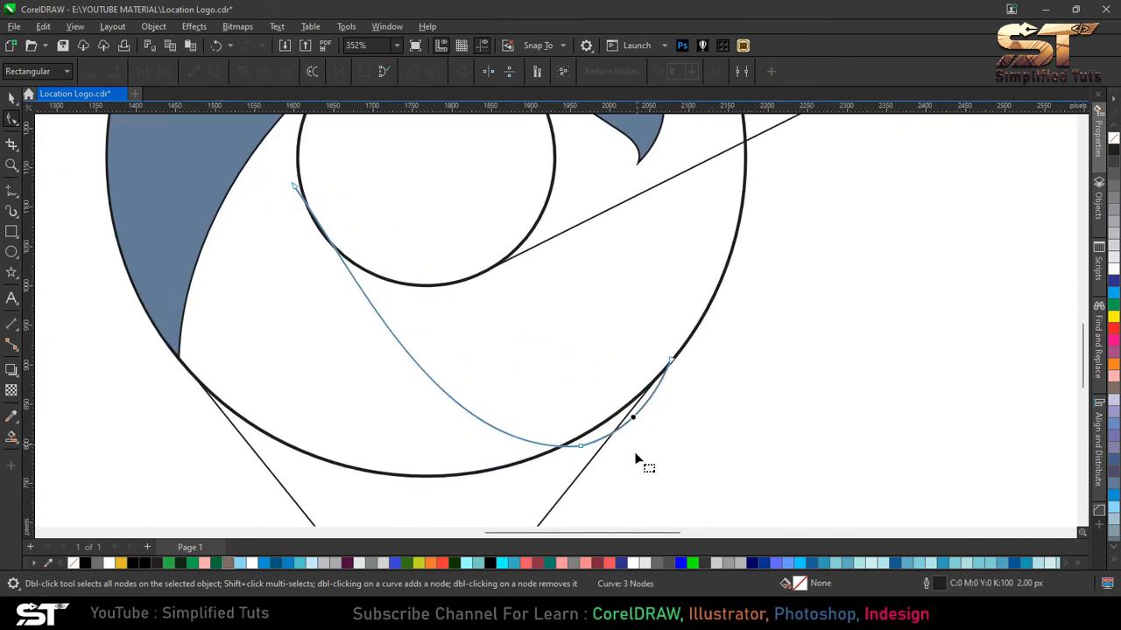
double_click(579, 446)
Step: Adjust the curve handle at the arc's lower-right end so the arc runs smoothly into the outer circle
click(11, 99)
scroll(596, 432, down, 3)
key(F10)
drag(682, 448, 620, 385)
drag(608, 488, 588, 484)
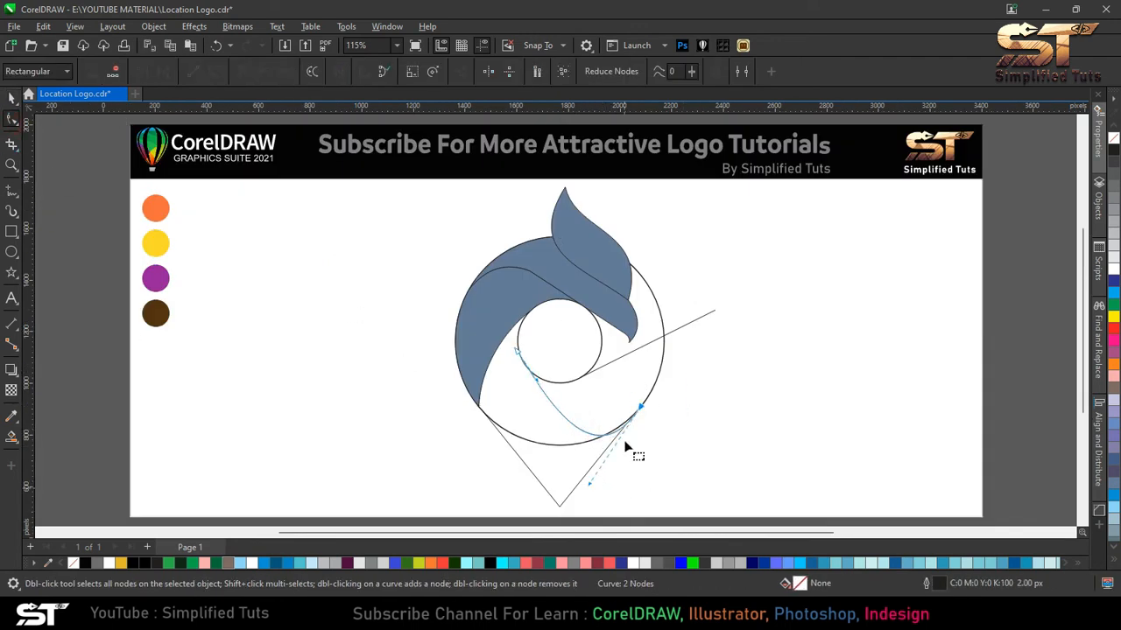
scroll(621, 505, up, 5)
scroll(651, 367, down, 1)
scroll(658, 354, up, 1)
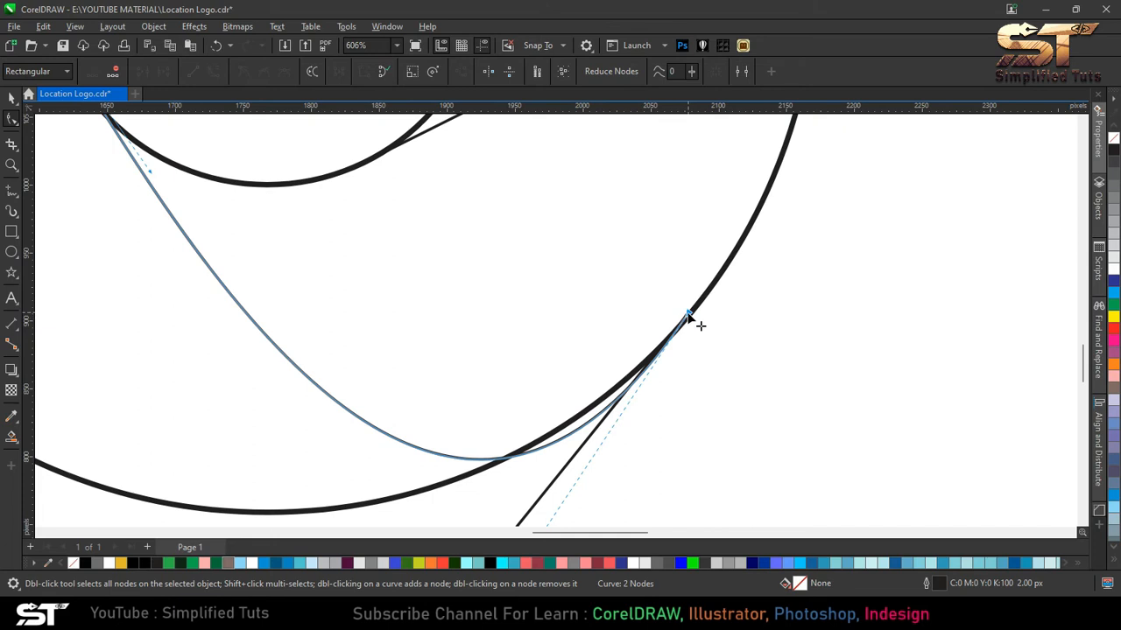
Step: Smart Fill the ring's lower-left section, the pin's pointed tip and the thin sliver between the arc and the outer circle
click(11, 99)
key(ctrl+a)
key(F4)
click(336, 274)
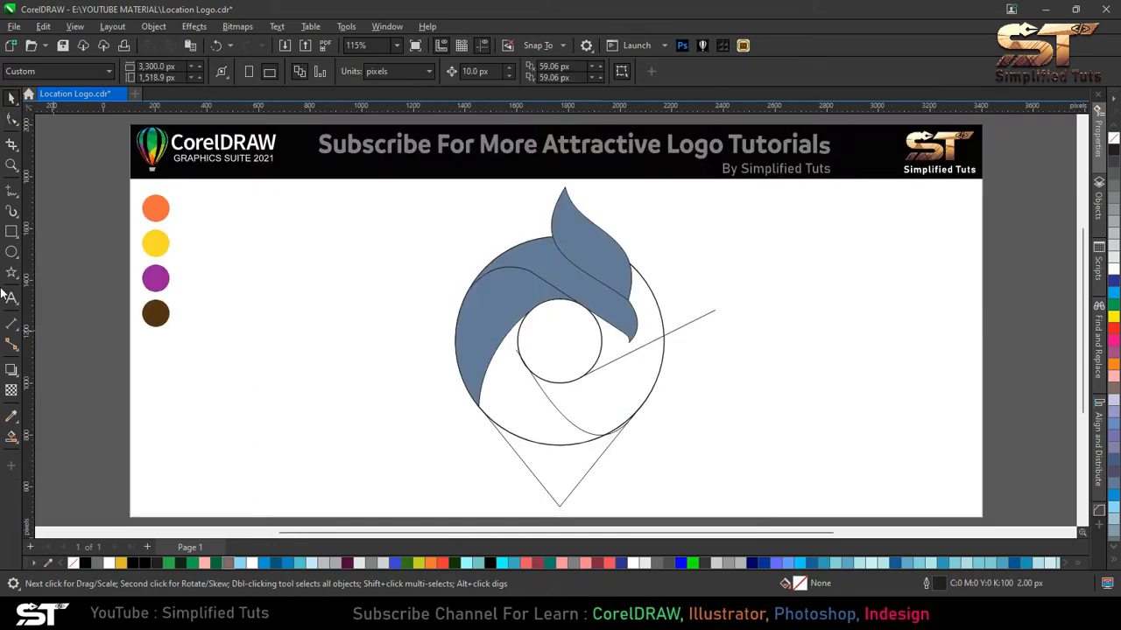
click(11, 437)
click(523, 401)
click(551, 460)
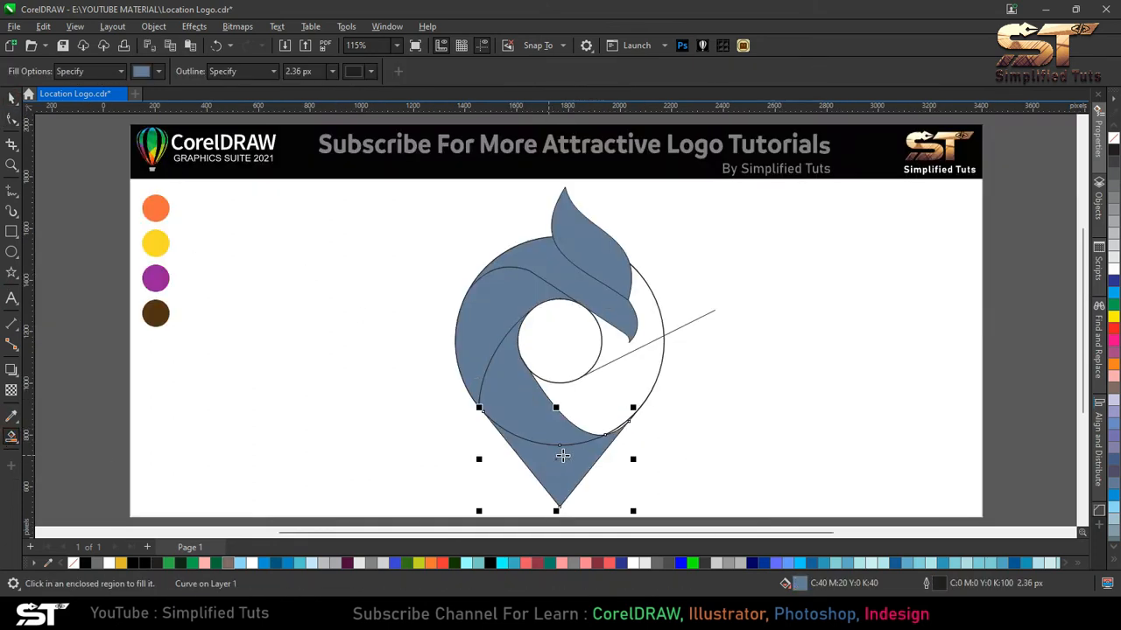
scroll(615, 429, up, 3)
click(612, 421)
Step: Weld the sliver, the pin tip and the lower-left ring section into one shape
key(space)
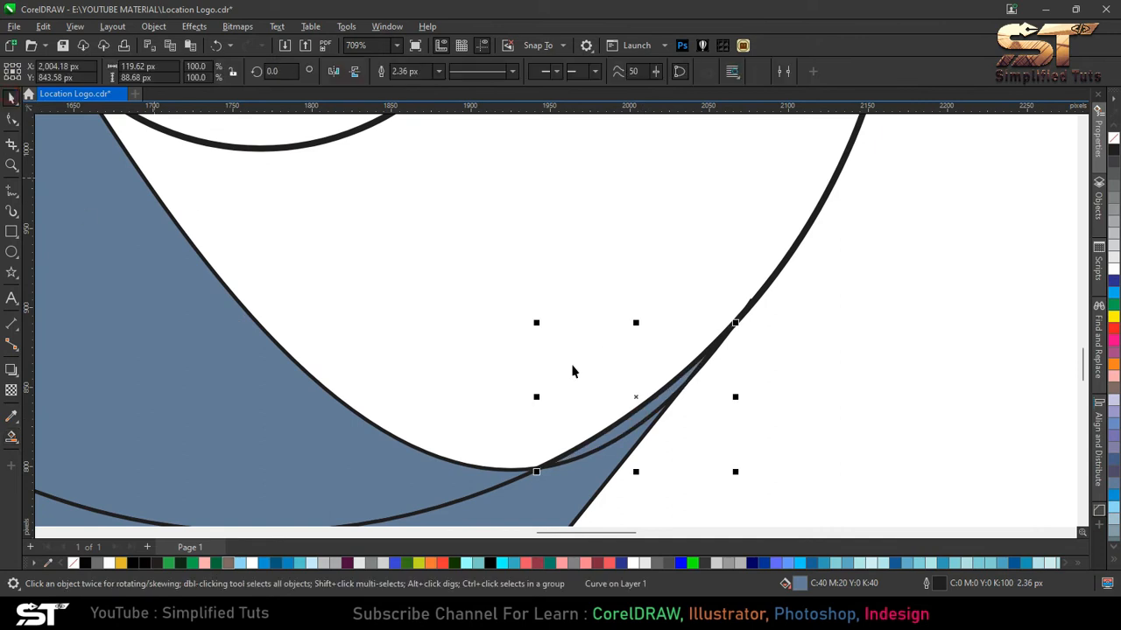
scroll(623, 411, down, 1)
shift+click(595, 459)
shift+click(525, 390)
click(411, 72)
Step: Delete the leftover construction lines around the welded pin tip
click(543, 306)
drag(533, 415, 445, 415)
key(Escape)
key(Escape)
scroll(520, 429, down, 2)
click(526, 479)
drag(536, 437, 751, 437)
key(Delete)
scroll(758, 442, down, 1)
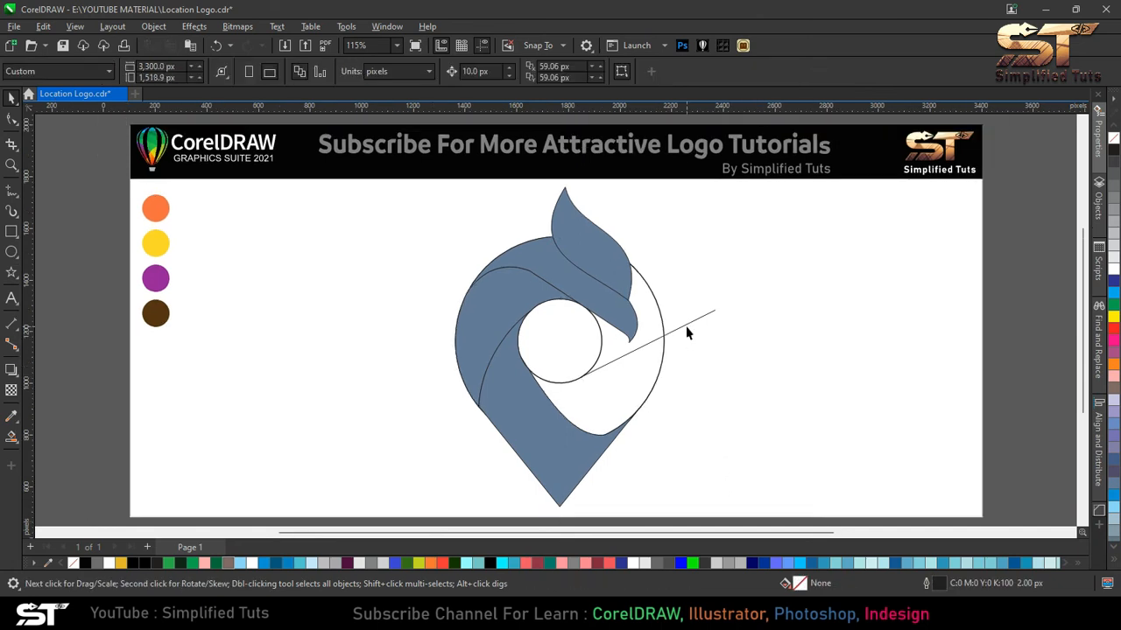
Step: Smart Fill the ring's lower-right section beneath the slanted line and delete that line
click(12, 435)
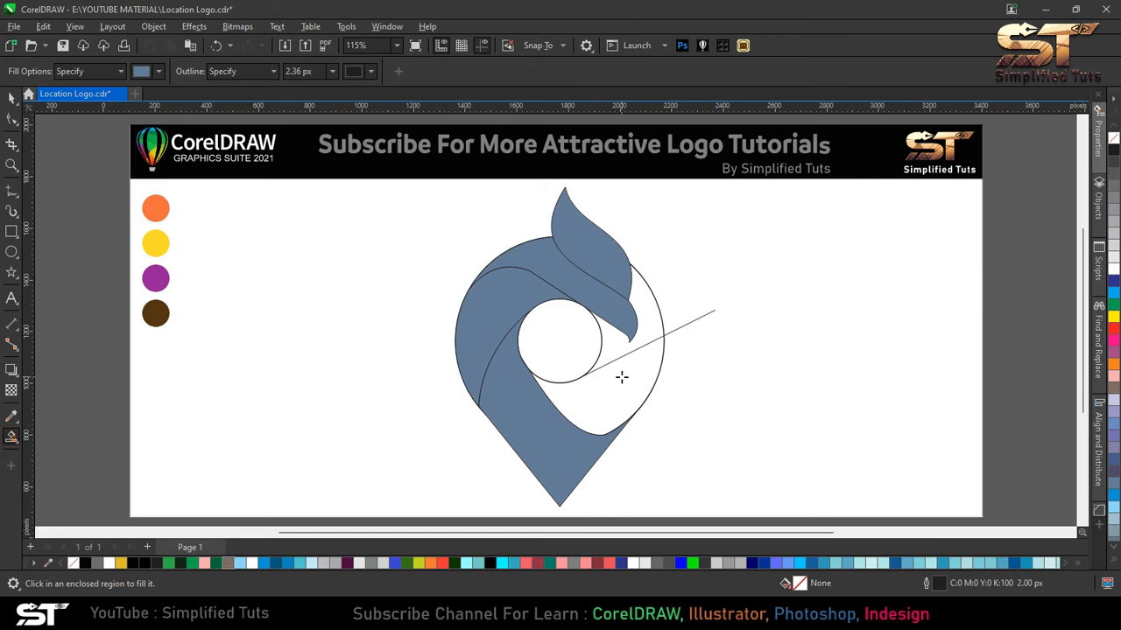
click(621, 376)
click(11, 98)
click(699, 321)
click(694, 320)
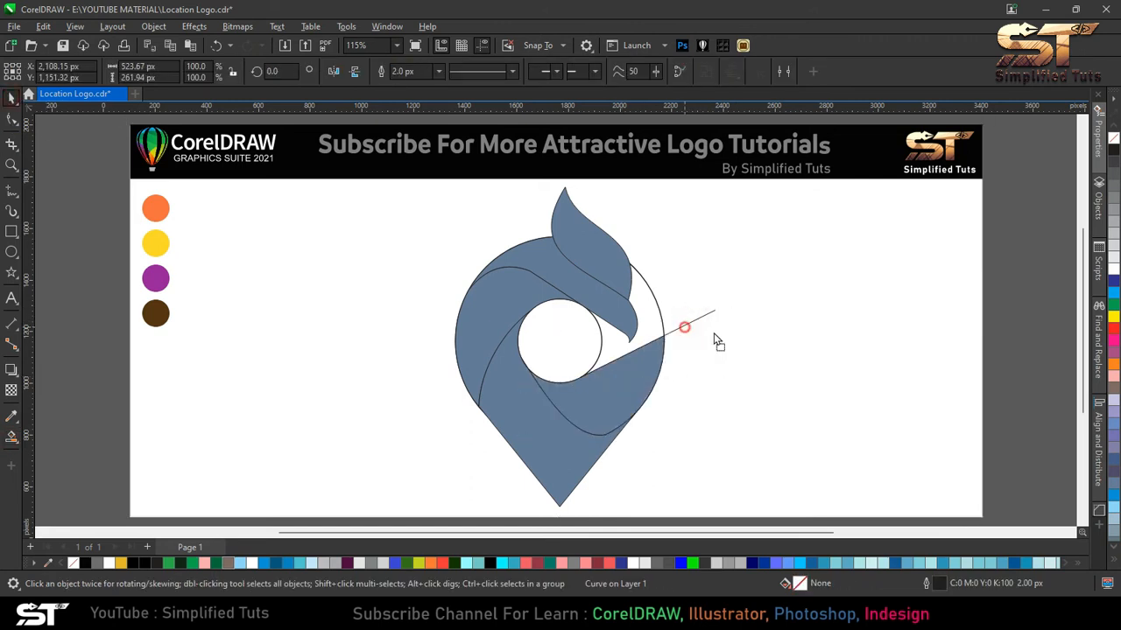
key(Delete)
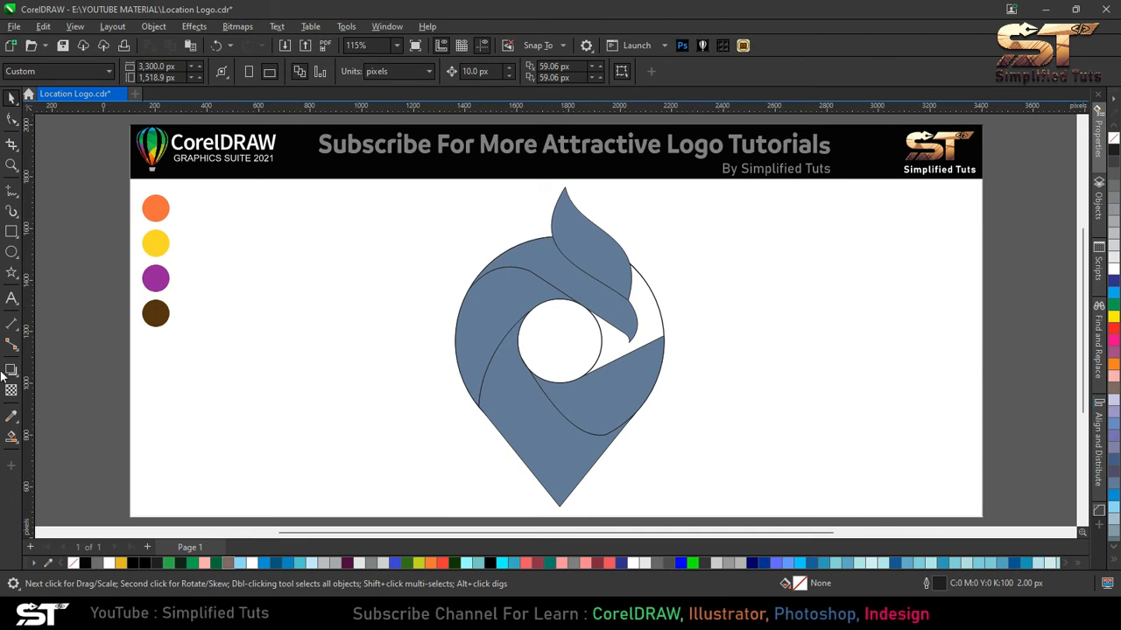
Step: Smart Fill the ring's remaining right section and delete the leftover construction circles
click(12, 435)
click(645, 304)
click(12, 98)
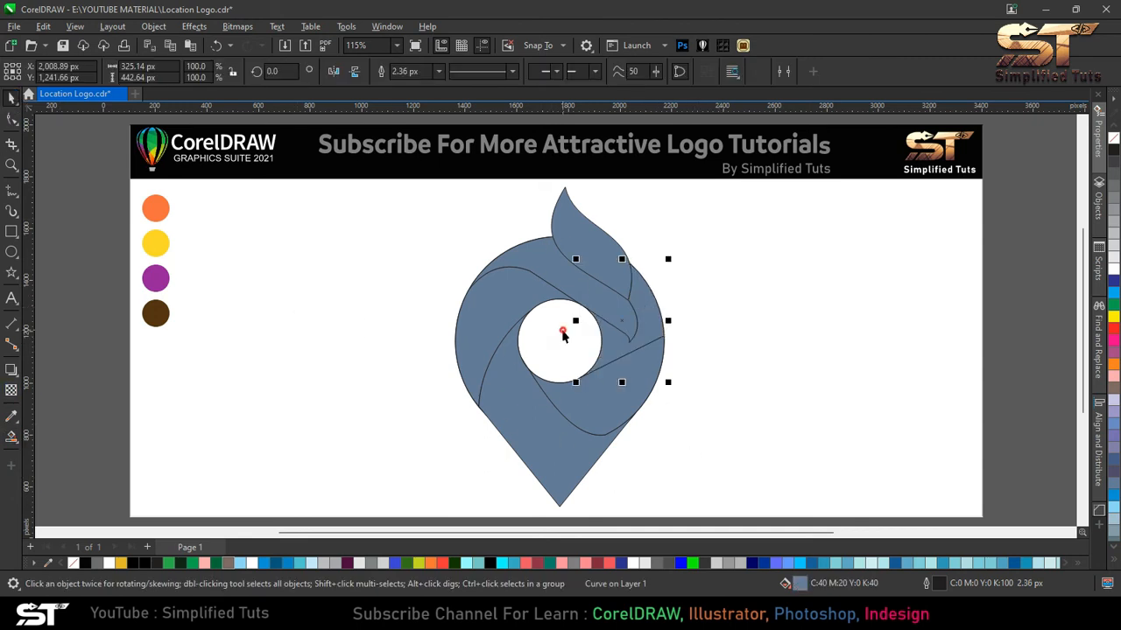
click(555, 322)
drag(555, 322, 828, 331)
key(Delete)
click(562, 349)
alt+click(561, 341)
drag(561, 341, 767, 342)
key(Delete)
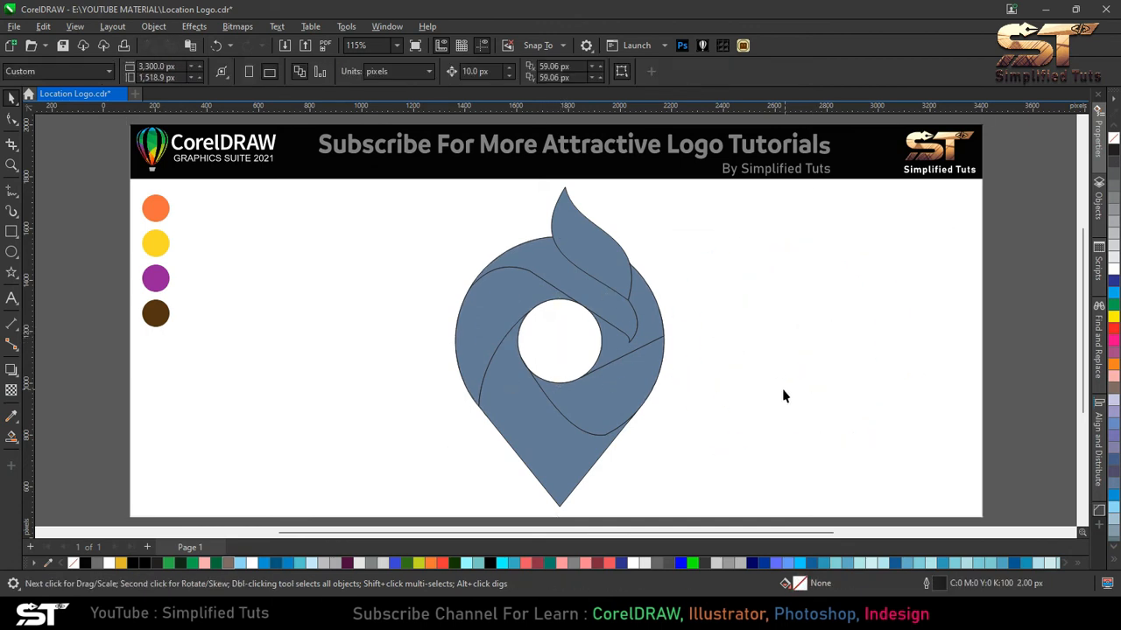
Step: Save the file and draw a two-segment path from above the flame's tip down through the flame toward its right edge
click(63, 49)
click(11, 190)
click(566, 175)
double_click(566, 225)
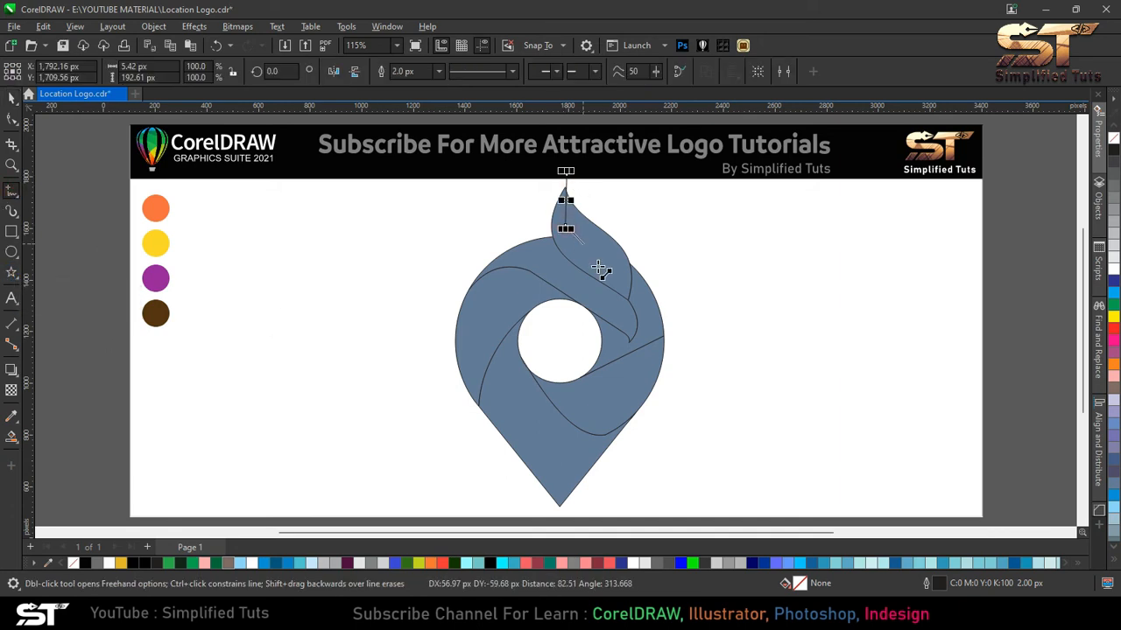
click(620, 271)
Step: Convert the flame path's segments to curves, bend them and delete the middle node to leave one smooth arc
click(12, 120)
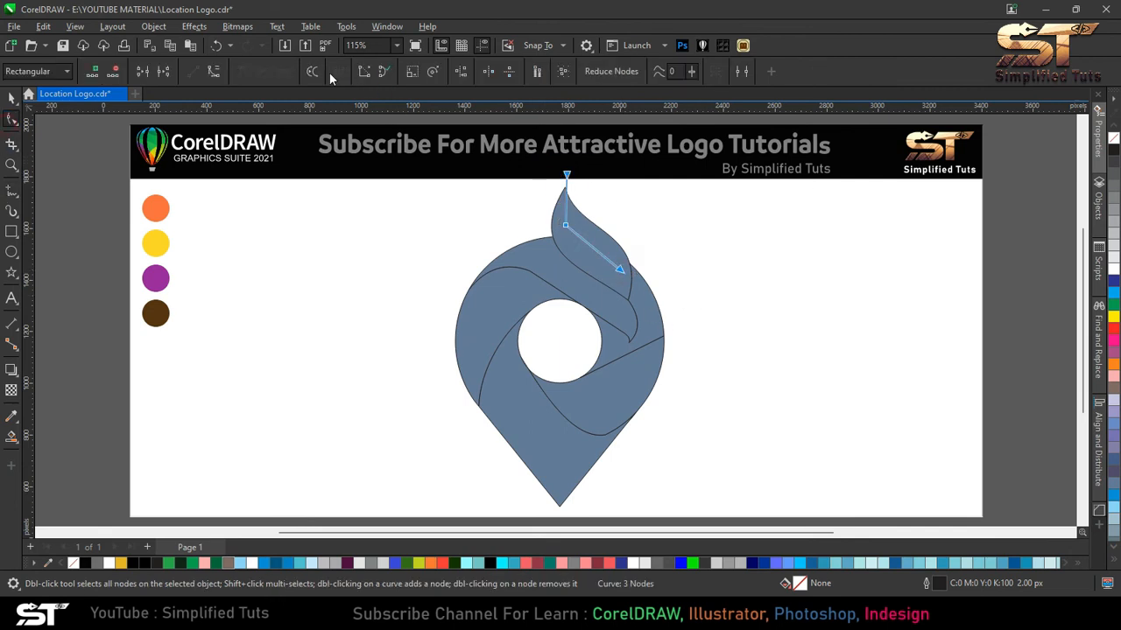
click(209, 71)
click(566, 204)
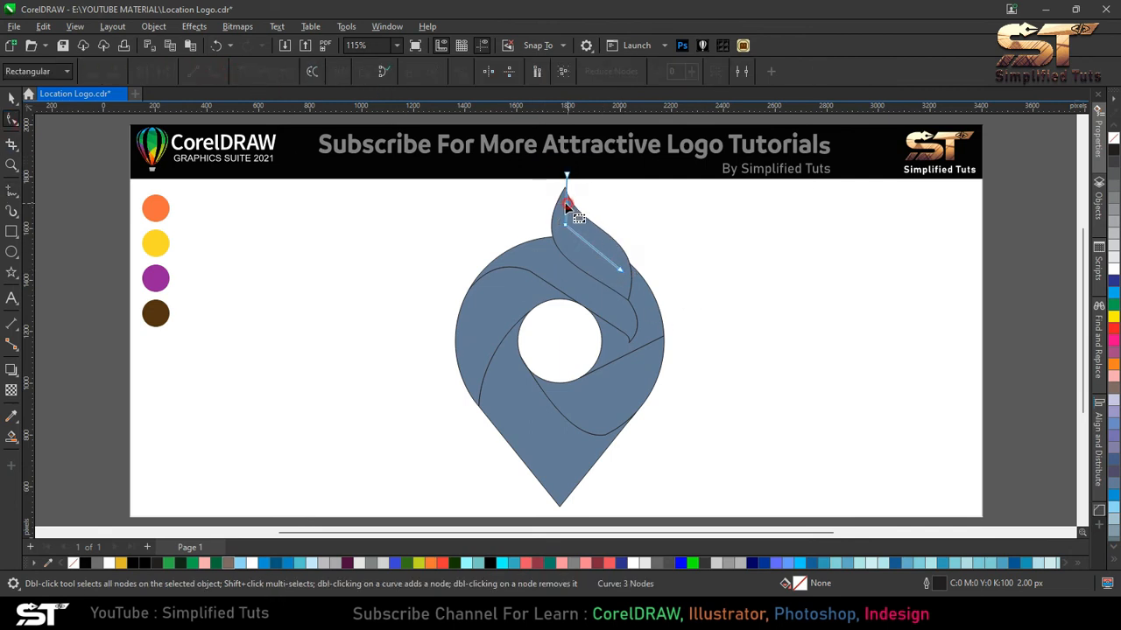
double_click(567, 225)
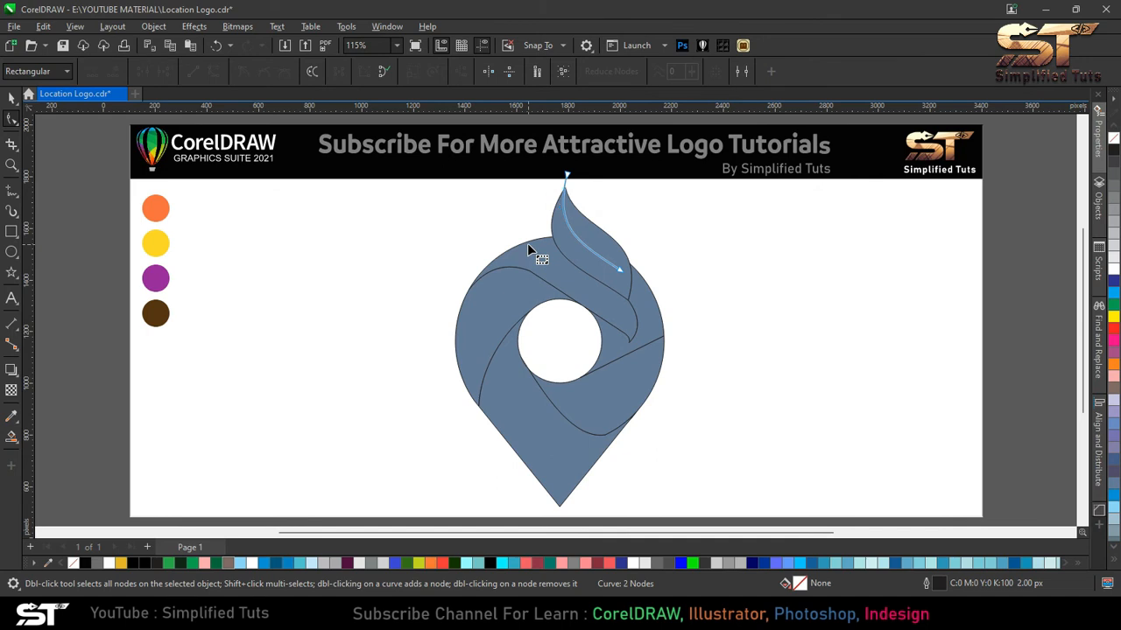
Step: Extend the flame arc's lower end past the flame's right edge while keeping its upper end crossing the tip
scroll(573, 176, up, 5)
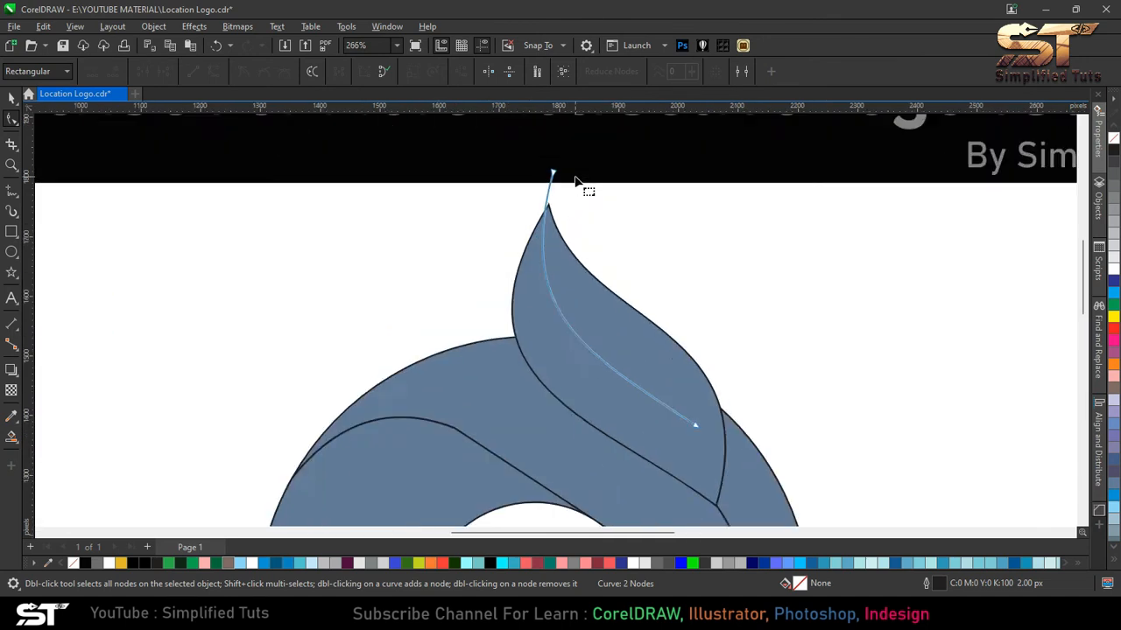
click(565, 159)
click(13, 99)
click(301, 290)
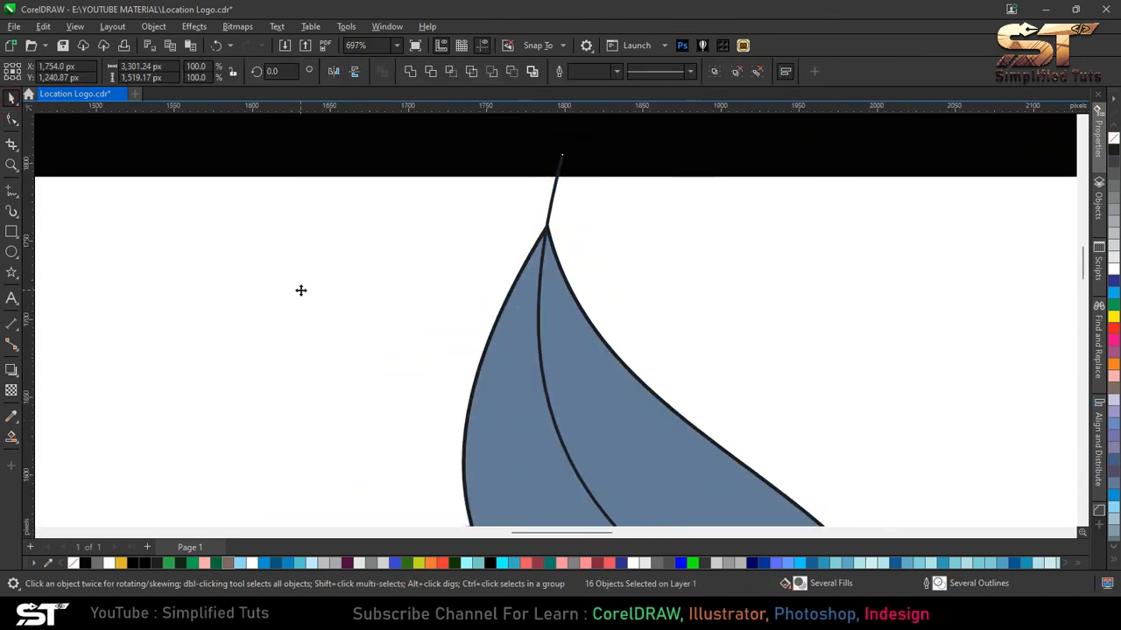
key(F4)
click(622, 274)
click(12, 118)
drag(625, 273, 631, 278)
click(567, 175)
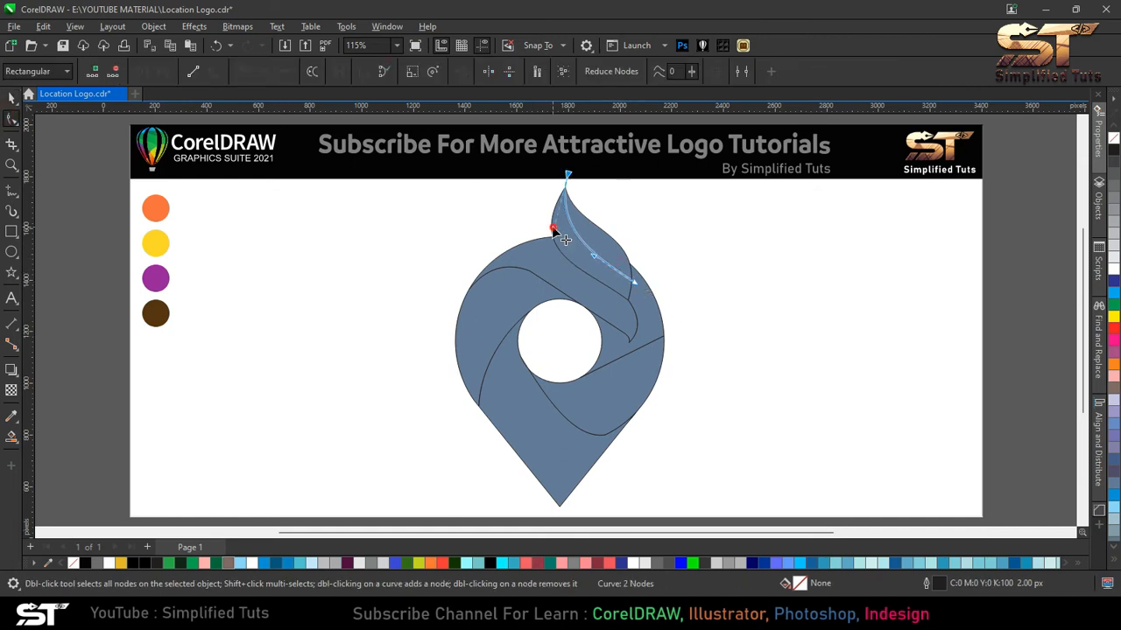
drag(635, 282, 639, 276)
click(12, 99)
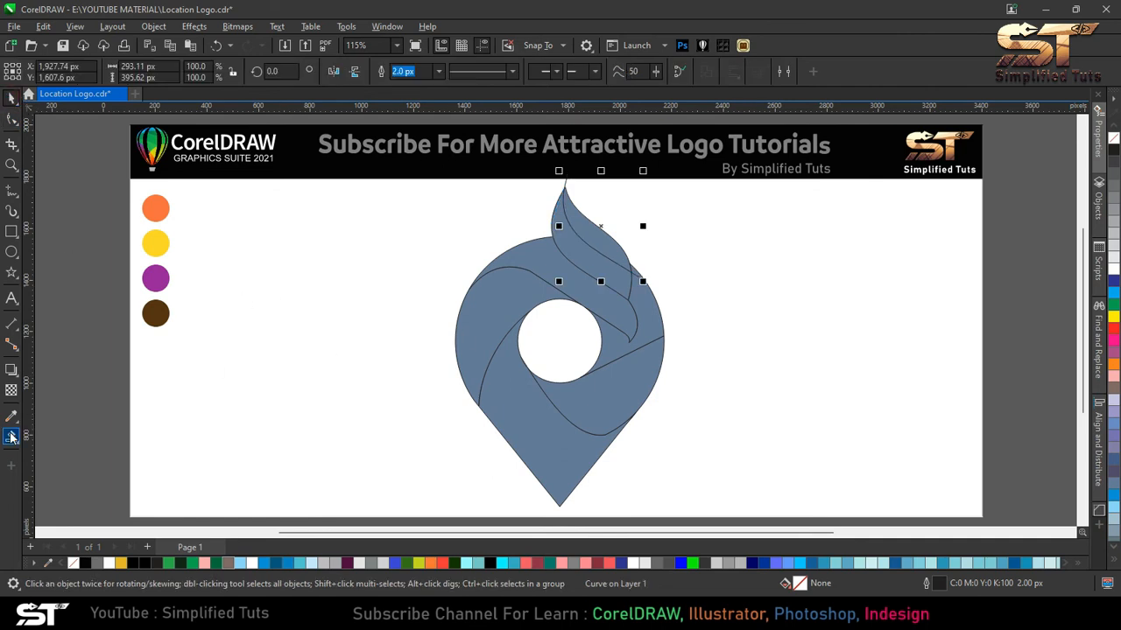
Step: Smart Fill the flame's part to the right of the arc and colour it red
click(12, 438)
click(597, 239)
click(13, 99)
click(1114, 332)
Step: Delete the dividing arc that sticks out above the flame's tip, keeping the red shape
click(587, 253)
key(Delete)
key(ctrl+z)
click(567, 184)
key(Delete)
scroll(567, 189, up, 6)
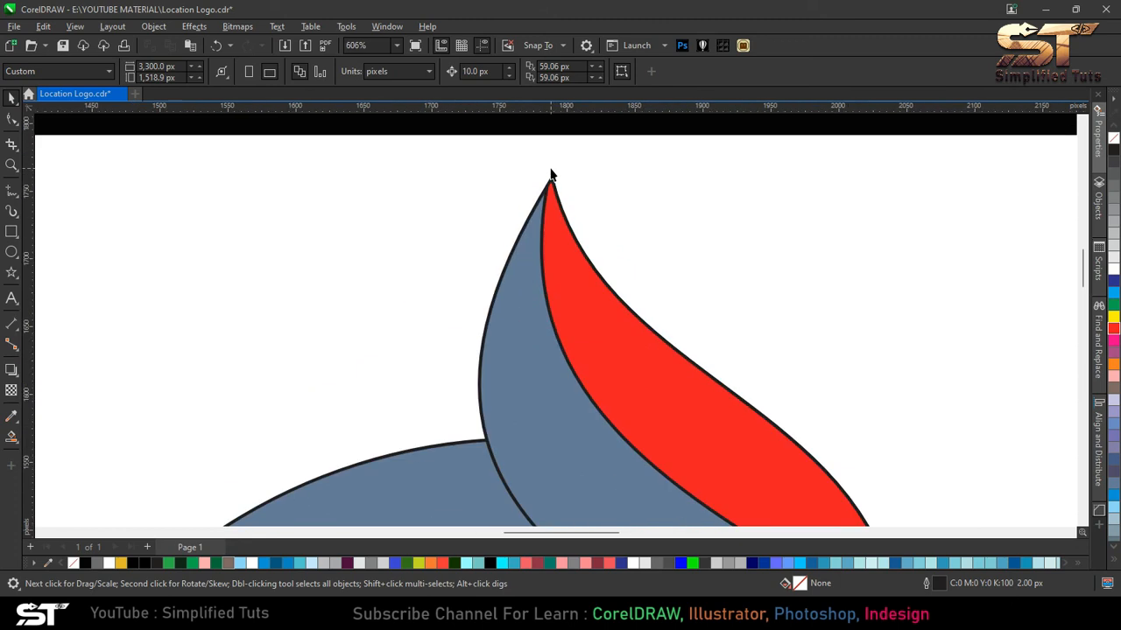
scroll(548, 262, down, 8)
scroll(551, 302, up, 2)
scroll(551, 307, up, 2)
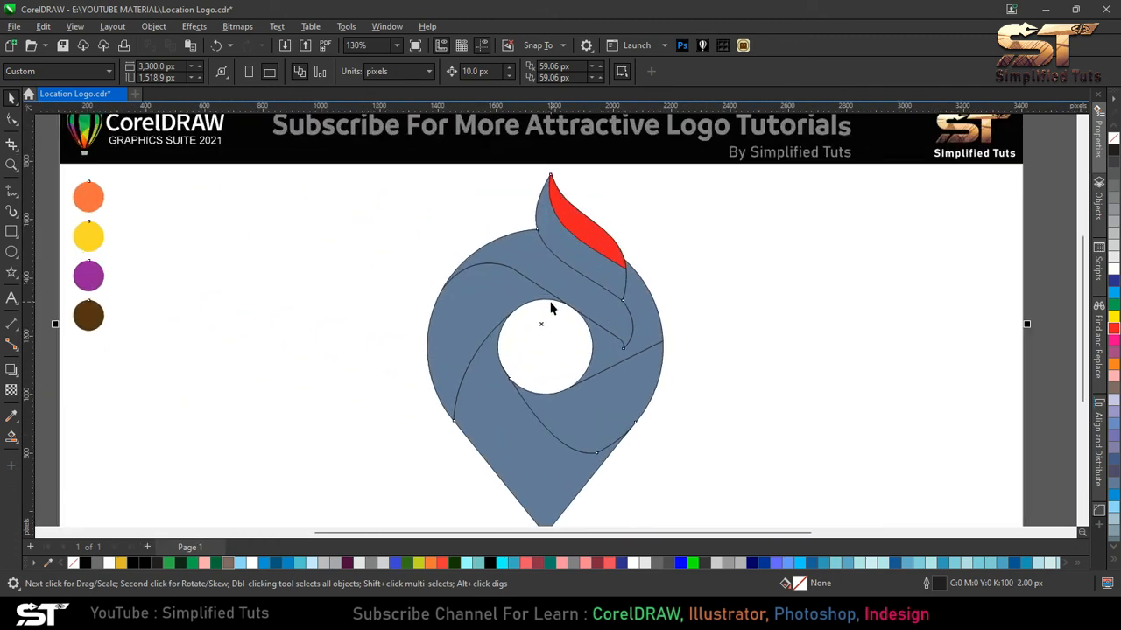
scroll(551, 308, down, 1)
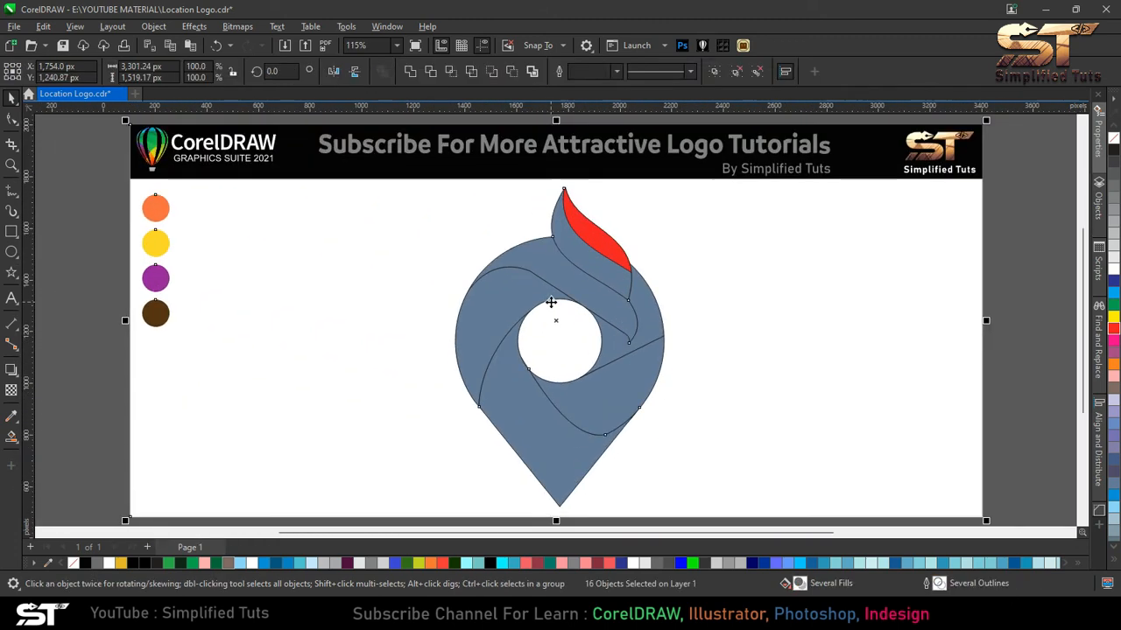
Step: Draw a three-segment path from outside the ring's upper left, beneath the flame, to outside the ring's right edge
click(12, 196)
click(513, 206)
double_click(564, 275)
double_click(602, 289)
click(676, 312)
Step: Reshape the path beneath the flame into one smooth arc by curving it, deleting its middle nodes and adjusting its handles
key(F10)
drag(797, 394, 792, 391)
key(Delete)
click(601, 291)
drag(575, 300, 567, 291)
scroll(662, 313, up, 1)
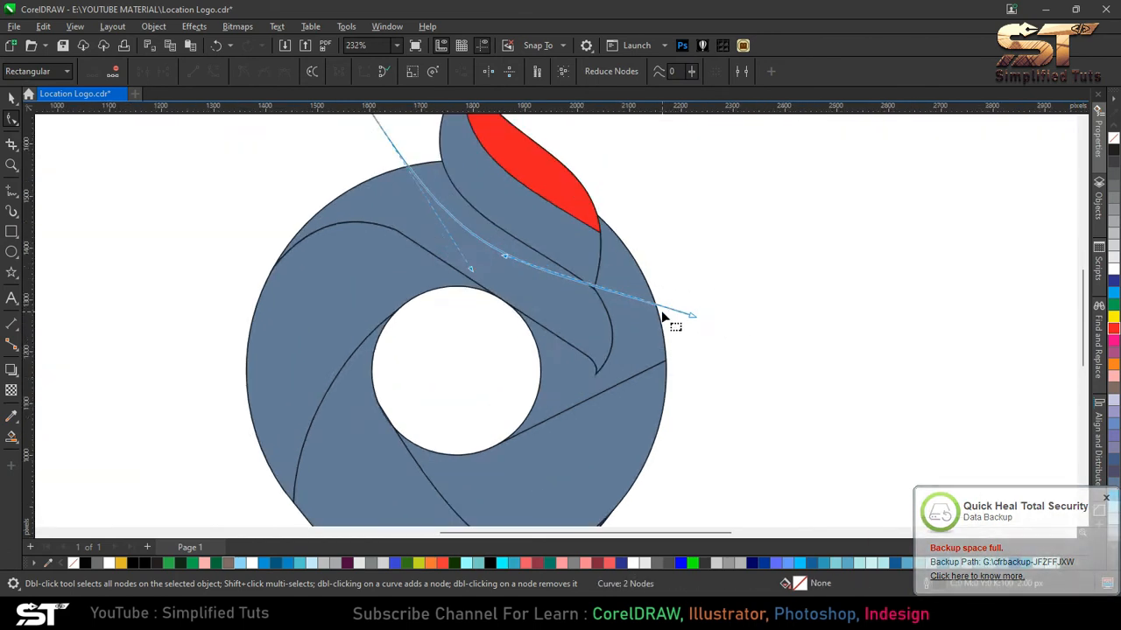
scroll(663, 317, up, 1)
key(space)
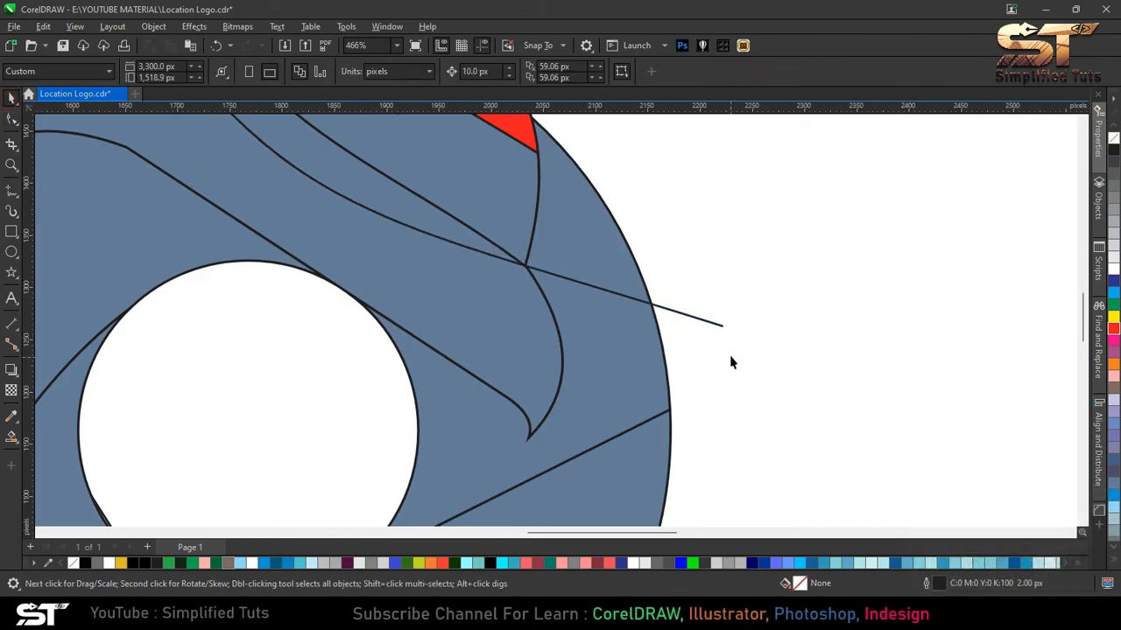
key(F4)
Step: Smart Fill the narrow strip between the flame and the arc beneath it, colour it red and delete the arc
click(12, 435)
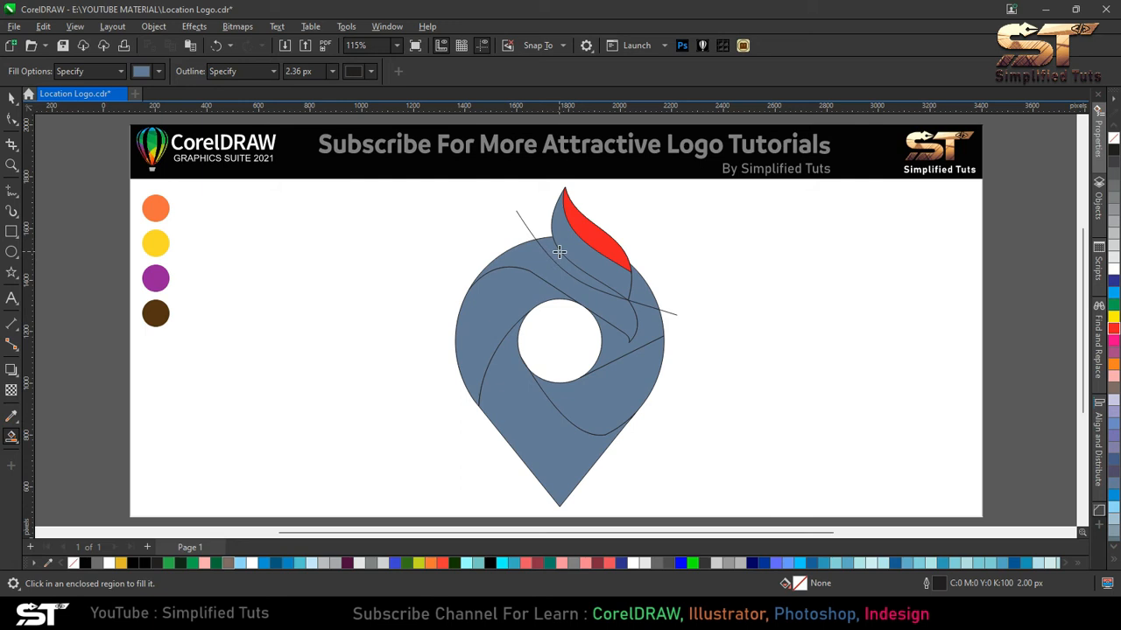
click(559, 252)
click(12, 98)
click(1114, 330)
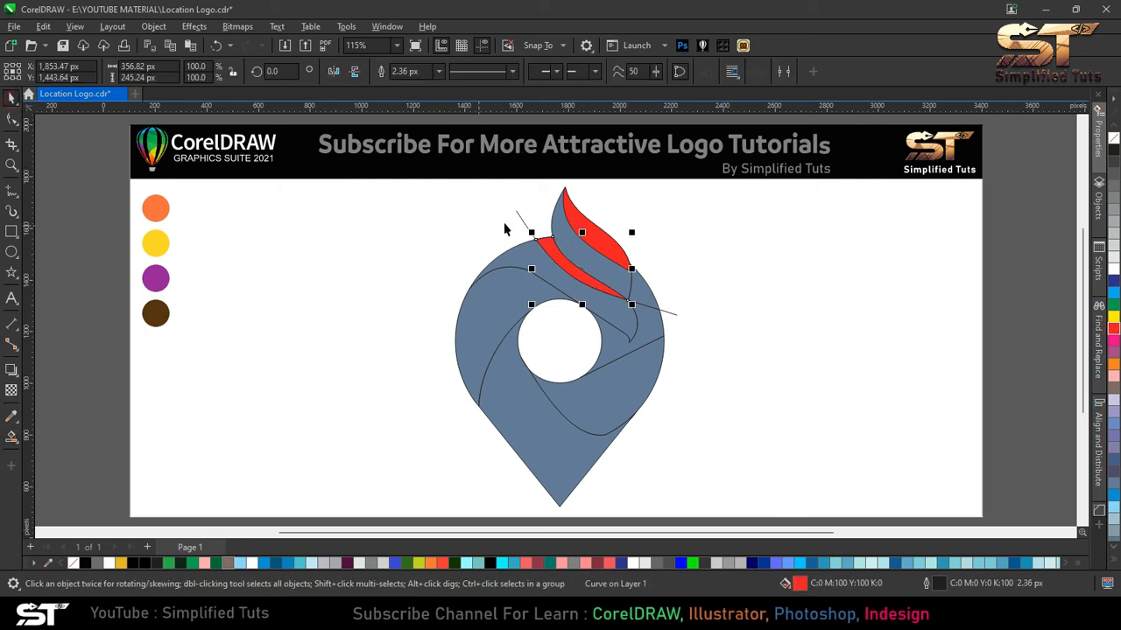
click(642, 274)
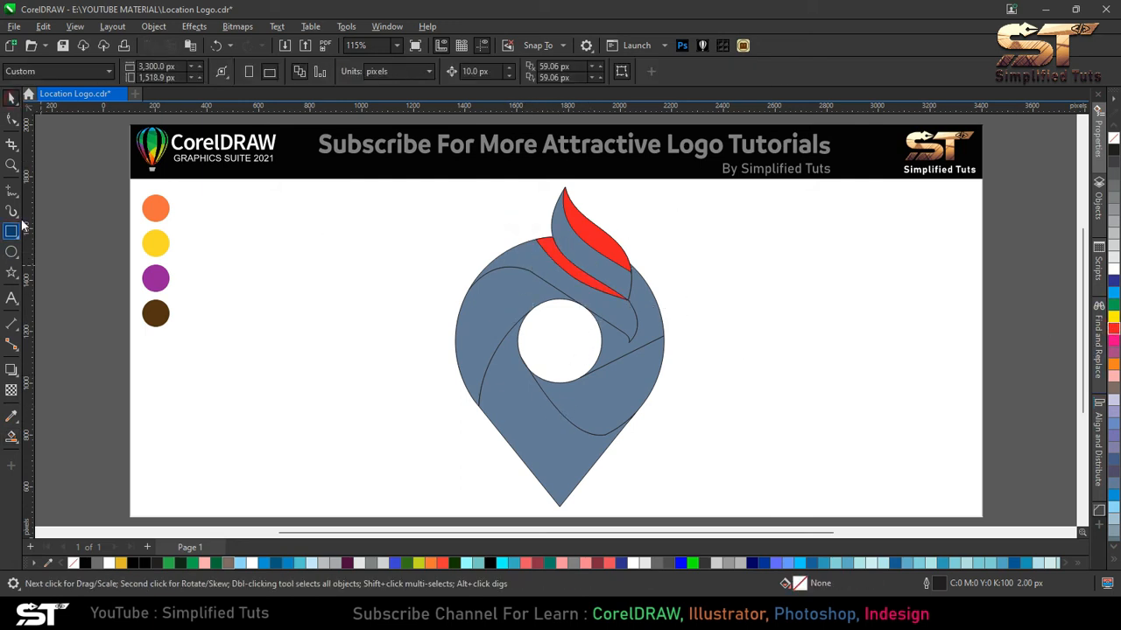
Step: Draw a three-segment path from outside the pin's lower left up through the left ring section into the upper band
key(F5)
click(486, 429)
double_click(470, 365)
double_click(500, 313)
click(544, 267)
Step: Curve the left ring section's path outward and delete its two middle nodes to leave one smooth arc
key(F10)
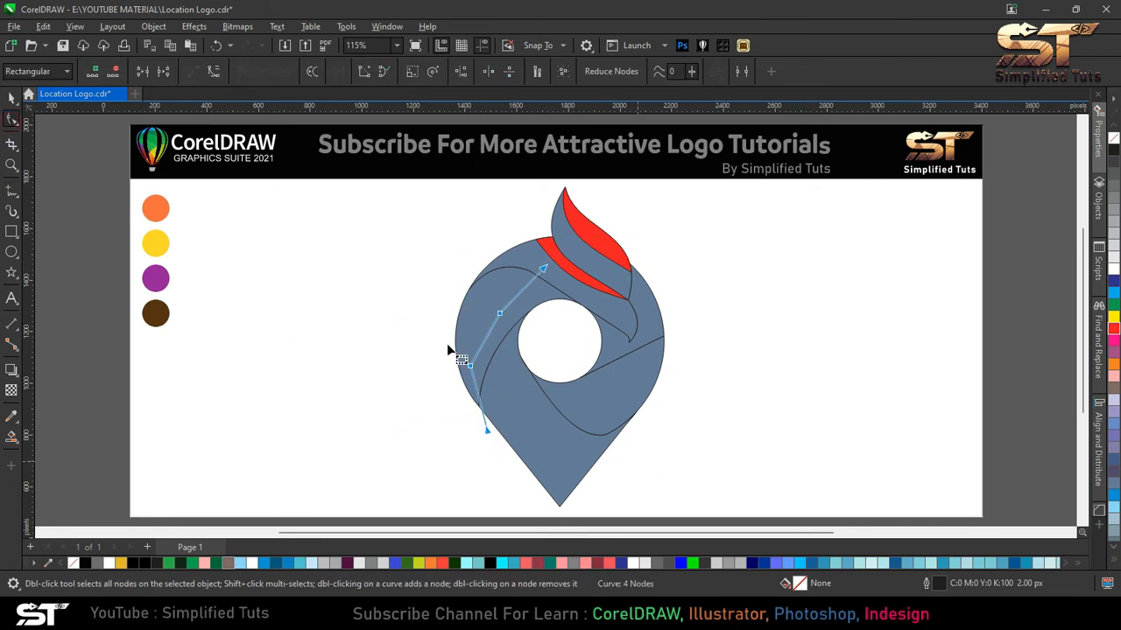
drag(465, 280, 456, 349)
double_click(500, 313)
double_click(470, 366)
click(487, 428)
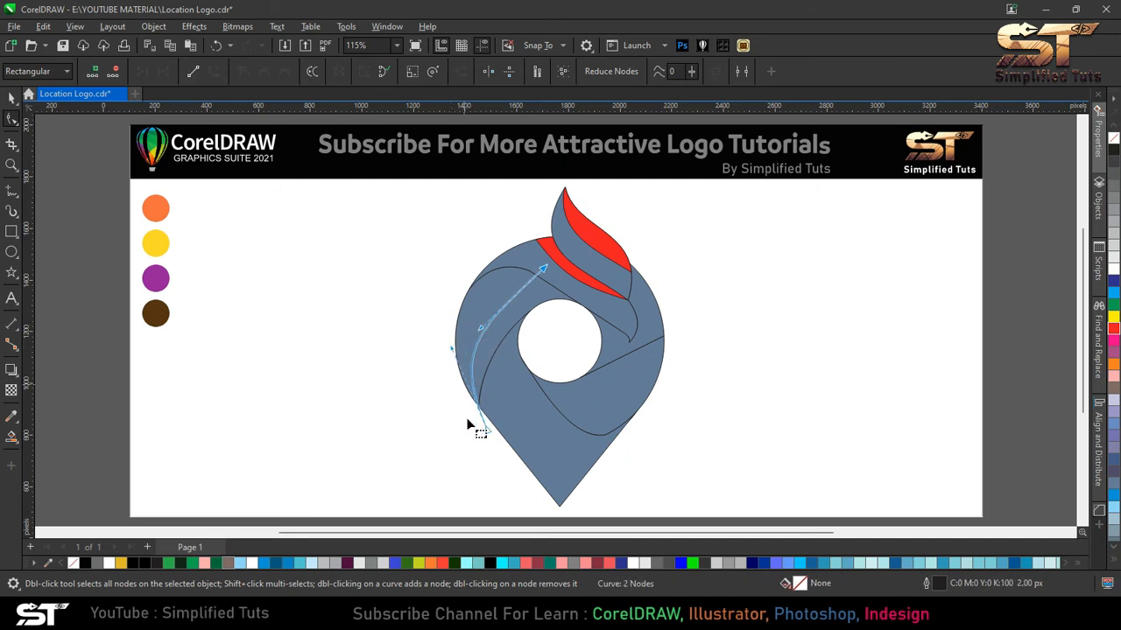
Step: Adjust the lower part of the left ring section's arc where it crosses the pin's outline
scroll(477, 412, up, 5)
drag(528, 524, 537, 473)
click(11, 99)
scroll(477, 456, down, 5)
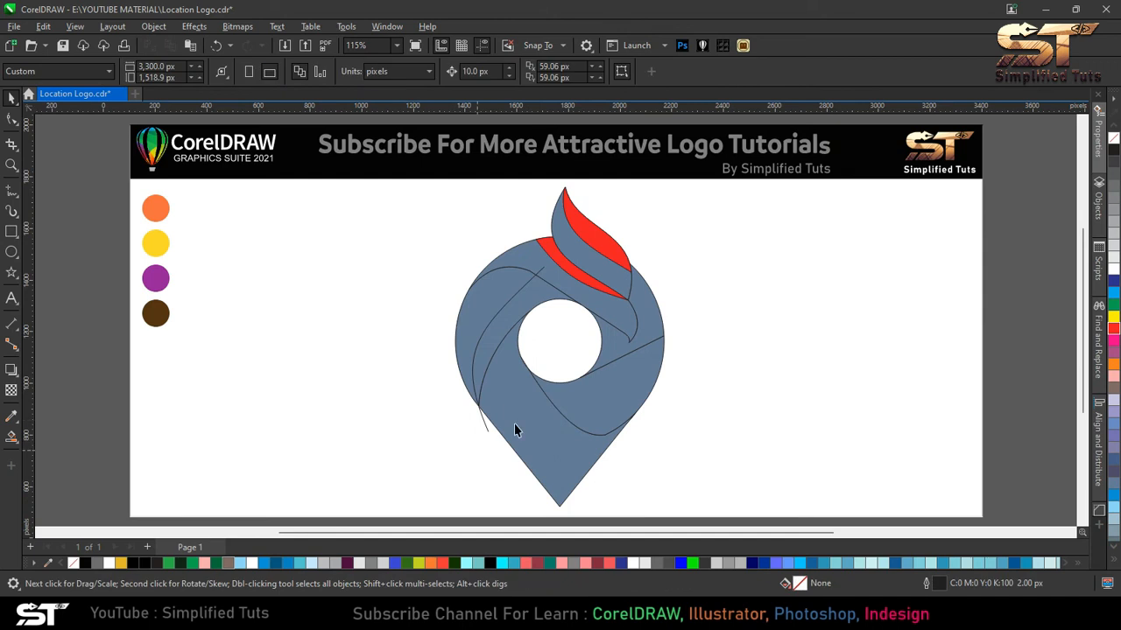
Step: Smart Fill the left ring section's inner strip beside the arc, colour it red and delete the arc
click(12, 439)
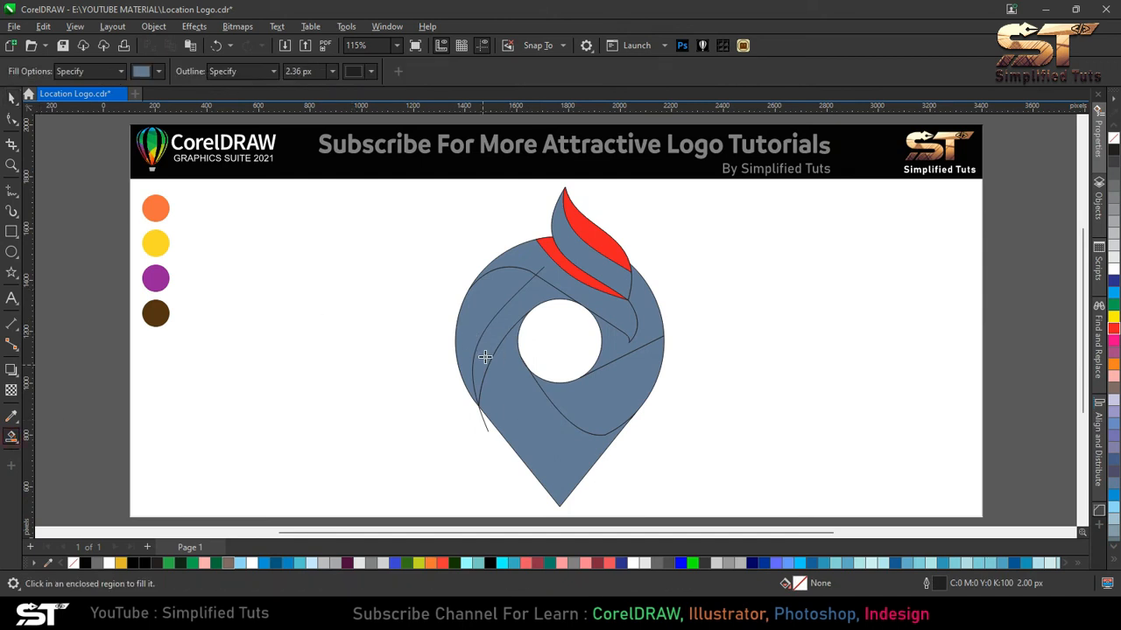
click(484, 353)
key(space)
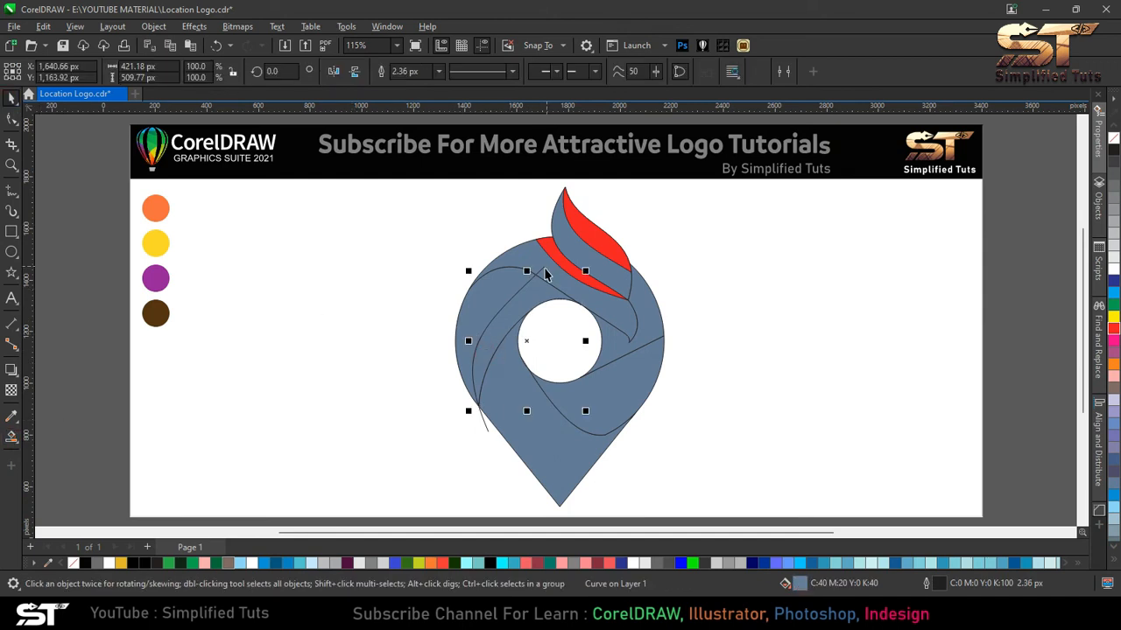
click(1114, 329)
key(Escape)
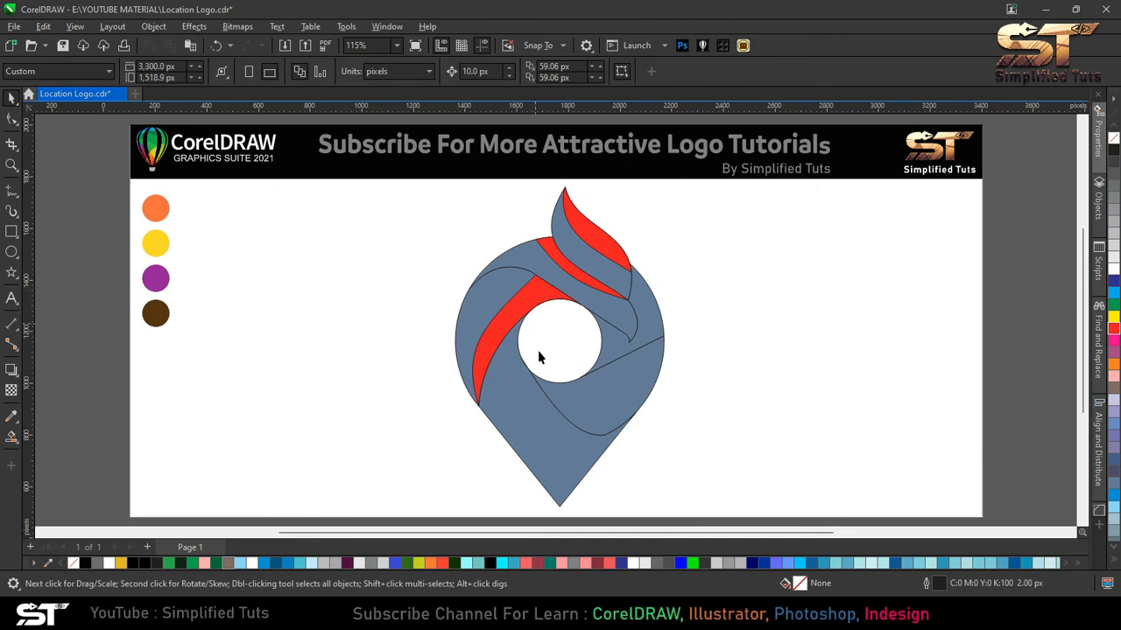
Step: Draw a three-segment path from inside the pin's lower body through the lower right ring section to outside its right edge
click(13, 189)
click(548, 430)
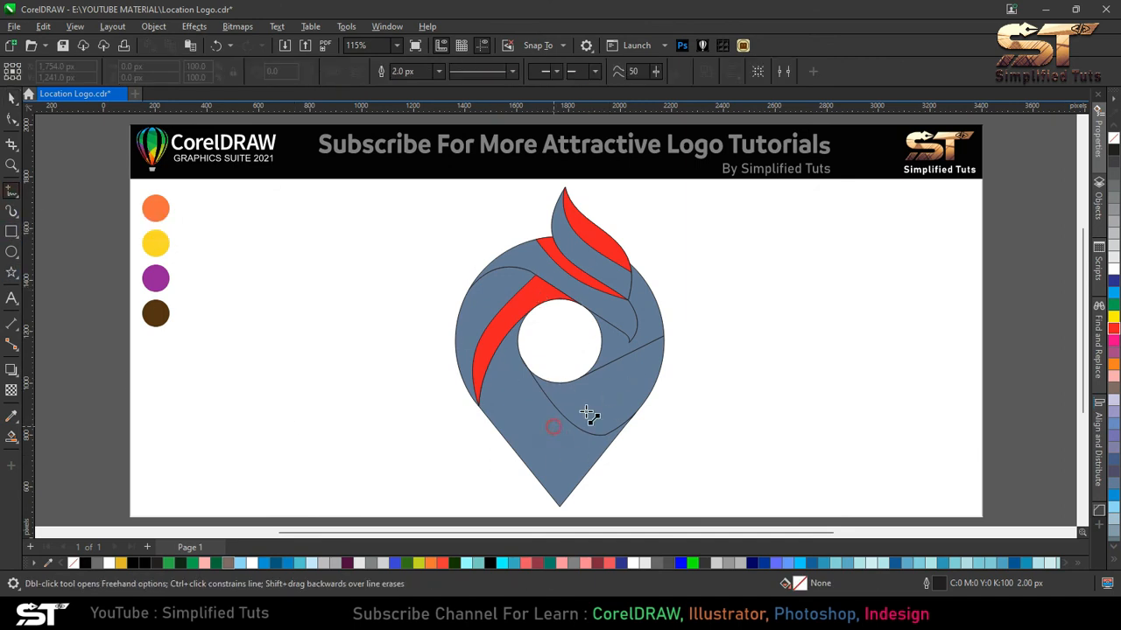
double_click(663, 344)
click(672, 307)
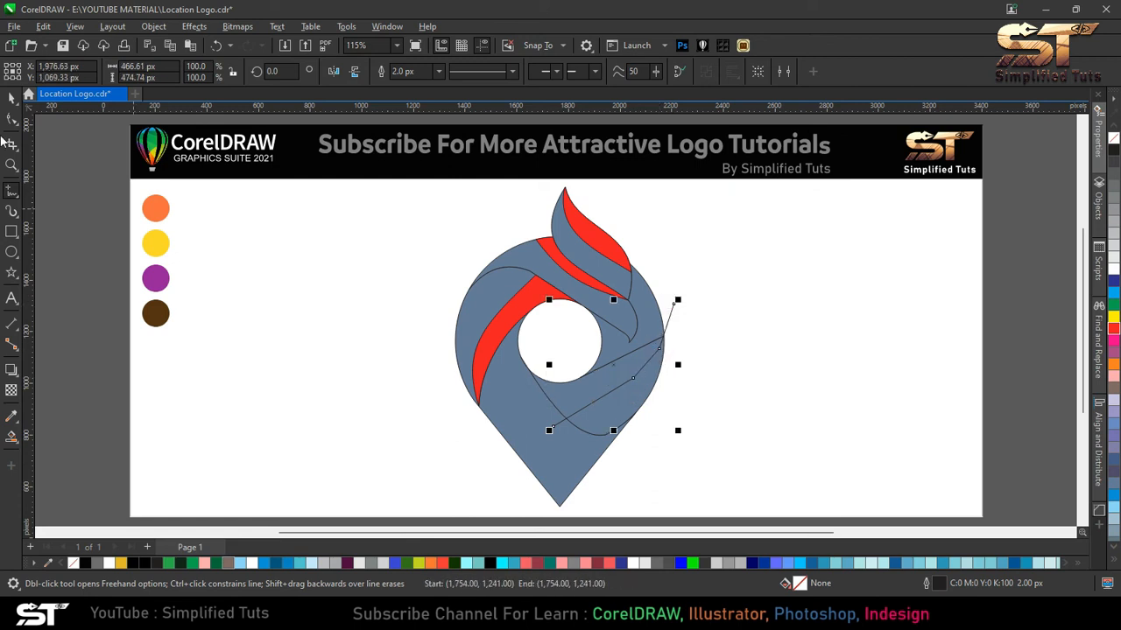
Step: Reshape the path through the lower right ring section into a smooth curve crossing the section's tip at the pin's right edge
key(F10)
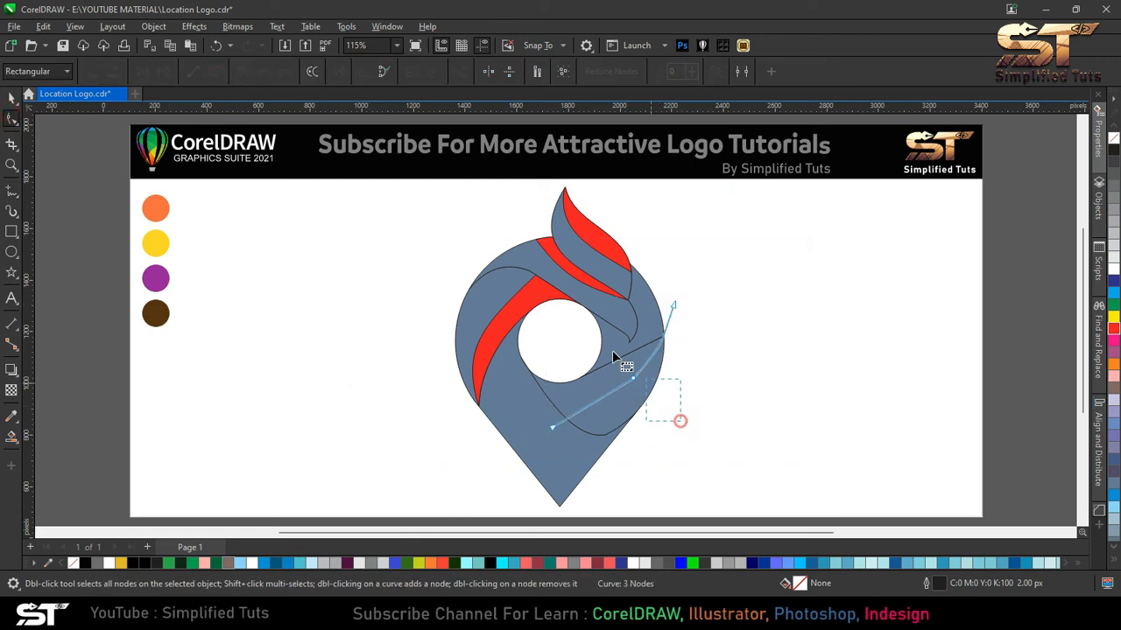
scroll(671, 333, up, 8)
drag(698, 228, 707, 231)
double_click(12, 100)
key(F4)
key(Escape)
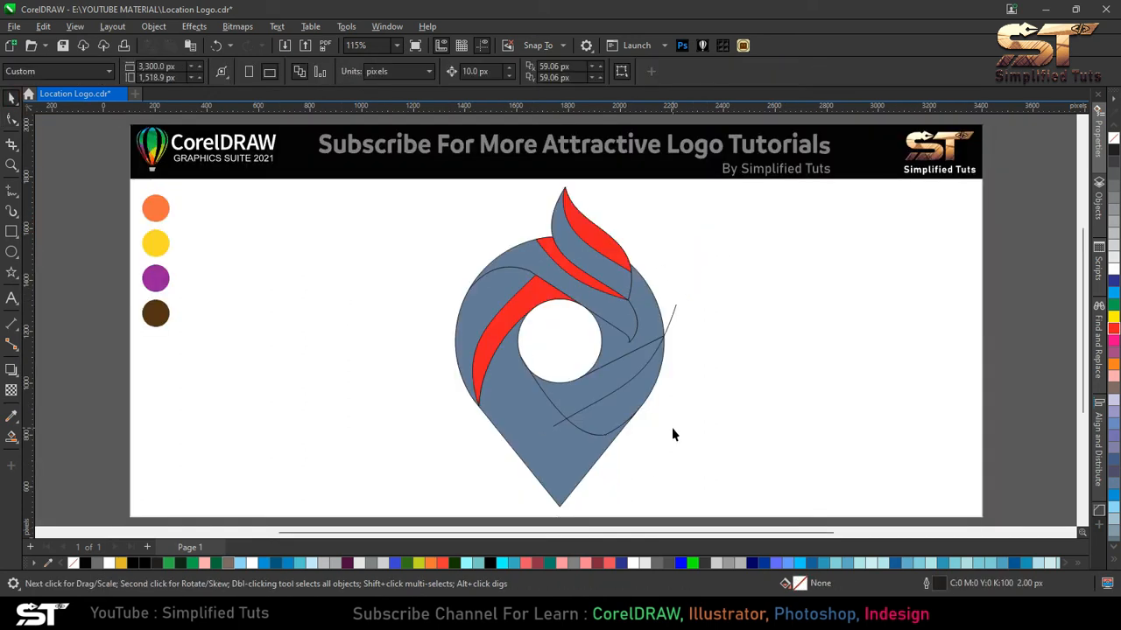
Step: Smart Fill the inner strip of the lower right ring section, colour it red and delete the curve
click(11, 436)
click(608, 376)
key(space)
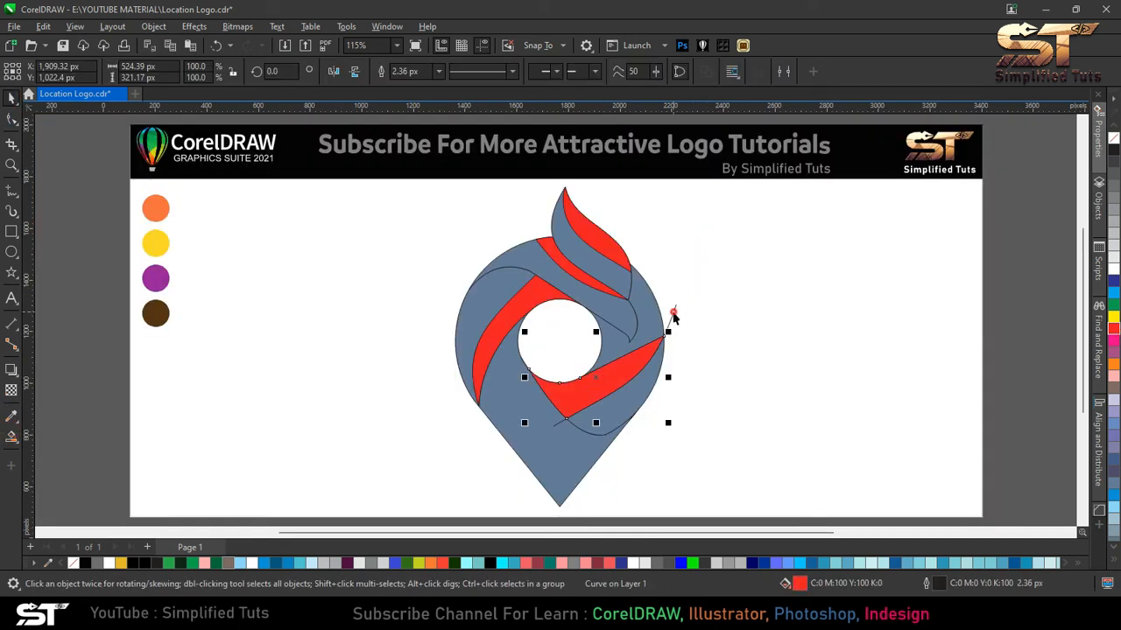
key(Escape)
Step: Draw a four-segment path from outside the pin's lower right edge through its lower body up into the left red strip
key(F5)
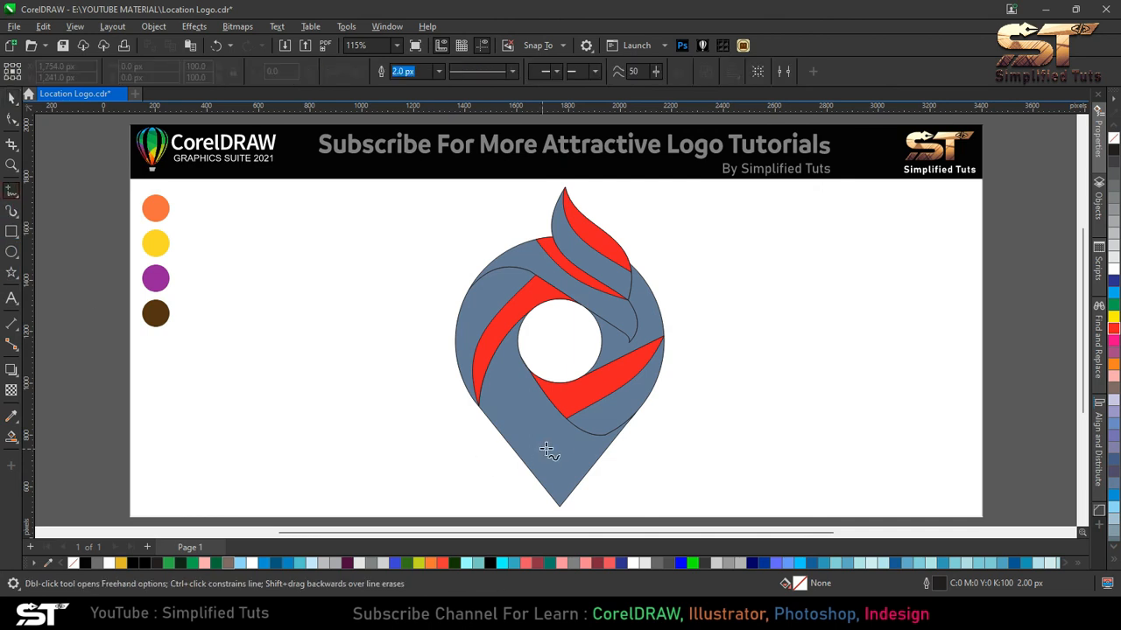
click(633, 454)
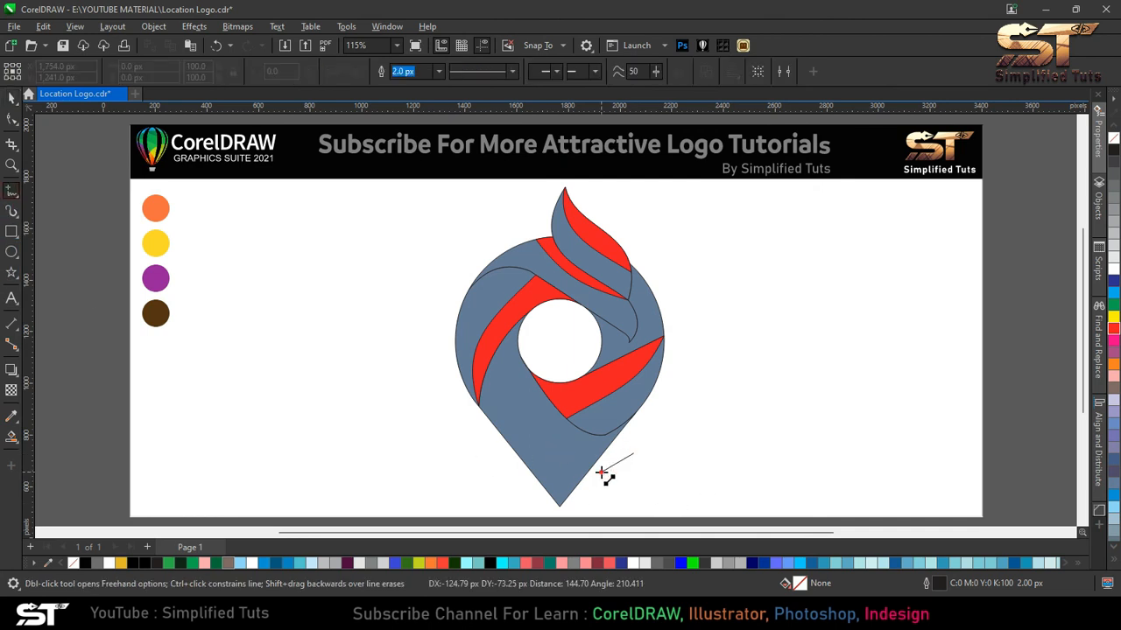
double_click(601, 472)
double_click(565, 464)
double_click(529, 420)
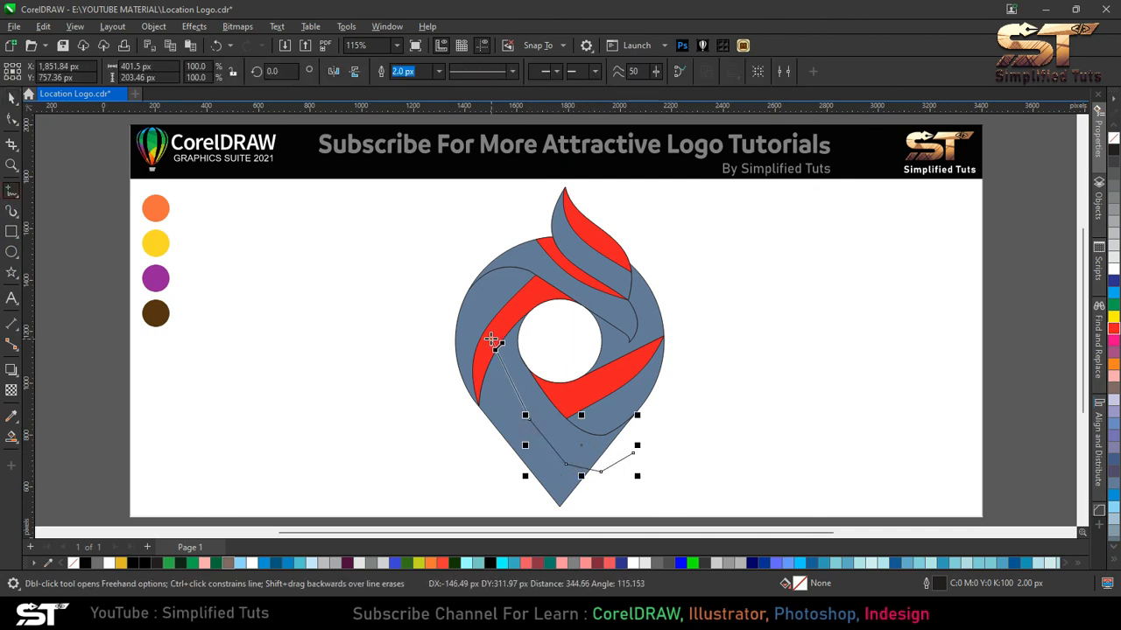
click(473, 338)
Step: Curve the lower body's path, delete its middle nodes and adjust its outer end to form one smooth arc
click(12, 120)
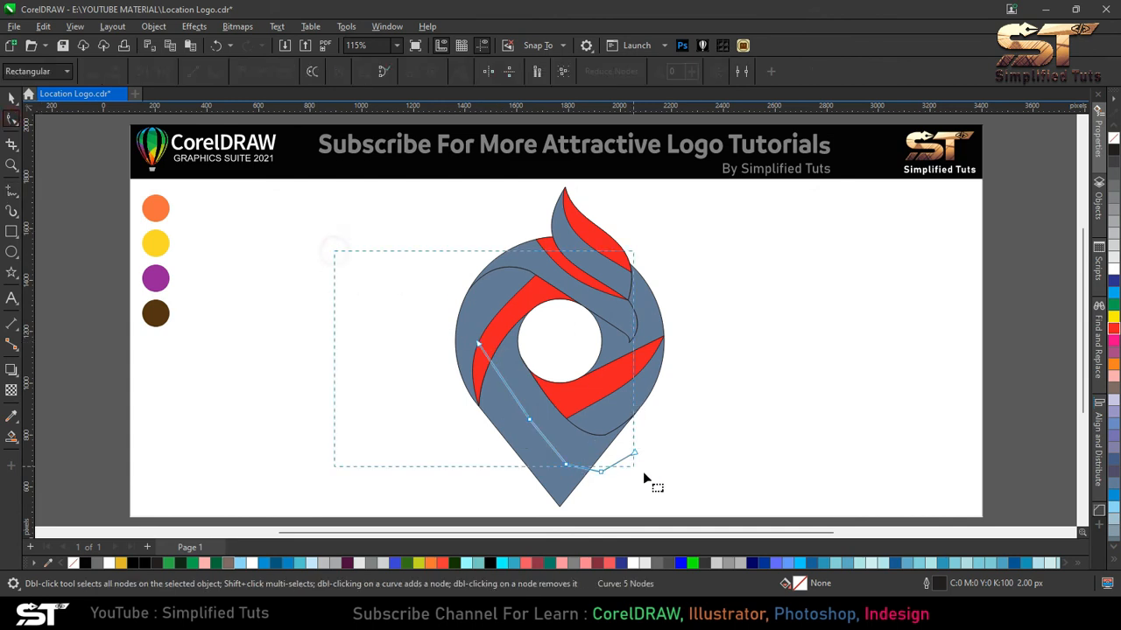
key(Delete)
drag(635, 452, 639, 453)
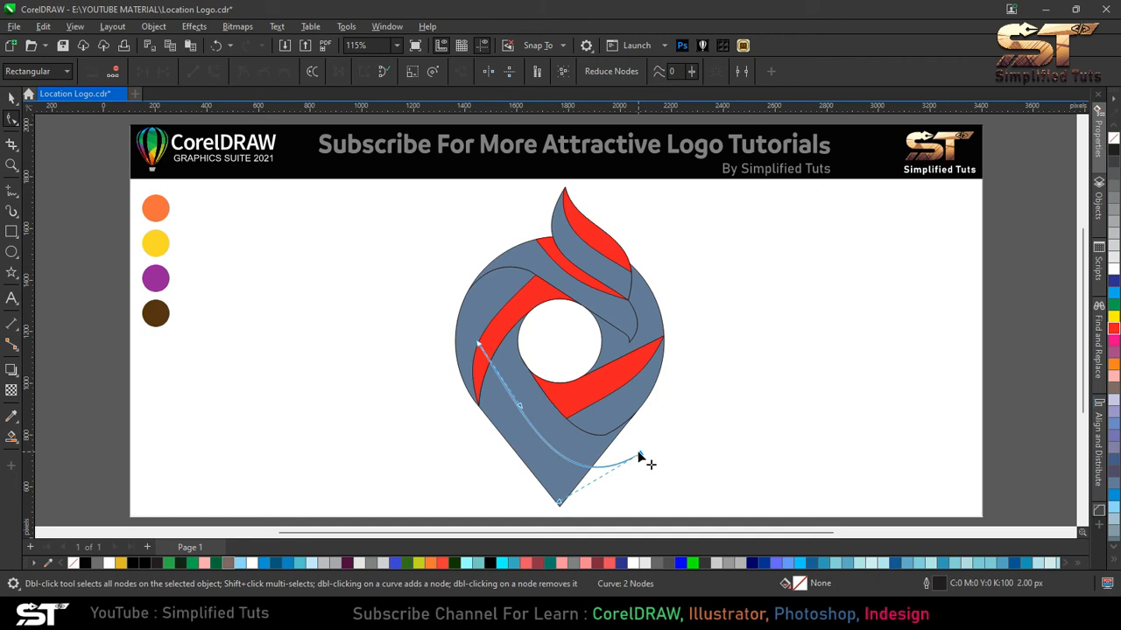
Step: Smart Fill the lower body's region above the arc, colour it red and delete the arc
click(10, 438)
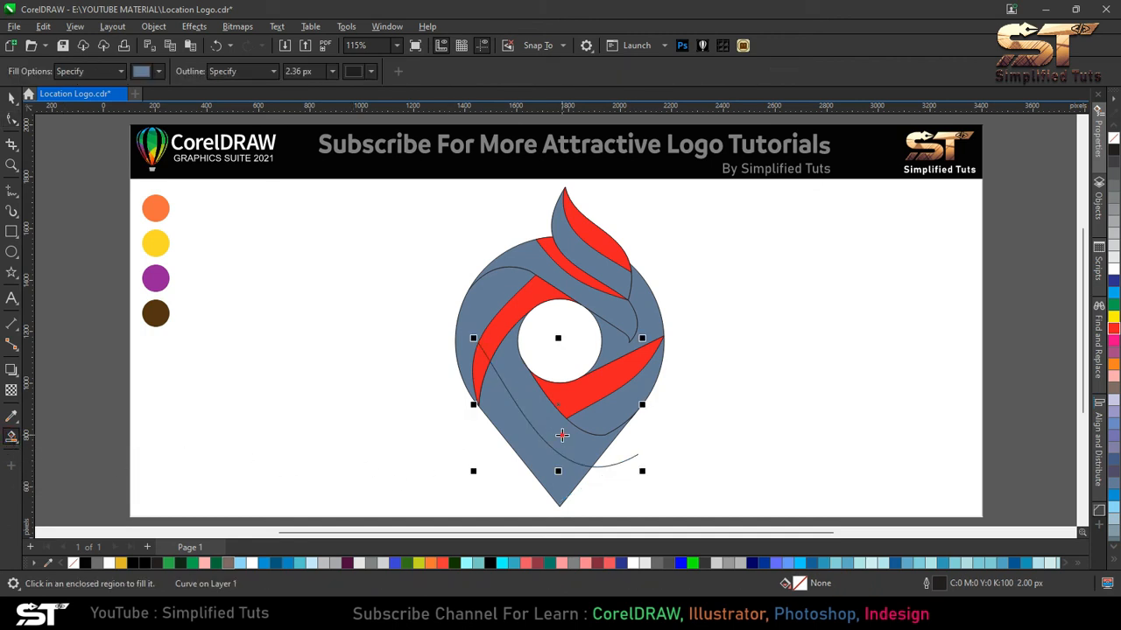
click(562, 435)
click(11, 99)
click(1113, 329)
click(655, 468)
click(630, 461)
key(Delete)
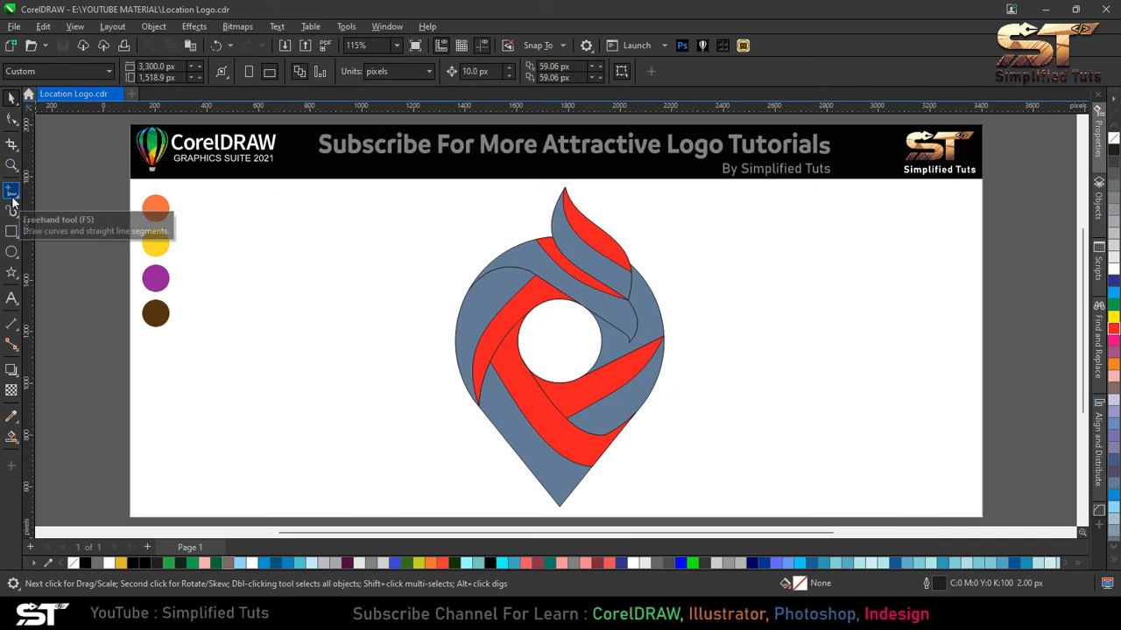
Step: Draw a circle over the pin's left side, scale it to about 654 px and position it beneath the upper band's curve
click(11, 251)
drag(400, 286, 602, 487)
key(space)
drag(440, 360, 411, 338)
drag(569, 264, 576, 272)
drag(435, 342, 433, 339)
drag(584, 267, 576, 275)
drag(512, 293, 518, 288)
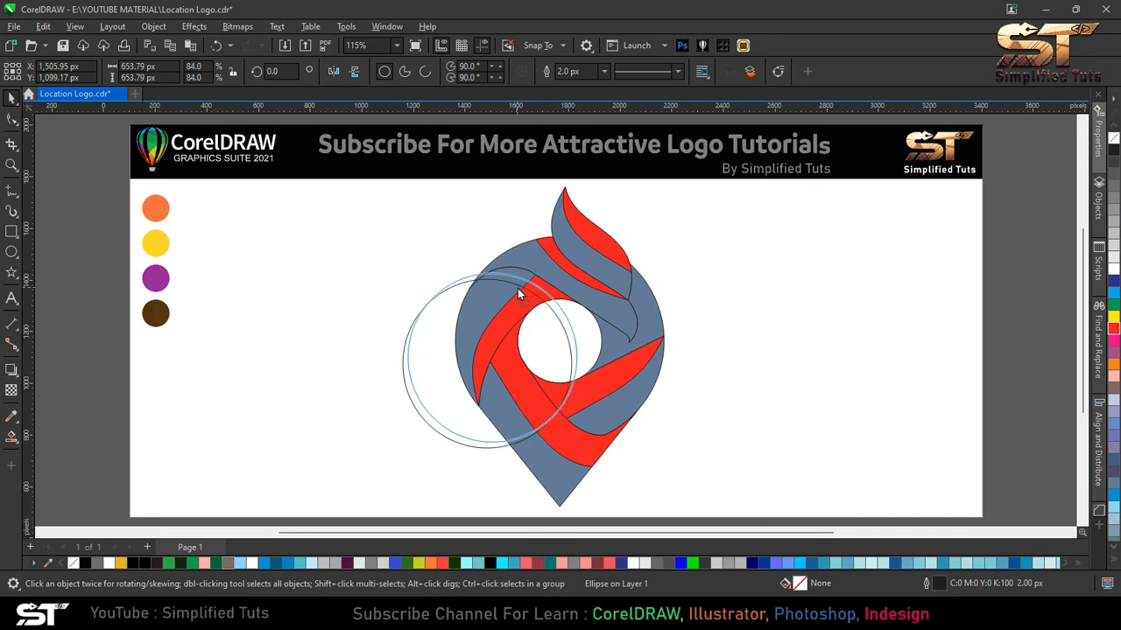
key(Escape)
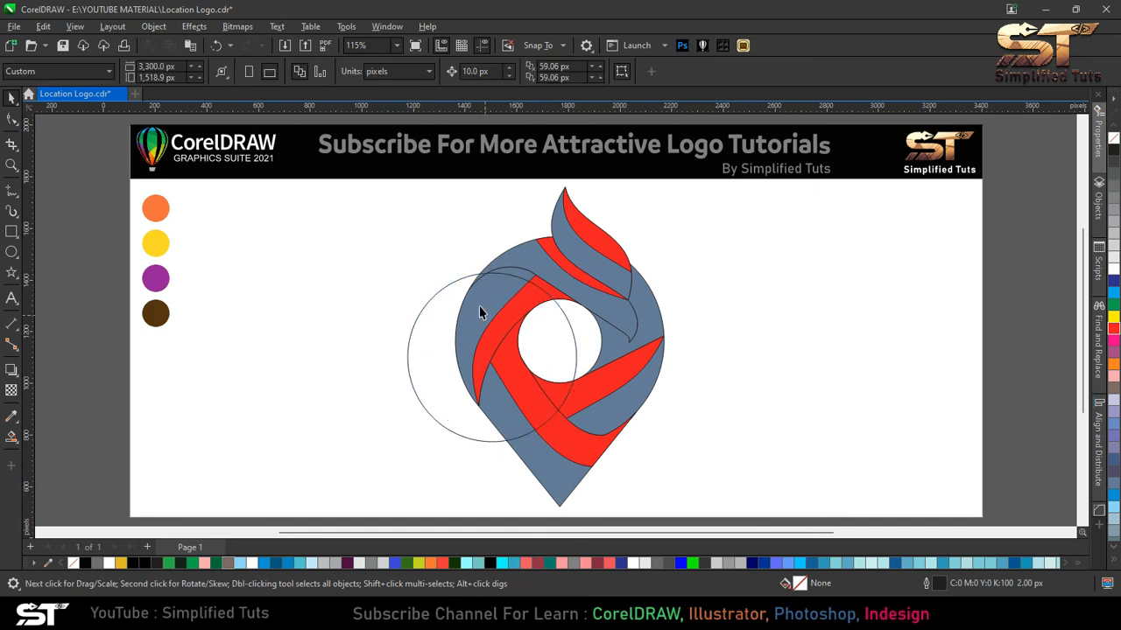
Step: Shrink the circle to about 618 px and rotate it slightly about its crossing with the outline beneath the upper band's left tip
click(441, 296)
drag(401, 265, 409, 262)
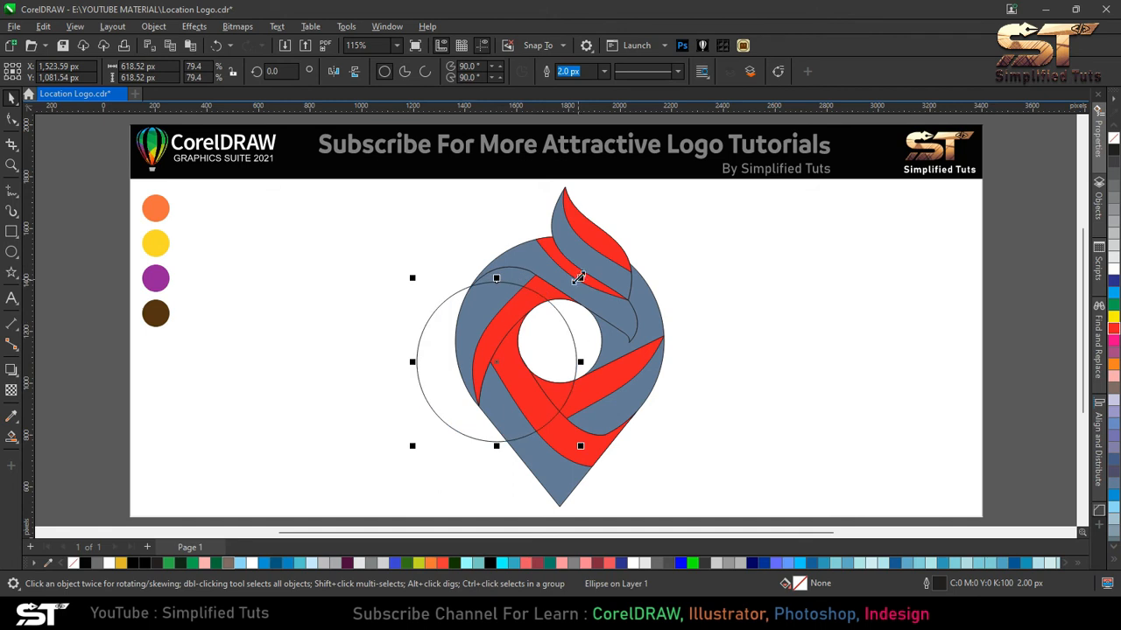
click(522, 306)
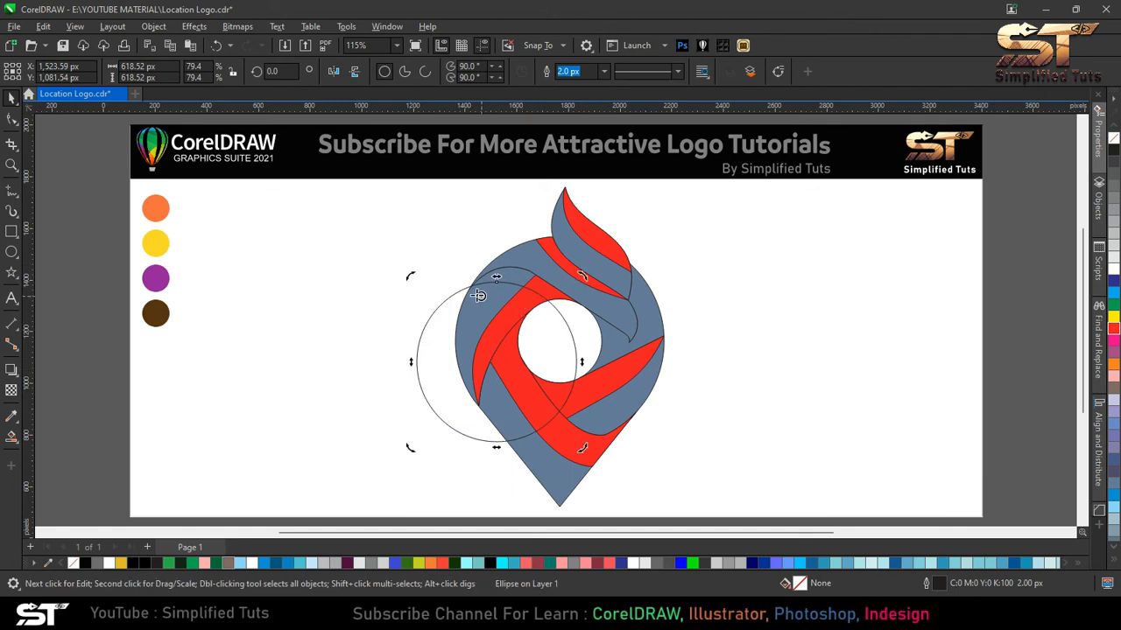
mouse_move(583, 275)
mouse_down()
mouse_move(588, 260)
mouse_move(580, 273)
mouse_up()
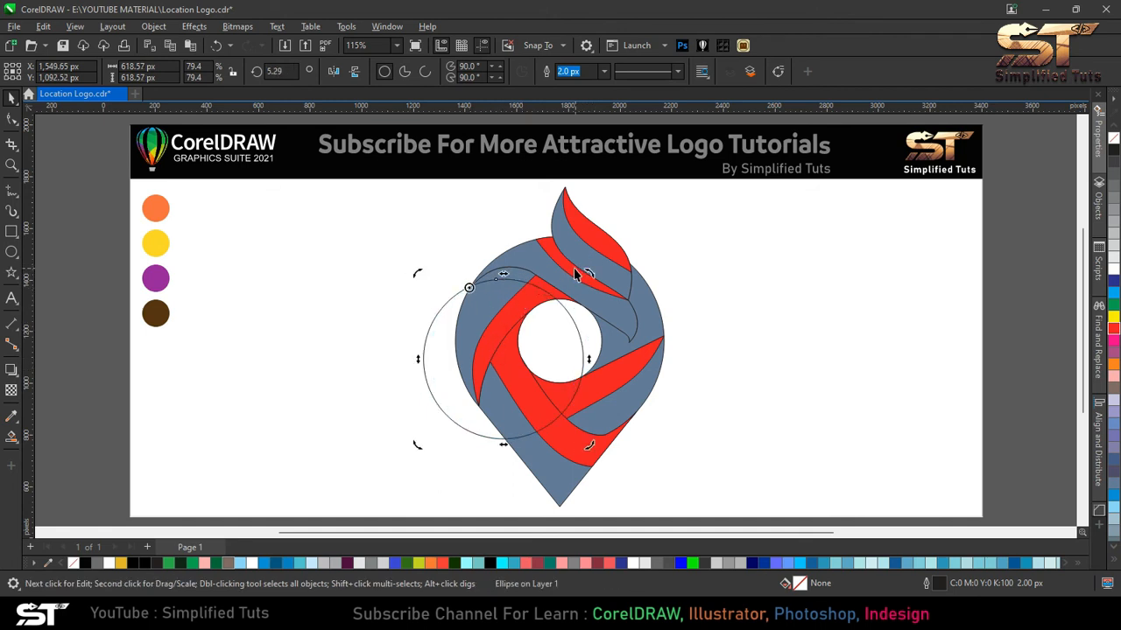
scroll(517, 274, up, 3)
scroll(451, 291, up, 3)
click(341, 320)
drag(341, 320, 359, 319)
Step: Smart Fill the two regions between the circle and the upper band's lower edge and delete the circle
click(12, 436)
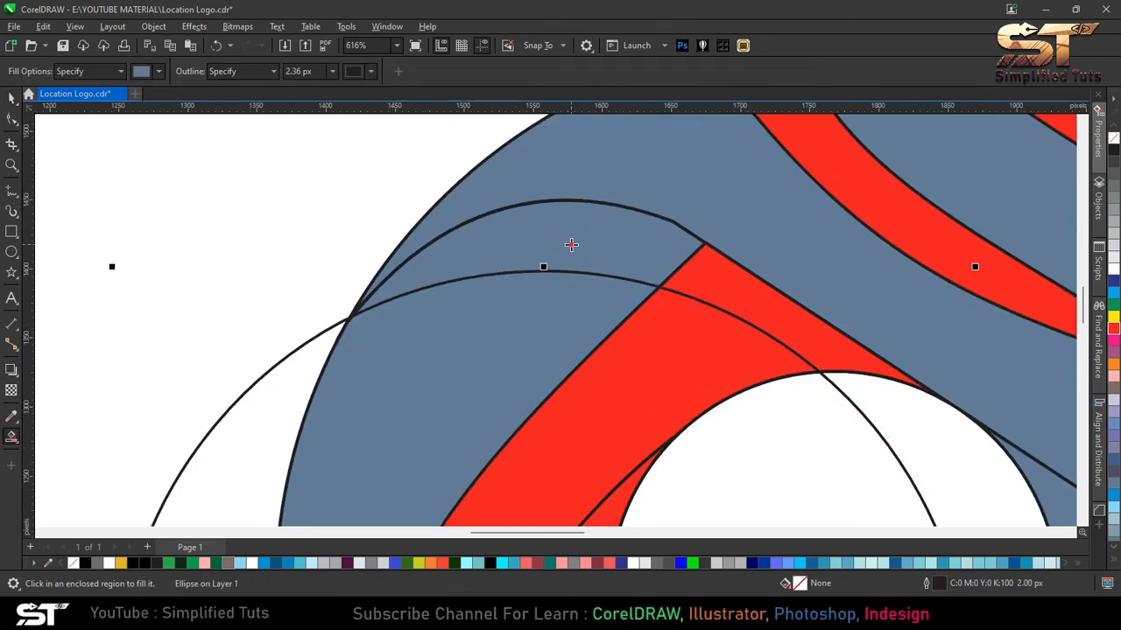
click(571, 244)
click(708, 251)
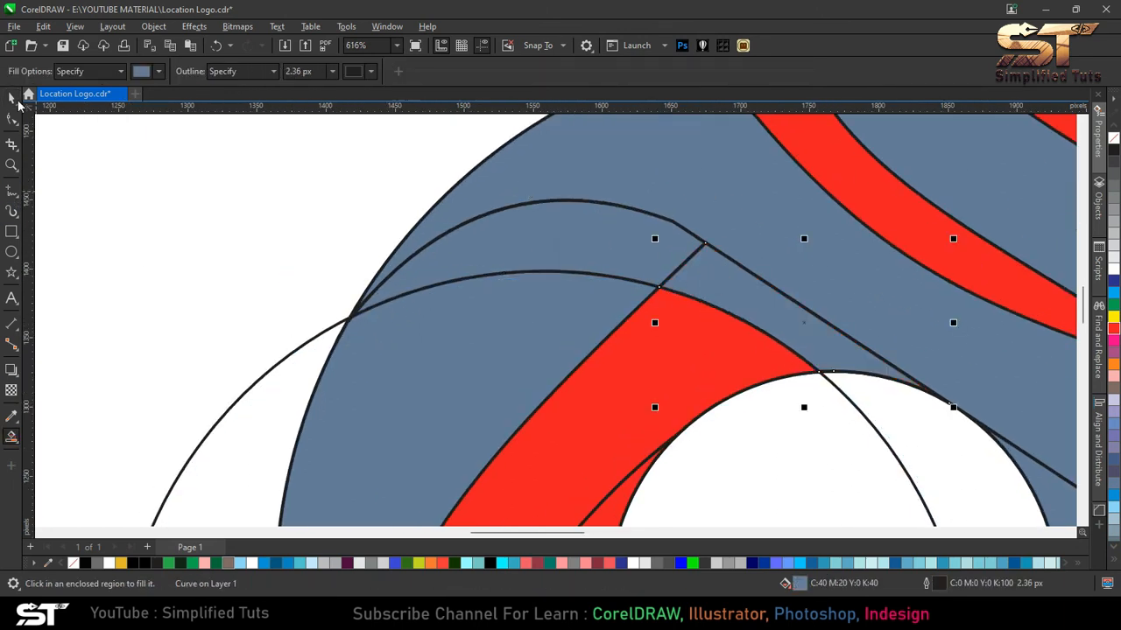
click(577, 239)
key(Escape)
click(11, 99)
click(250, 385)
key(Delete)
drag(611, 244, 365, 209)
key(ctrl+z)
key(Delete)
drag(552, 240, 383, 202)
key(ctrl+z)
shift+click(737, 284)
click(428, 73)
key(ctrl+z)
Step: Weld the two filled pieces beneath the upper band into one strip and colour it pink
click(636, 241)
shift+click(727, 278)
click(409, 73)
drag(618, 251, 318, 270)
key(ctrl+z)
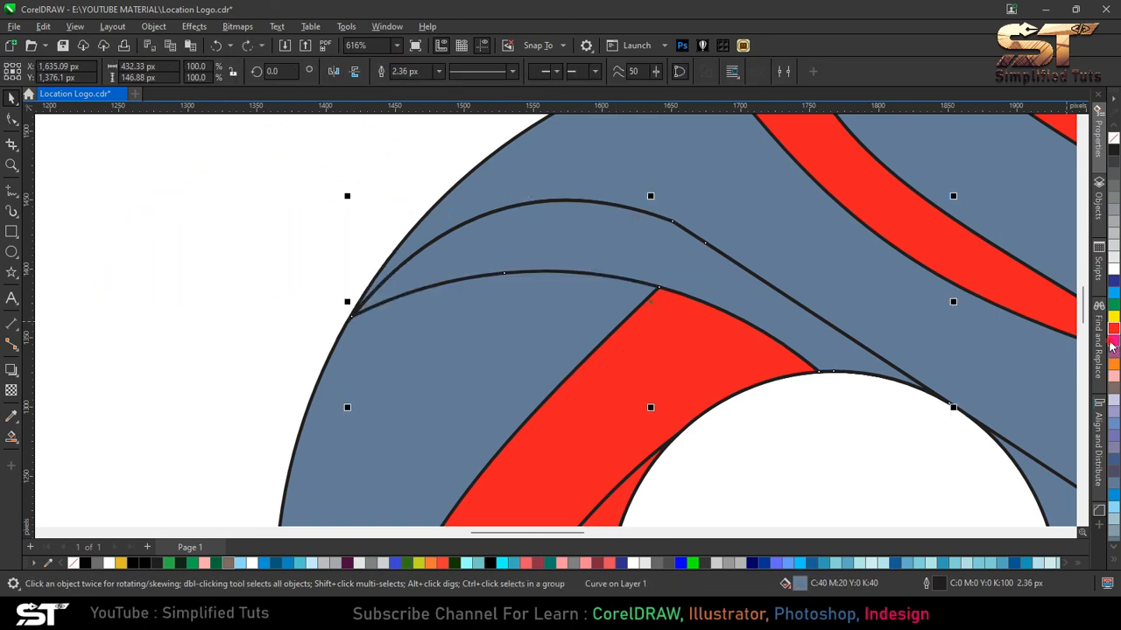
click(1110, 341)
key(Escape)
scroll(457, 280, down, 7)
click(427, 280)
key(Escape)
key(F4)
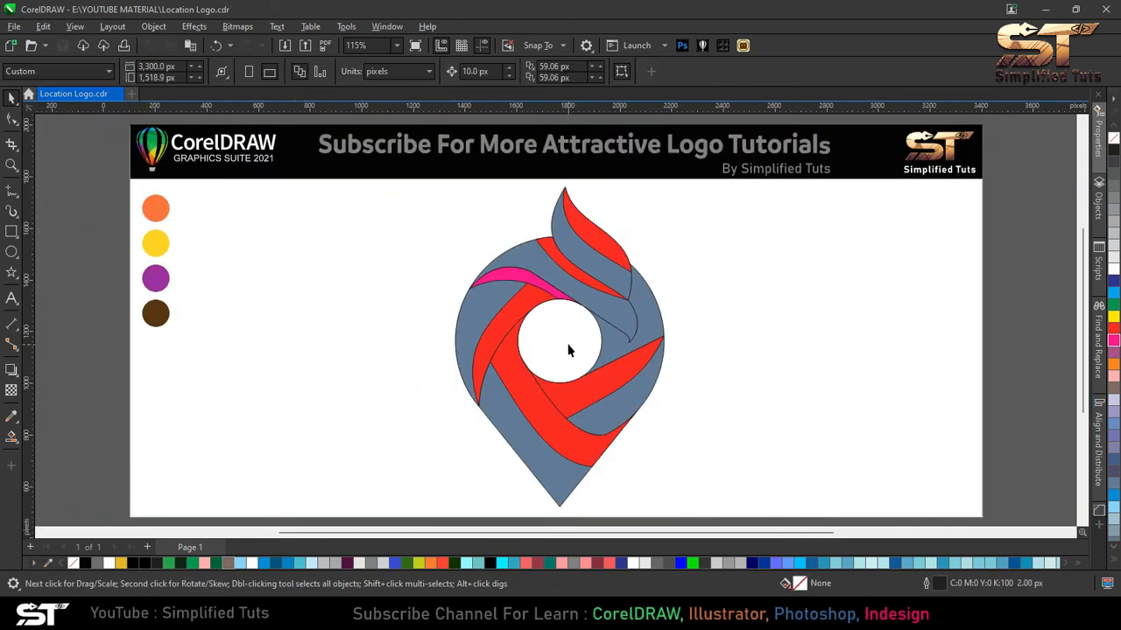
click(650, 314)
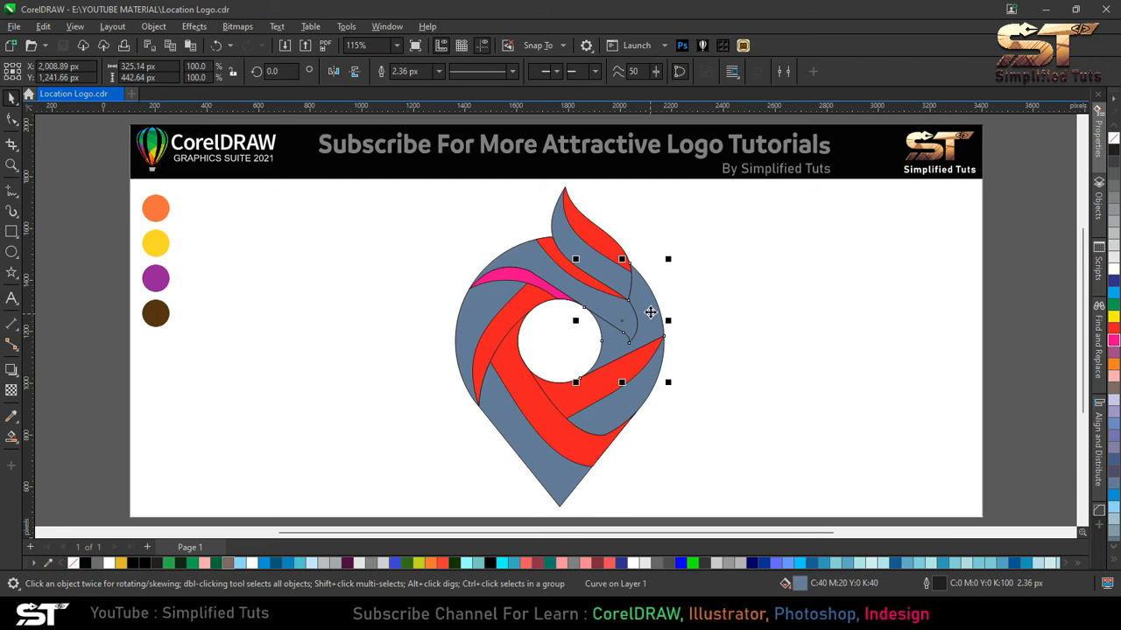
key(Escape)
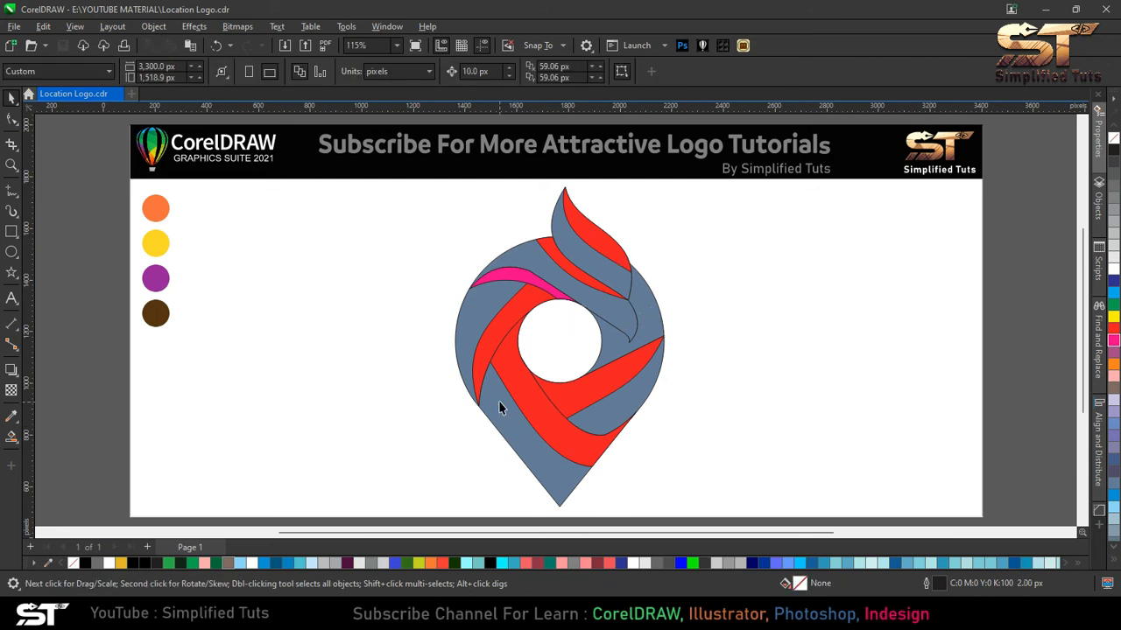
Step: Draw a three-segment path from below the pin's left edge up through the lower body's upper left end into the centre hole
click(12, 191)
click(483, 457)
double_click(481, 404)
double_click(495, 367)
click(564, 334)
Step: Curve the path beside the left red strip and delete its two middle nodes to leave one smooth arc
key(F10)
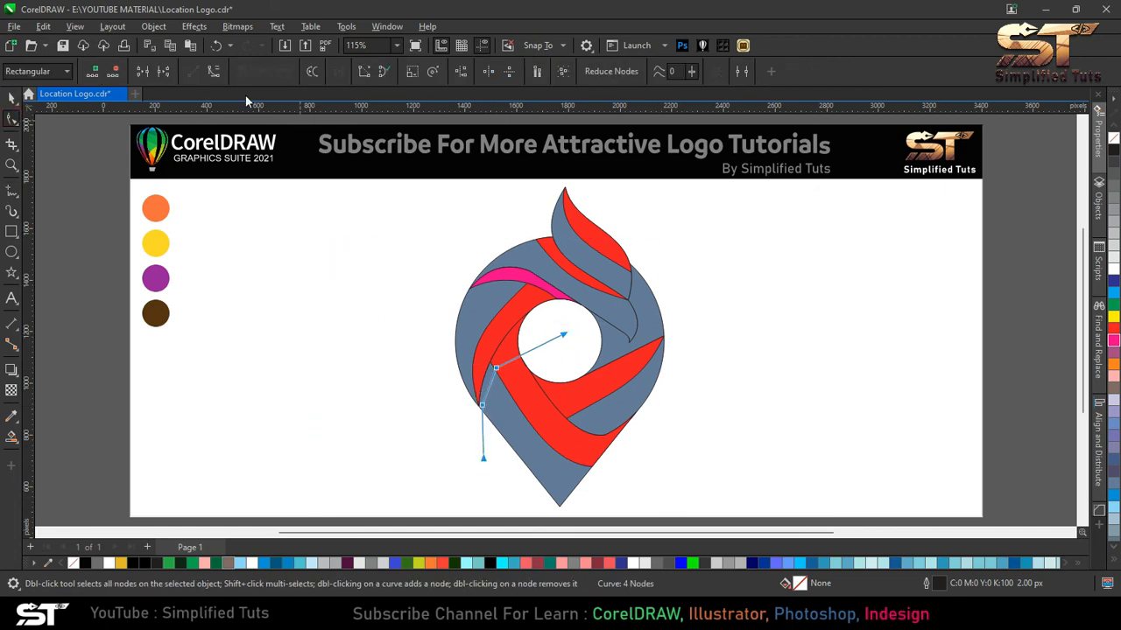
click(412, 367)
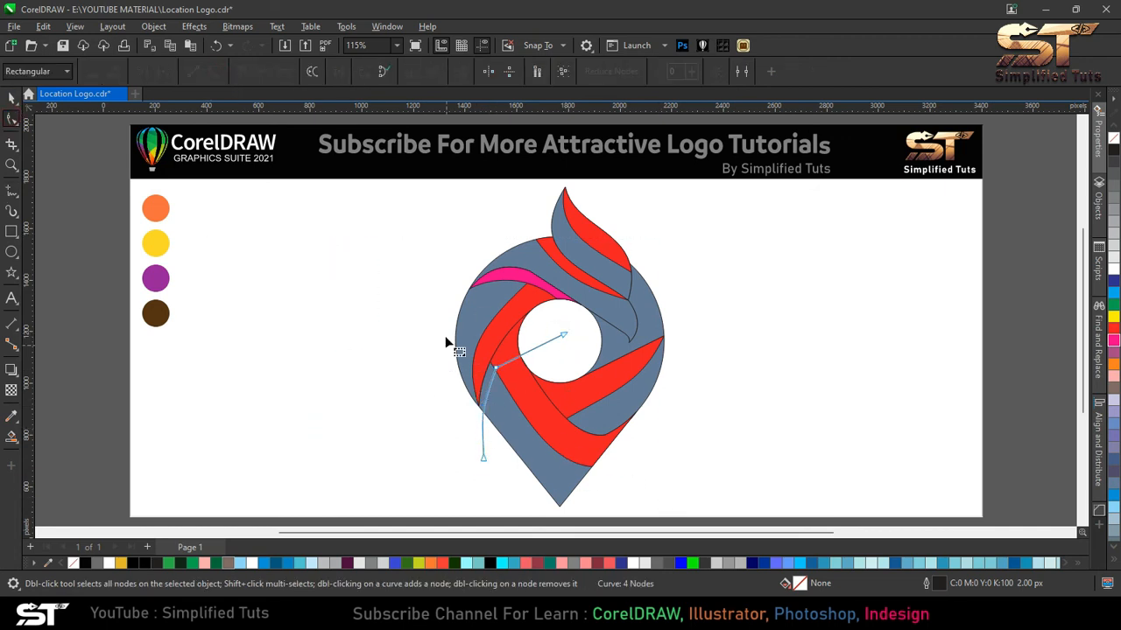
click(492, 368)
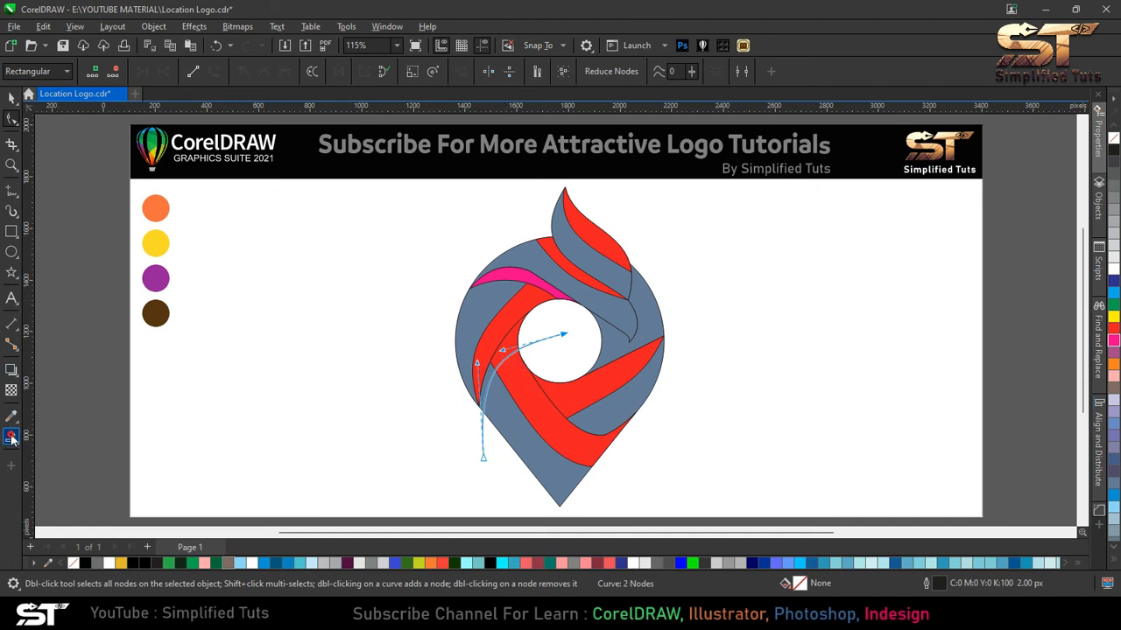
Step: Smart Fill the two regions between the arc and the left ring section's inner edge and delete the arc
click(12, 437)
click(510, 340)
click(484, 386)
click(11, 99)
click(541, 341)
key(Delete)
Step: Weld the two filled pieces beside the left red strip into one strip and colour it pink
click(505, 353)
shift+click(484, 395)
click(426, 72)
click(1113, 340)
click(689, 418)
Step: Draw a three-segment path from the centre hole through the lower right ring section to outside the pin's lower right edge
click(8, 192)
drag(542, 360, 607, 432)
click(608, 432)
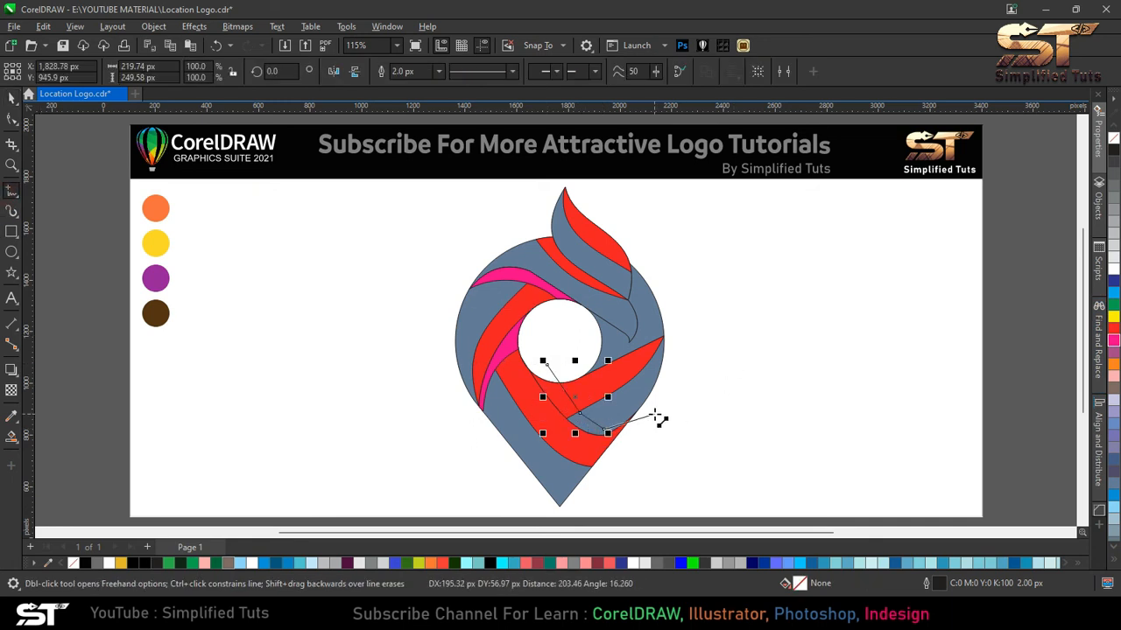
click(663, 400)
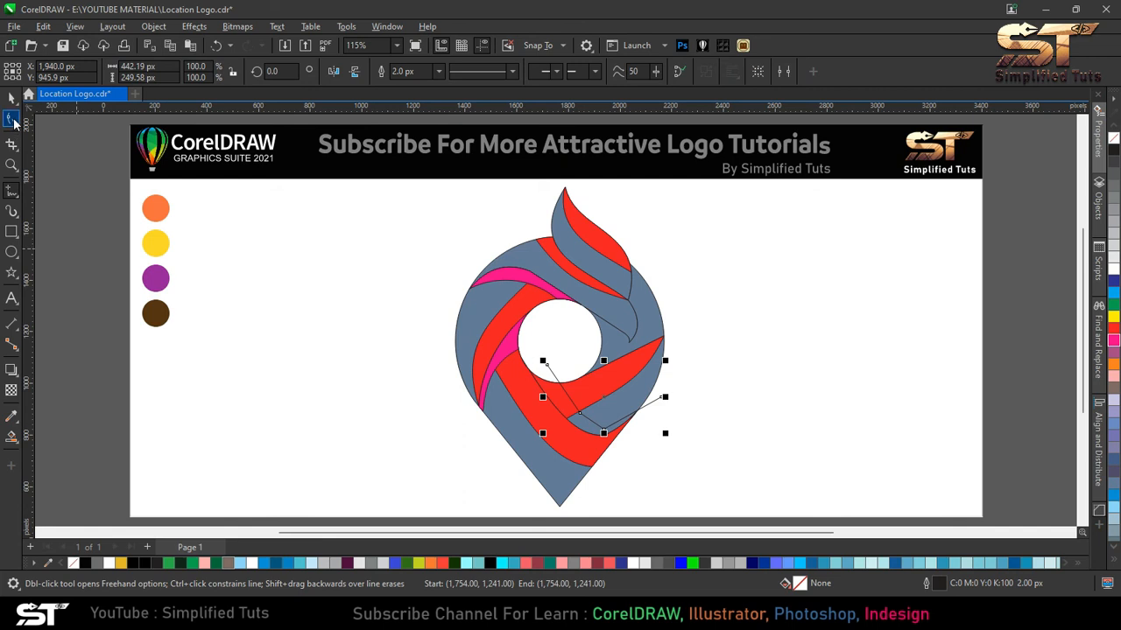
Step: Curve the lower right section's path, delete its middle nodes and adjust its outer end to form one smooth arc
key(F10)
drag(626, 473, 560, 453)
key(Delete)
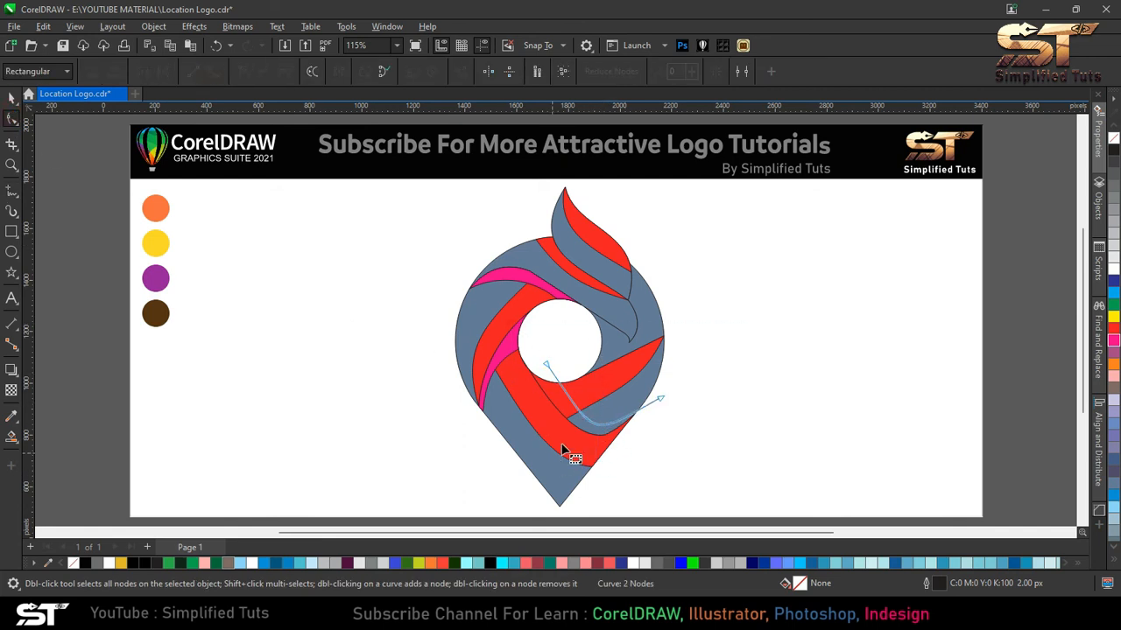
scroll(586, 431, up, 3)
drag(932, 271, 929, 282)
drag(663, 408, 544, 406)
click(11, 97)
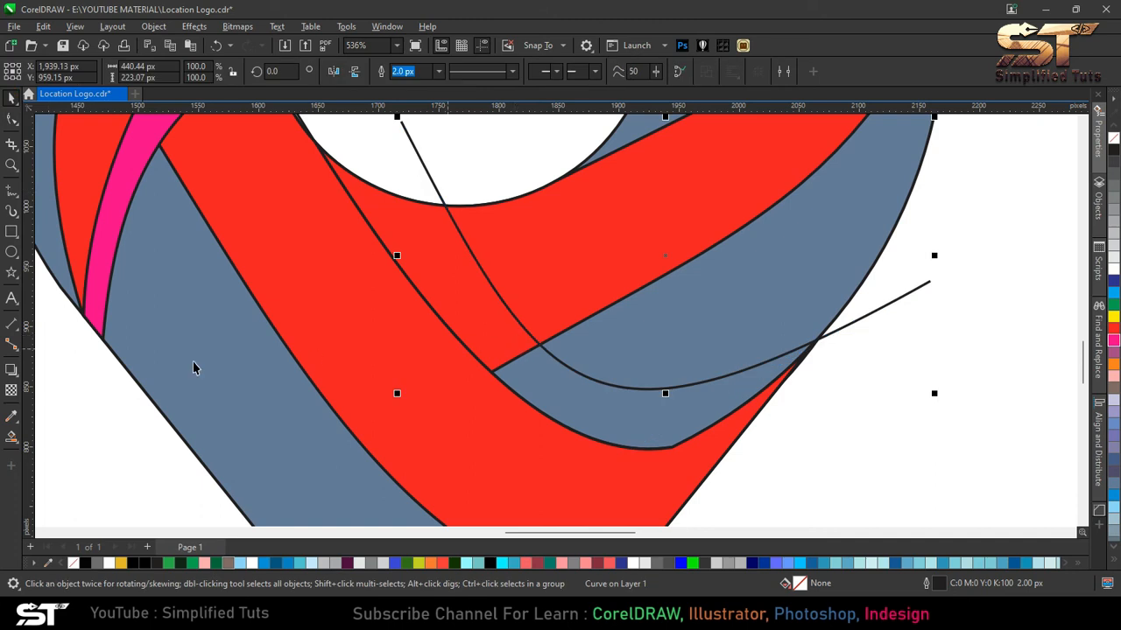
Step: Smart Fill the strip between the arc and the lower right section's lower edge and weld its two pieces together
click(11, 436)
click(463, 325)
click(11, 101)
click(477, 322)
shift+click(581, 389)
click(429, 71)
Step: Colour the welded strip along the lower right section pink and delete the arc
click(1113, 342)
click(862, 329)
click(880, 307)
key(Delete)
key(F4)
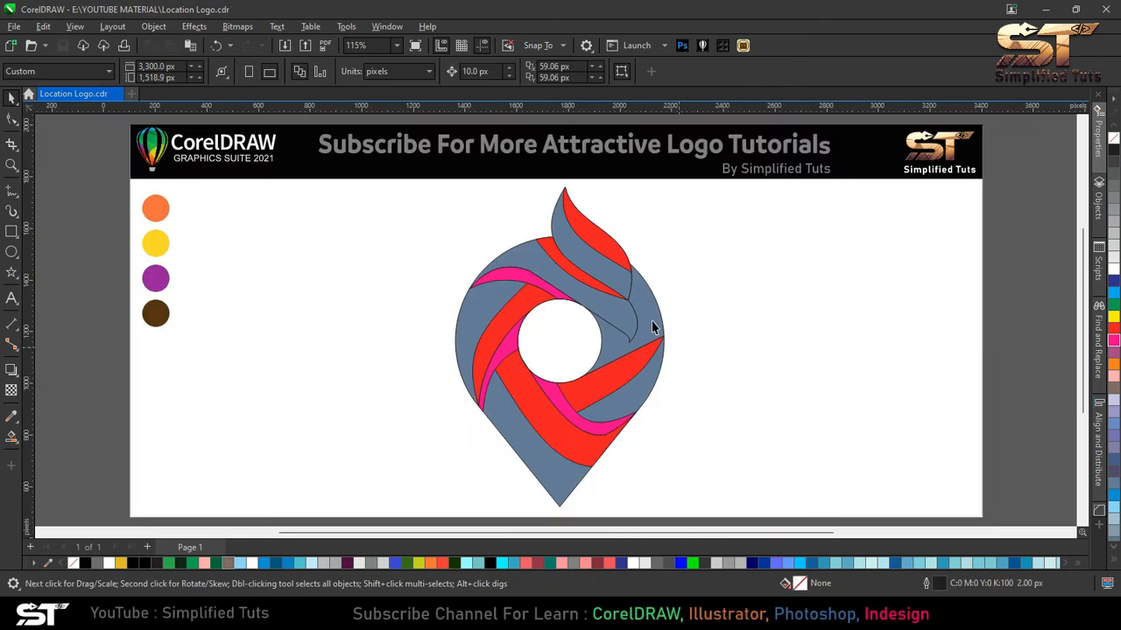
Step: Sample the brown swatch and apply it to the ring's right section behind the flame
click(11, 415)
click(156, 314)
click(646, 315)
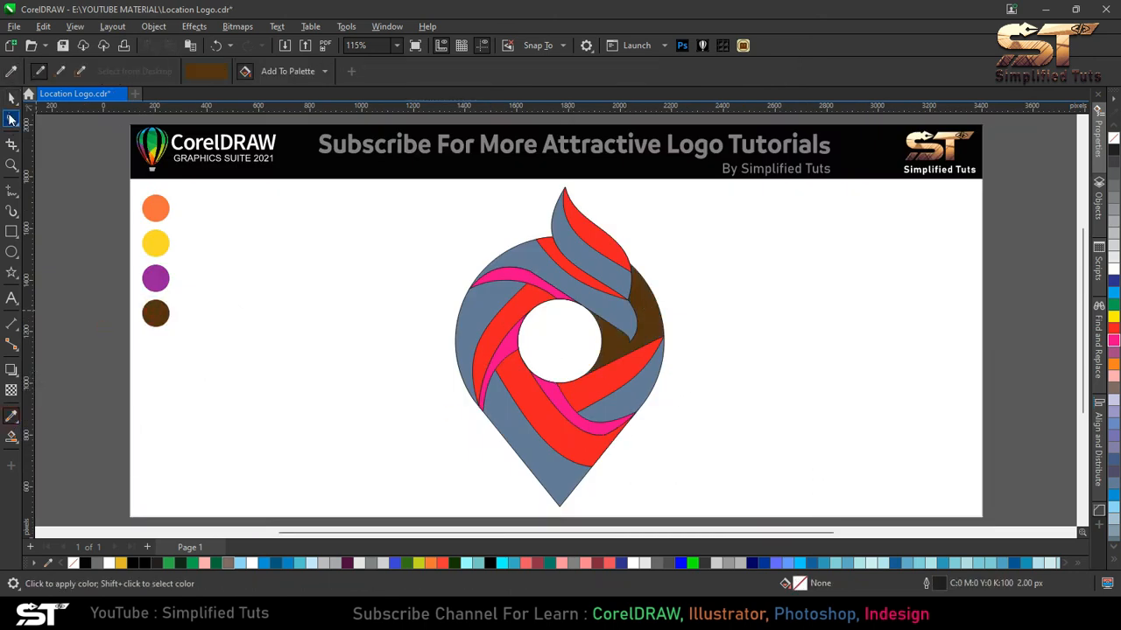
key(space)
Step: Apply a linear fountain fill along the flame's blue-grey shape and colour its lower end with the orange swatch
click(592, 254)
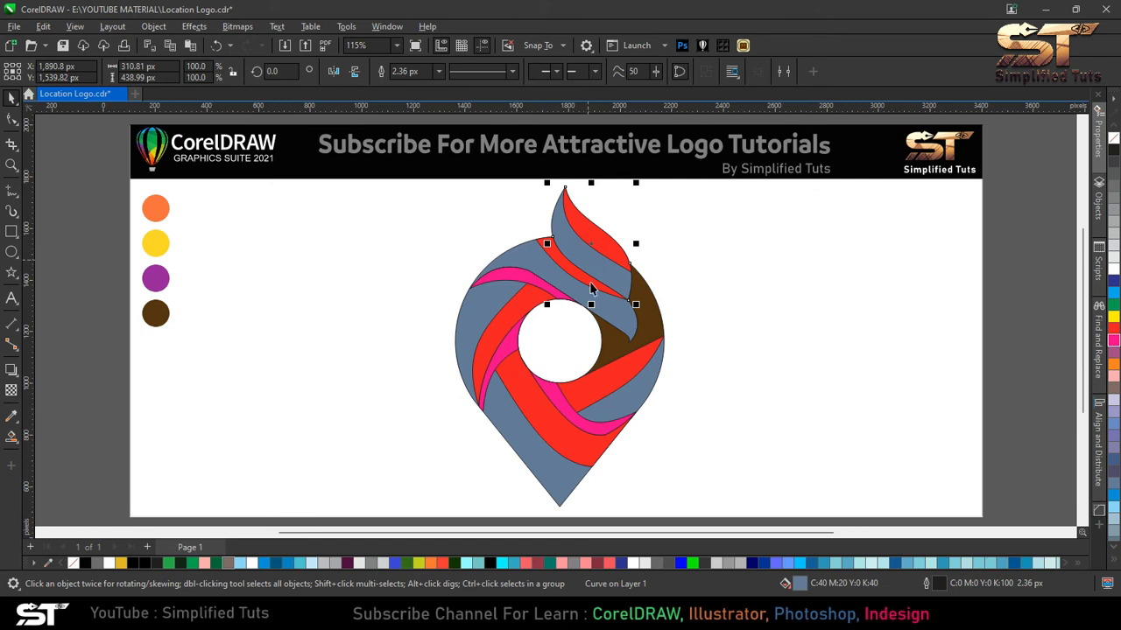
click(17, 443)
click(66, 437)
click(54, 71)
drag(551, 244, 568, 188)
drag(631, 244, 627, 305)
click(652, 291)
click(767, 497)
click(158, 215)
Step: Colour the upper node of the flame's gradient with the yellow swatch
click(567, 187)
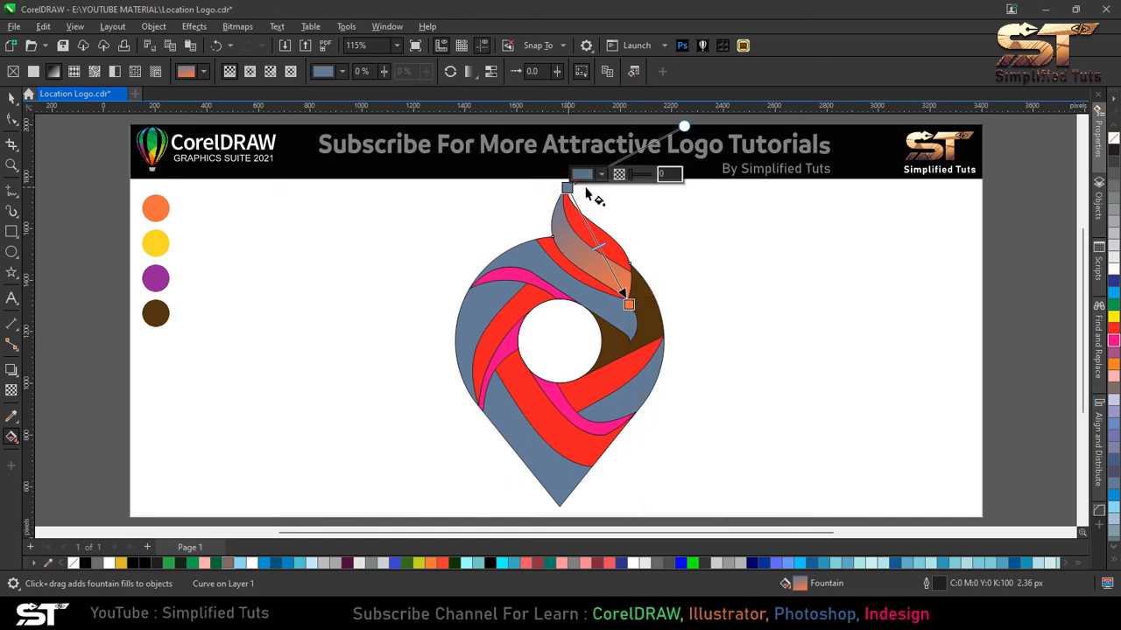
click(582, 175)
click(705, 380)
click(163, 250)
click(577, 226)
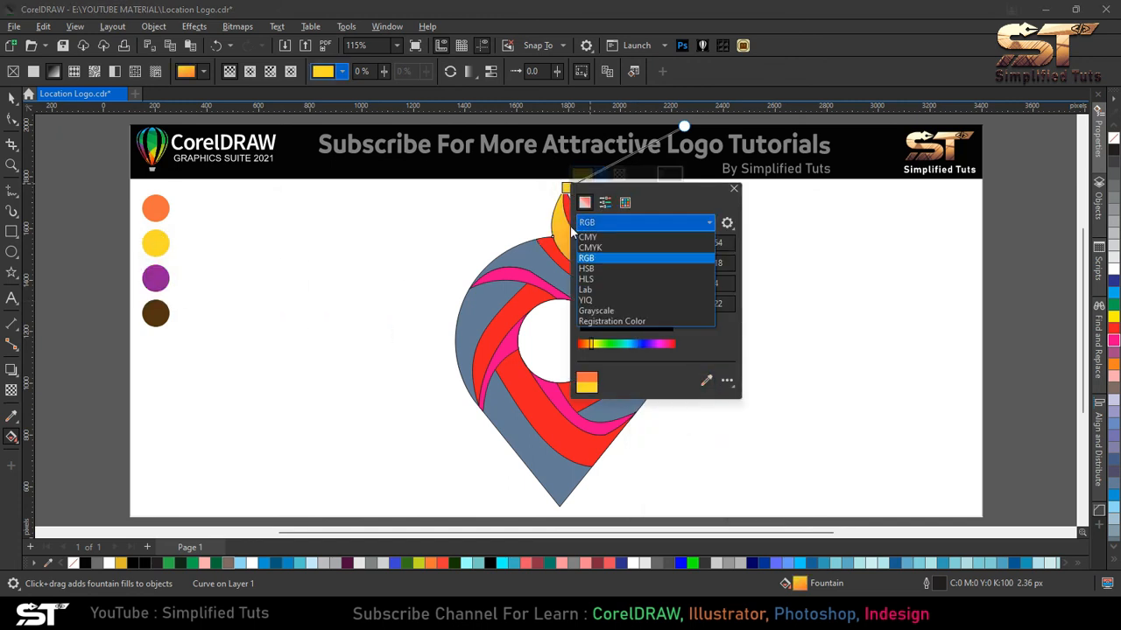
click(554, 219)
Step: Copy the flame's gradient fill onto its red highlight and apply uniform transparency in Screen merge mode
key(space)
drag(589, 231, 599, 230)
click(653, 275)
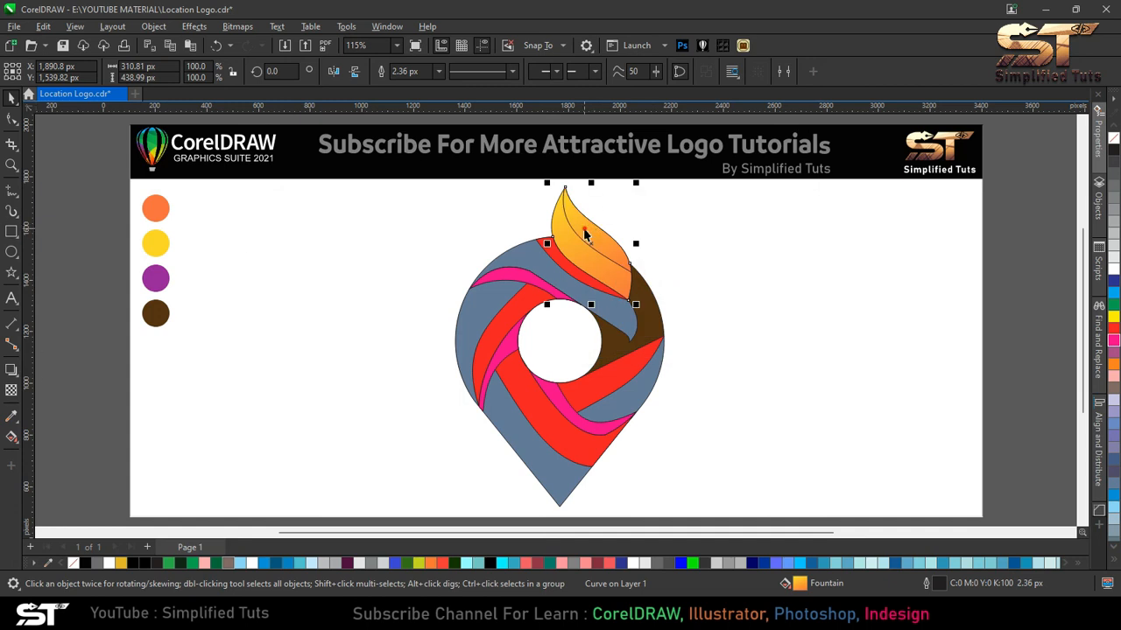
click(11, 392)
click(34, 71)
click(188, 71)
click(179, 334)
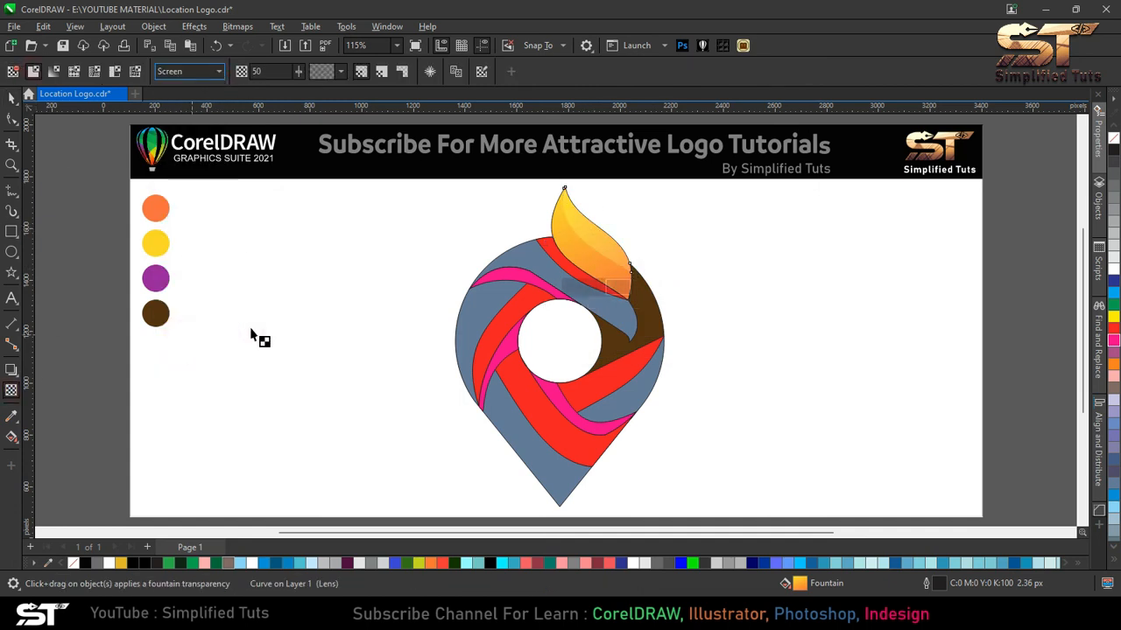
key(space)
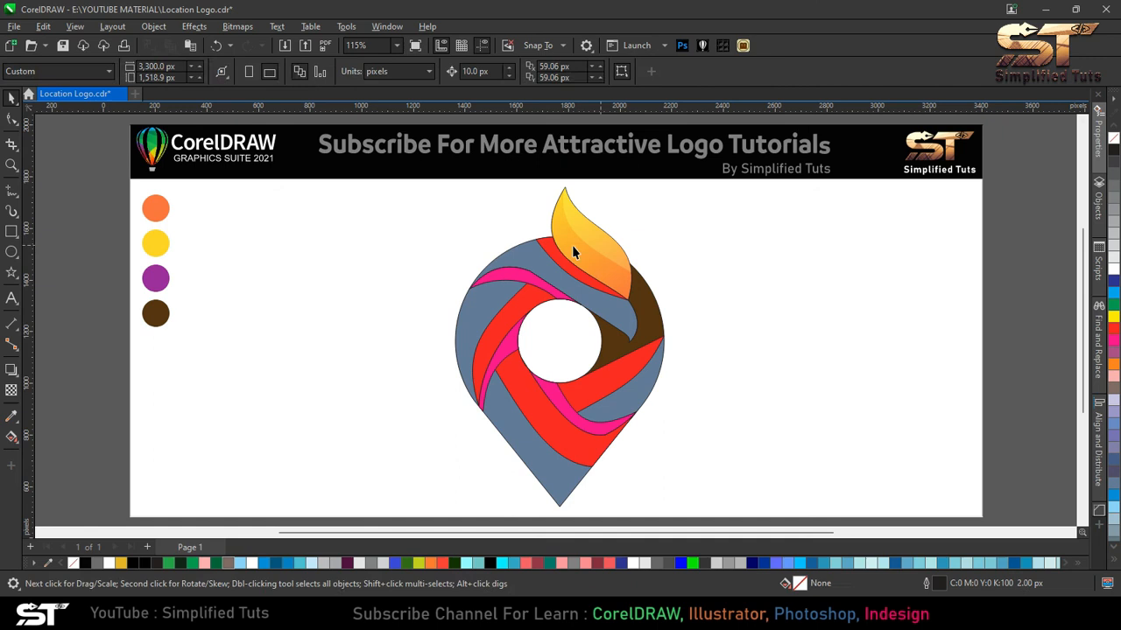
Step: Remove the outlines of the flame and its highlight and fade the highlight with a fountain transparency
click(571, 232)
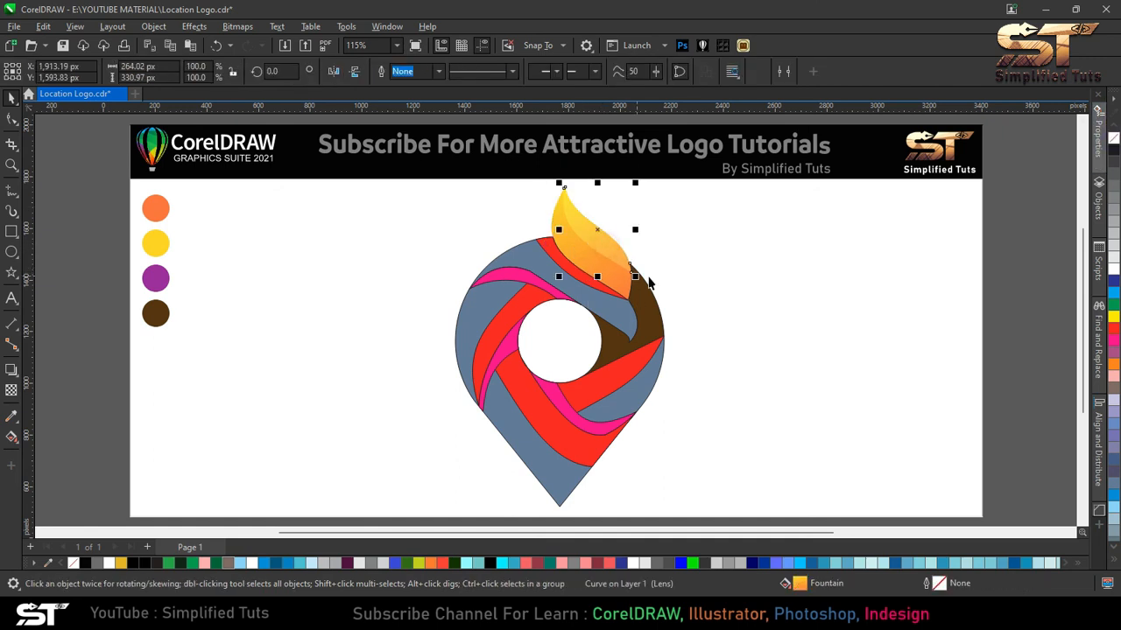
click(11, 393)
drag(617, 259, 620, 267)
key(space)
click(762, 334)
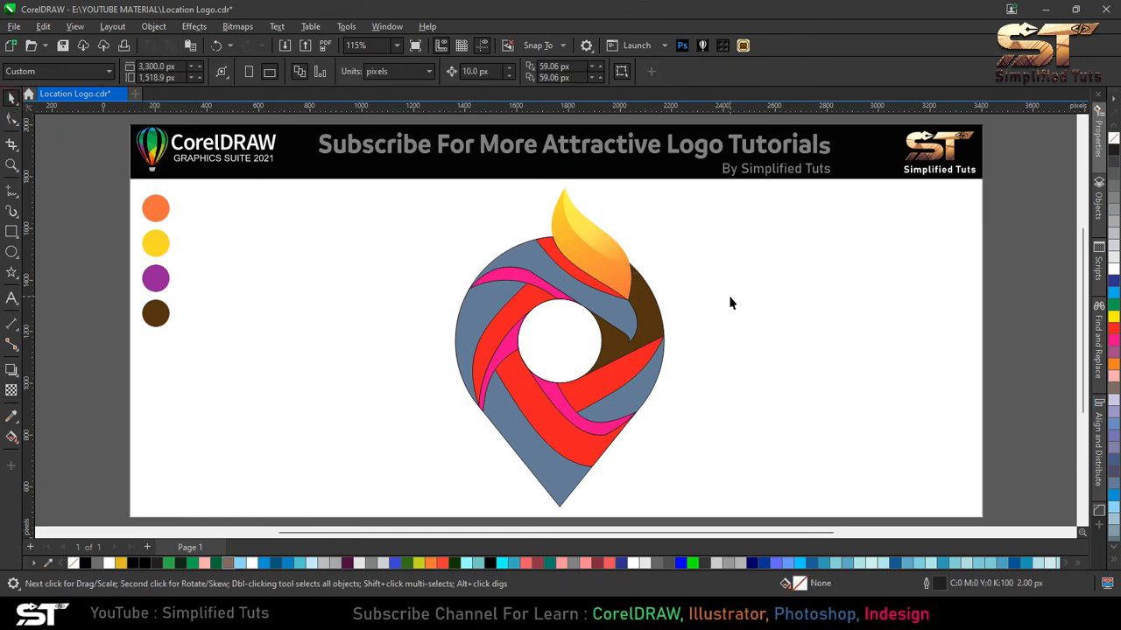
Step: Apply a linear fountain fill across the upper ring section below the flame and sample the purple swatch for its end
click(542, 266)
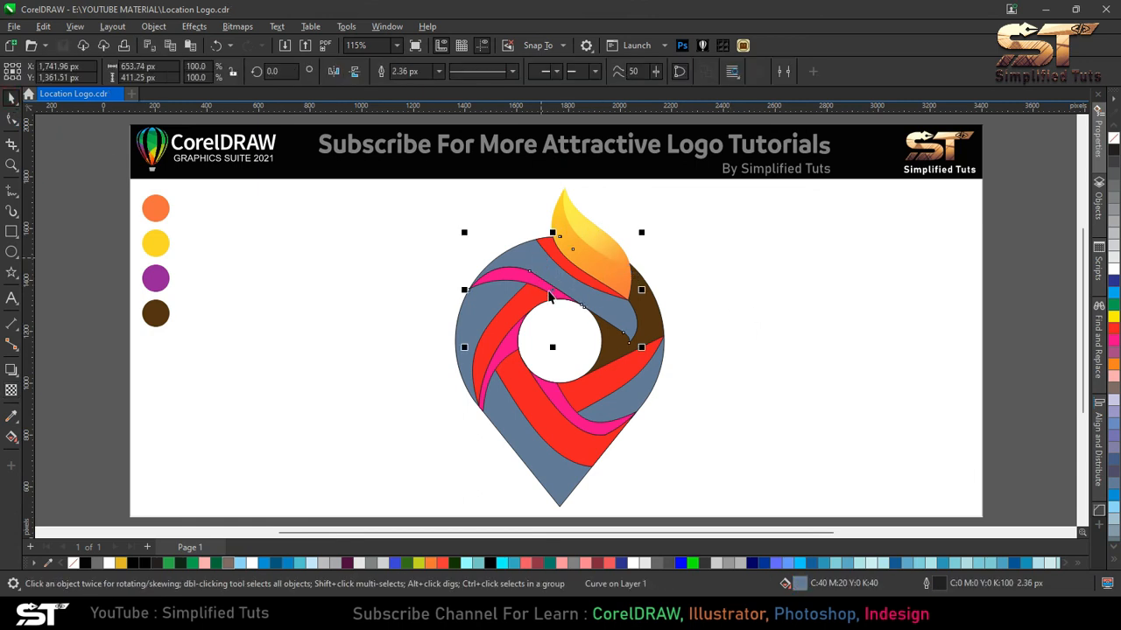
click(10, 439)
drag(469, 291, 550, 302)
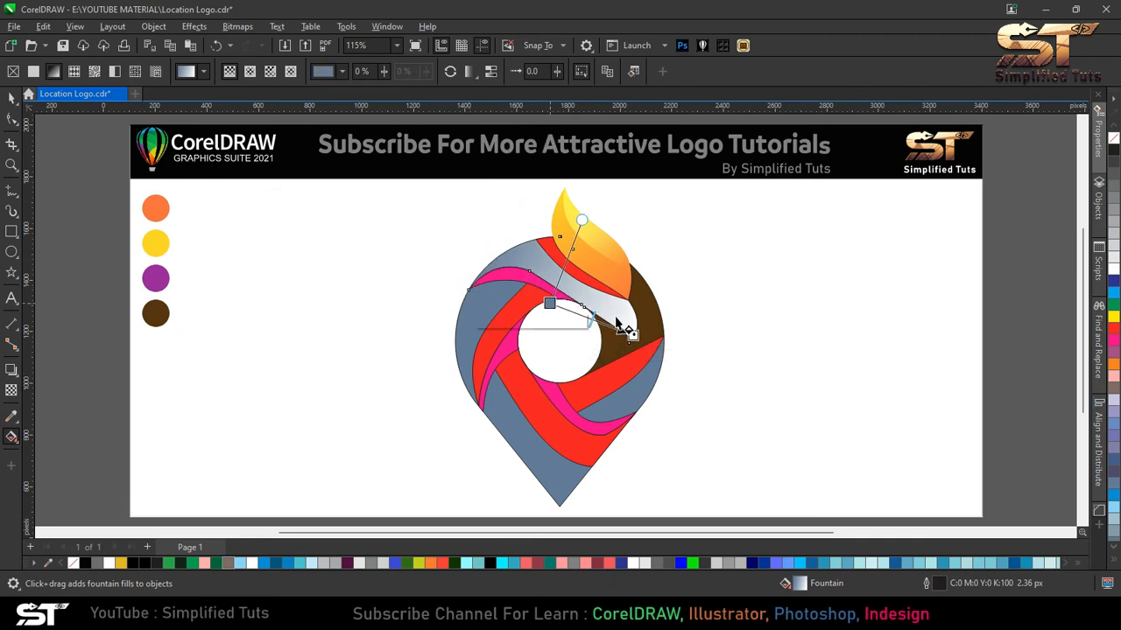
drag(633, 335, 587, 252)
click(601, 248)
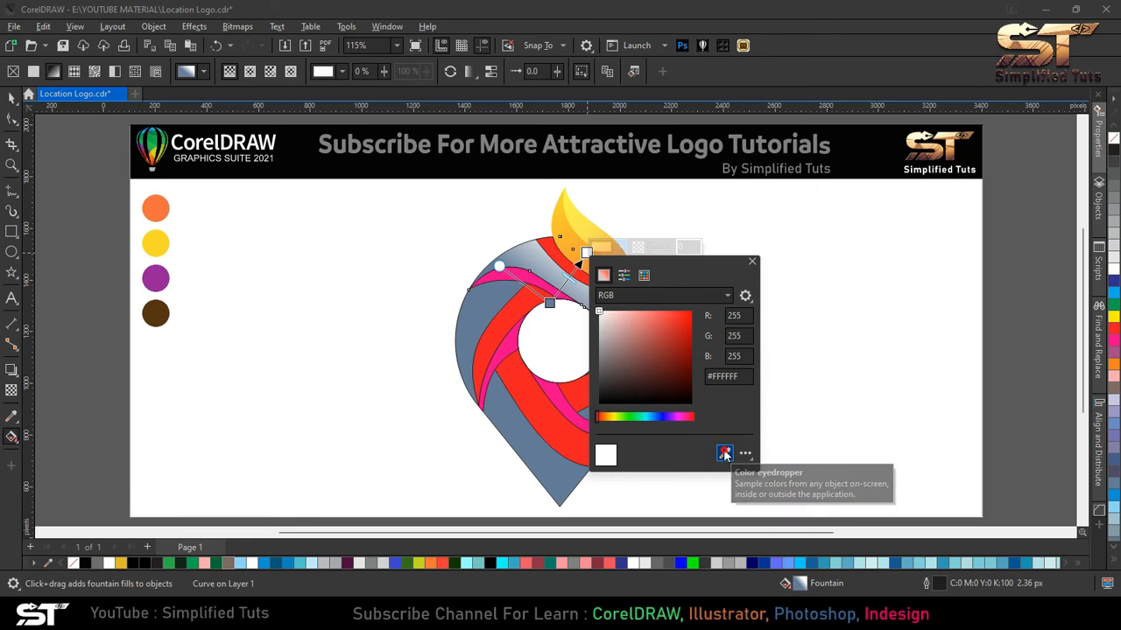
click(724, 454)
click(159, 277)
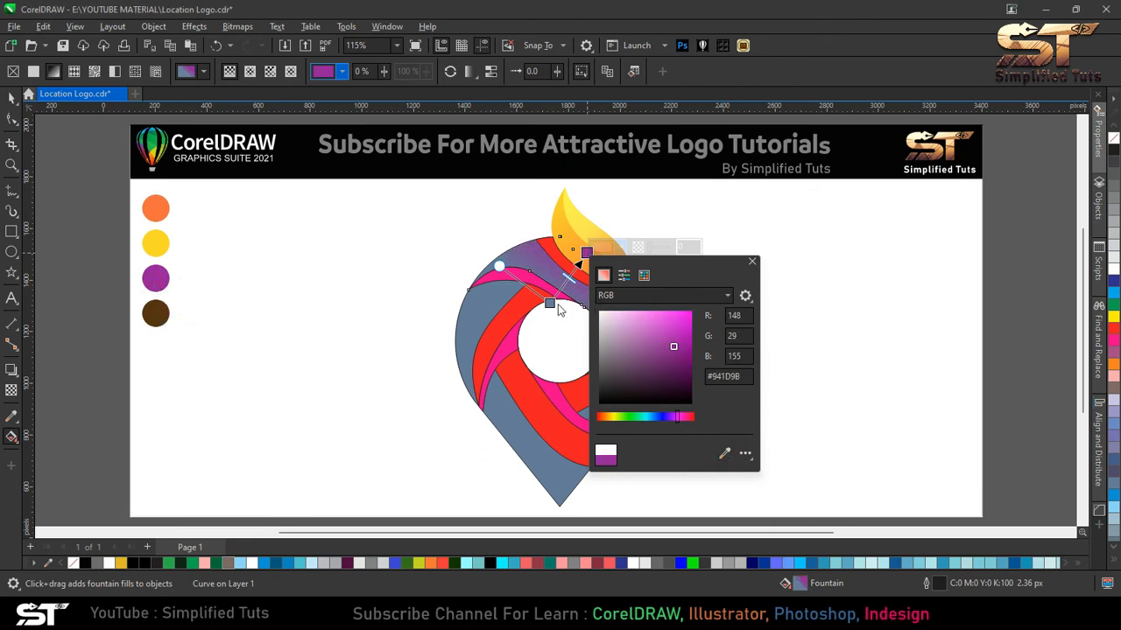
Step: Try the yellow and the orange swatch as the start colour of the upper section's gradient
click(548, 303)
click(565, 298)
click(688, 504)
click(160, 244)
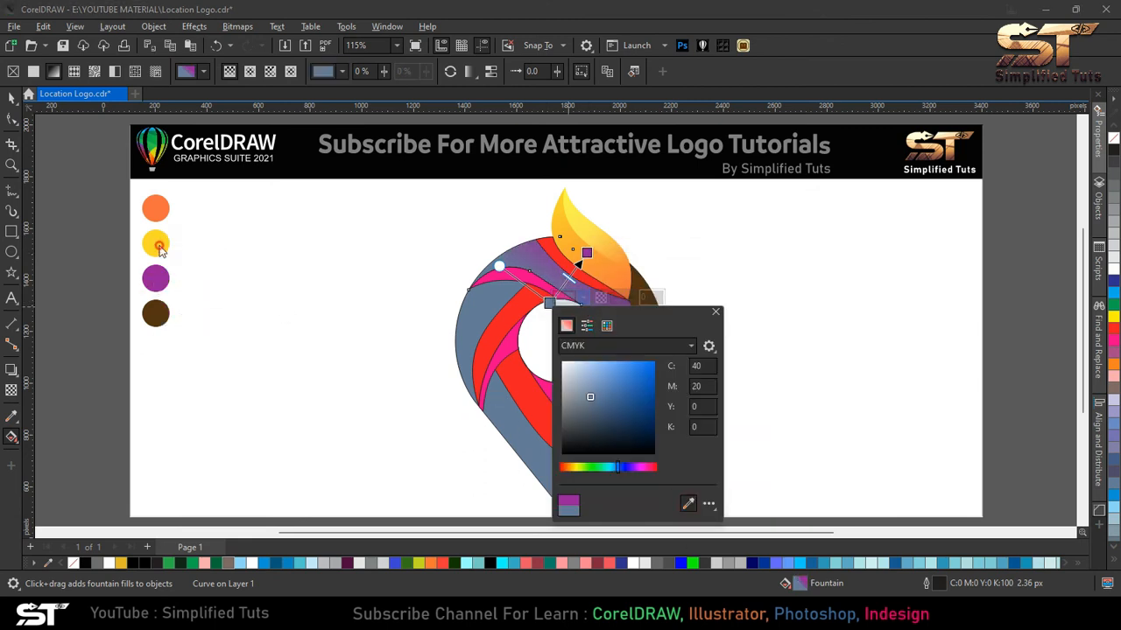
click(586, 253)
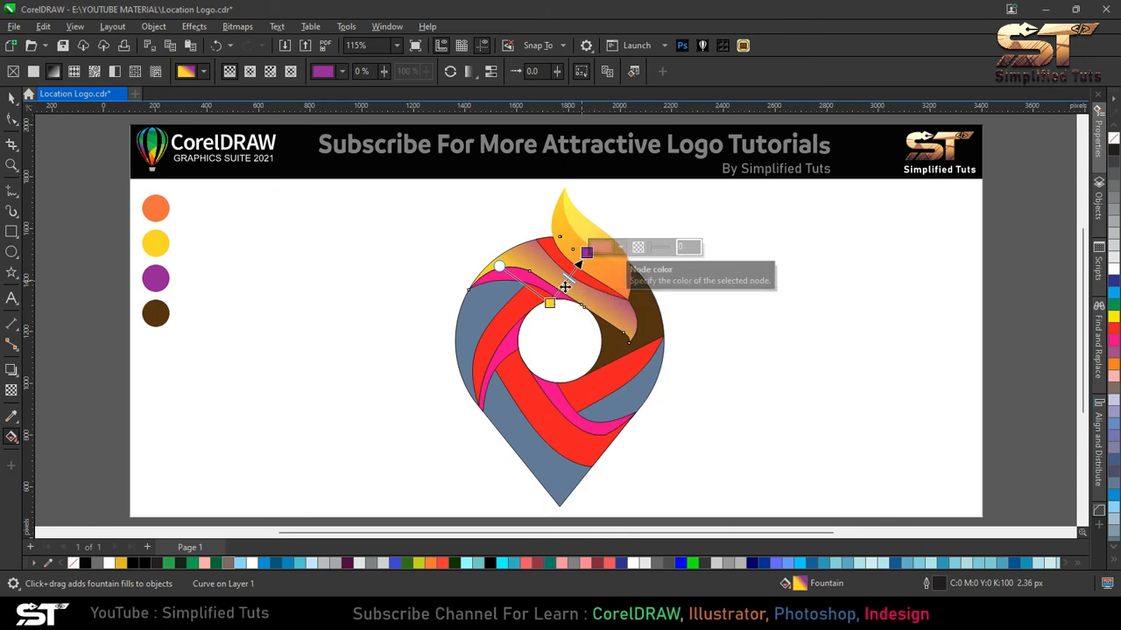
click(583, 299)
click(688, 503)
click(155, 211)
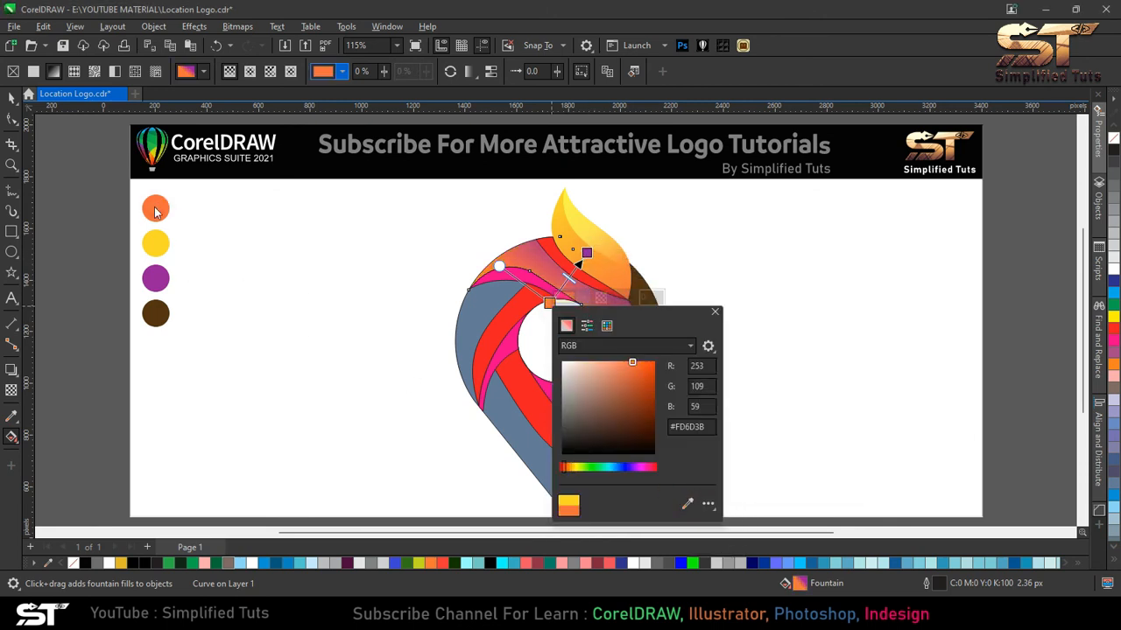
Step: Extend the upper section's gradient outward at its purple end and sample the yellow swatch for its start
drag(585, 255, 603, 227)
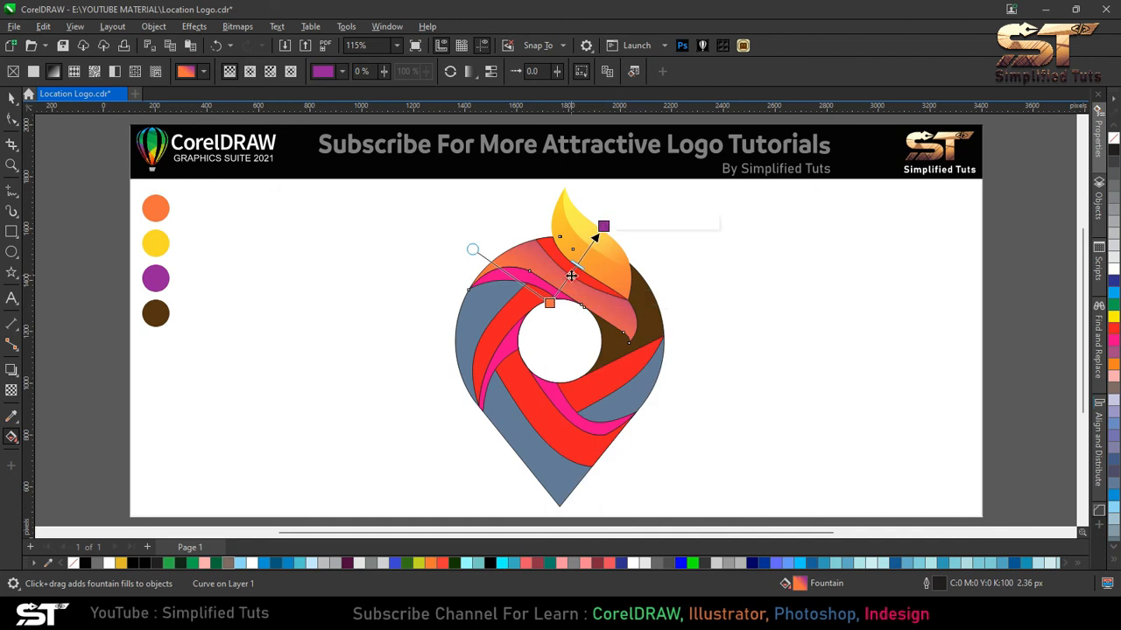
click(582, 298)
click(687, 503)
click(155, 242)
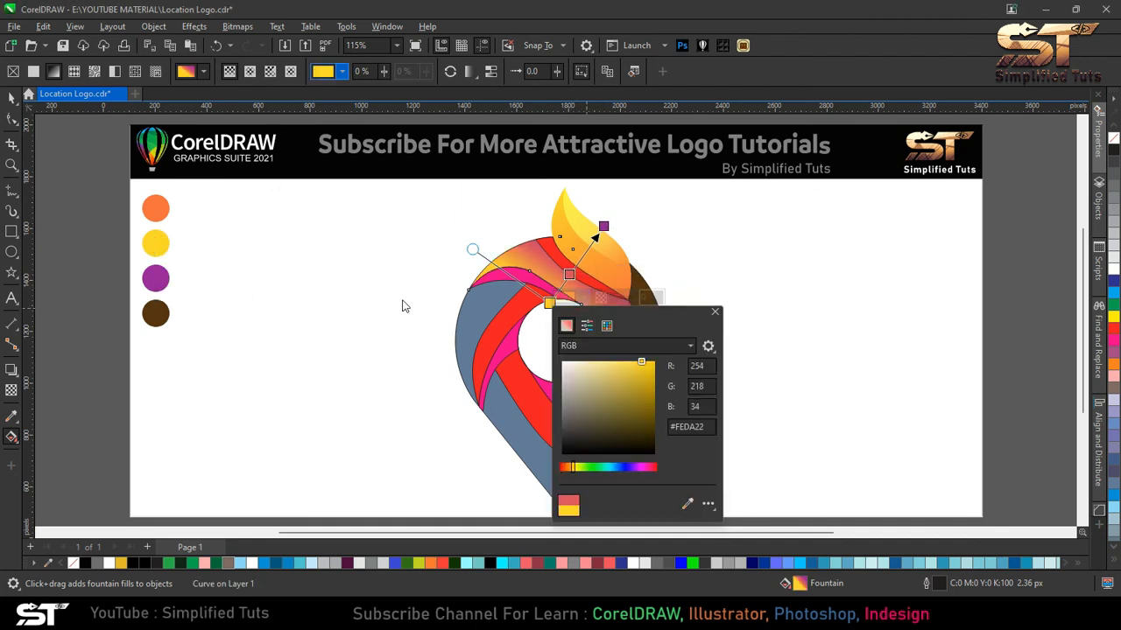
Step: Add an orange middle node to the upper section's gradient and reposition its purple and yellow end nodes
double_click(570, 274)
click(602, 268)
click(708, 477)
click(155, 209)
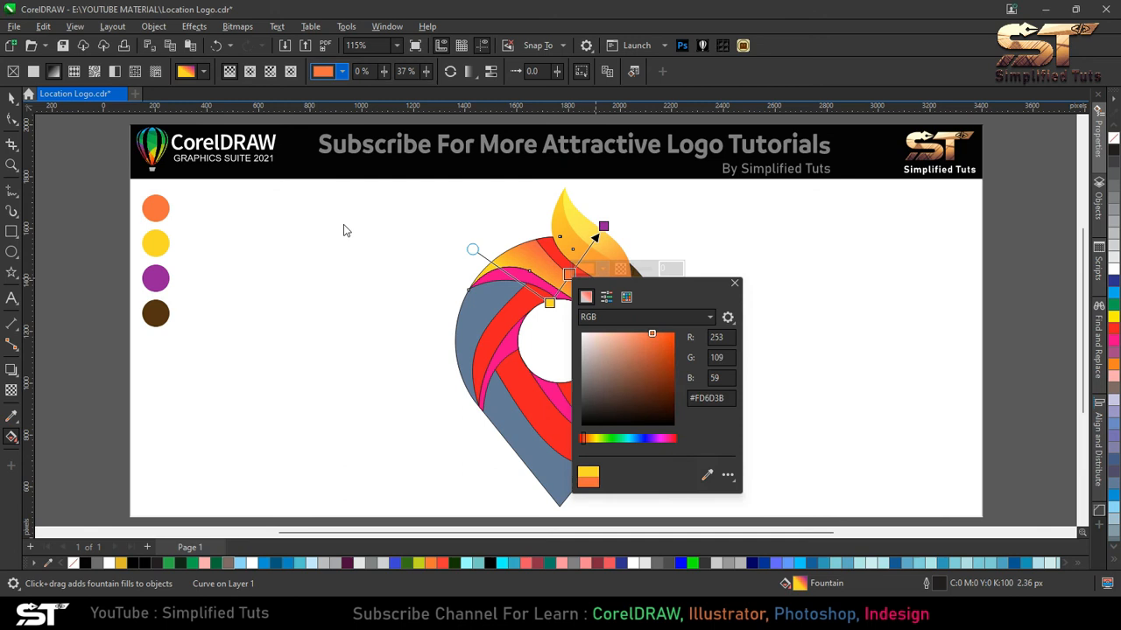
drag(603, 227, 582, 242)
click(550, 300)
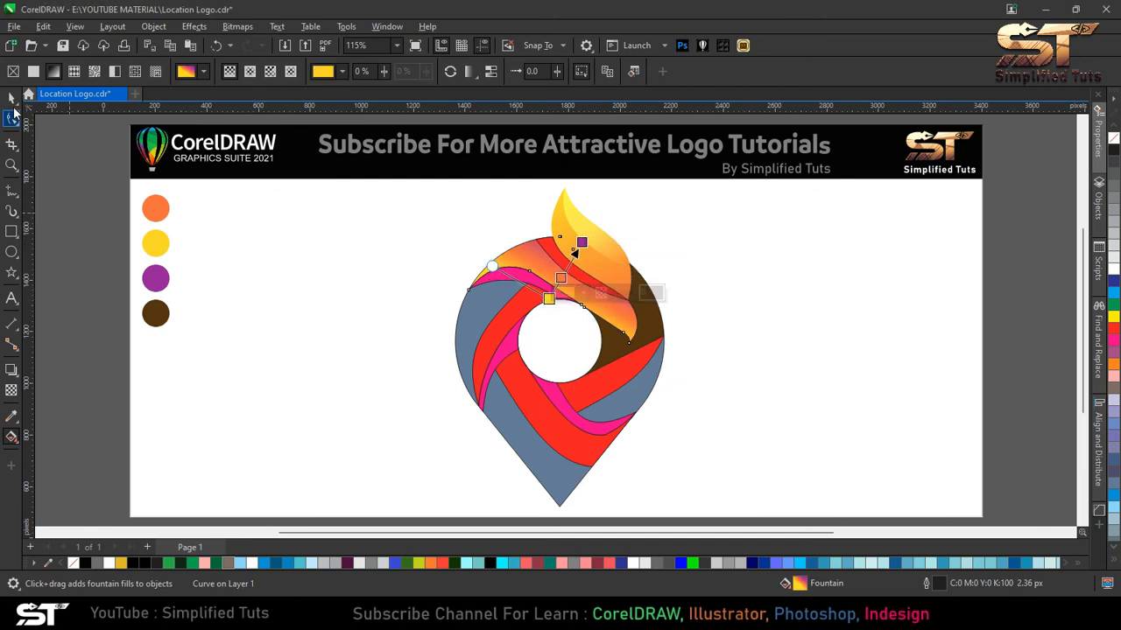
key(space)
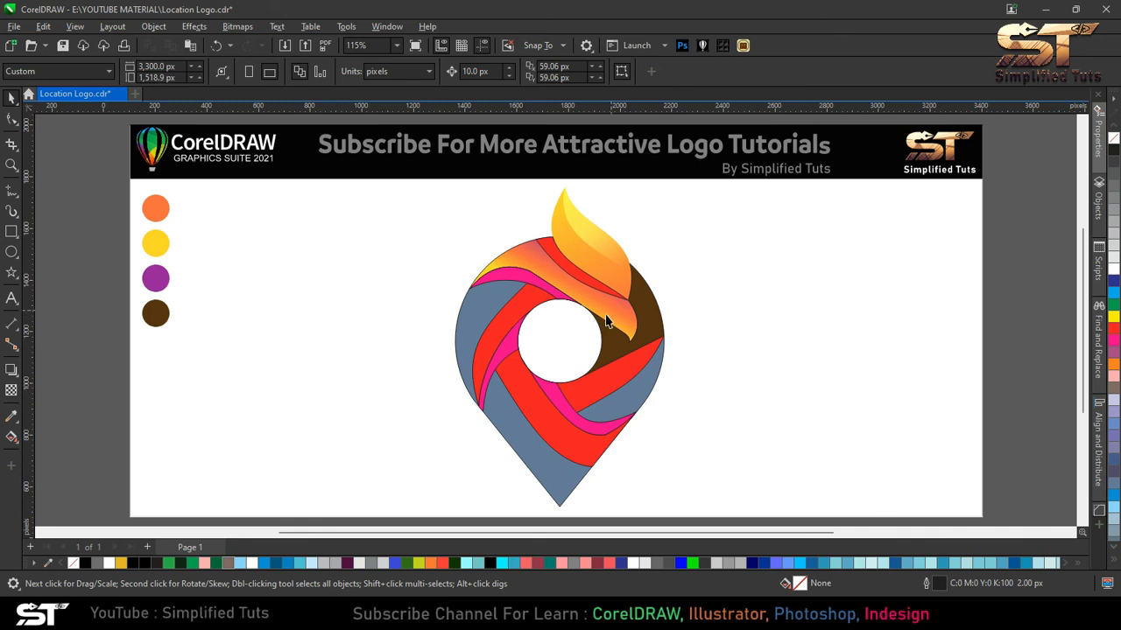
Step: Copy the upper ring section's gradient fill onto the blue-grey left ring section
click(471, 326)
click(615, 319)
drag(619, 313, 479, 322)
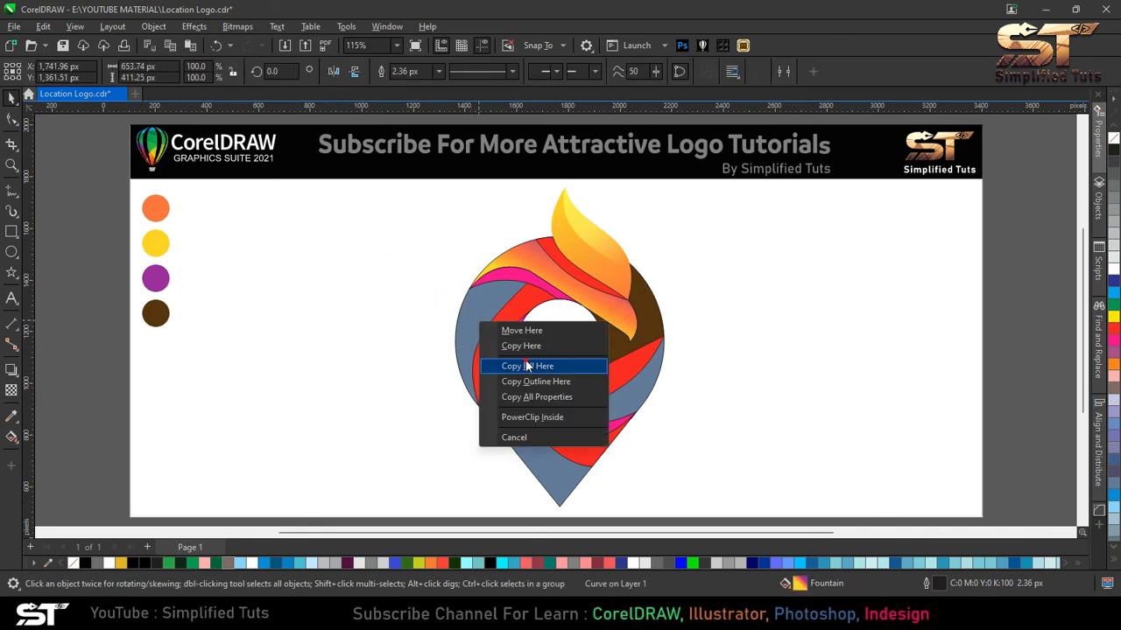
click(528, 366)
Step: Try to align the gradient nodes along the left section while the upper section is selected
click(11, 435)
drag(548, 300, 473, 402)
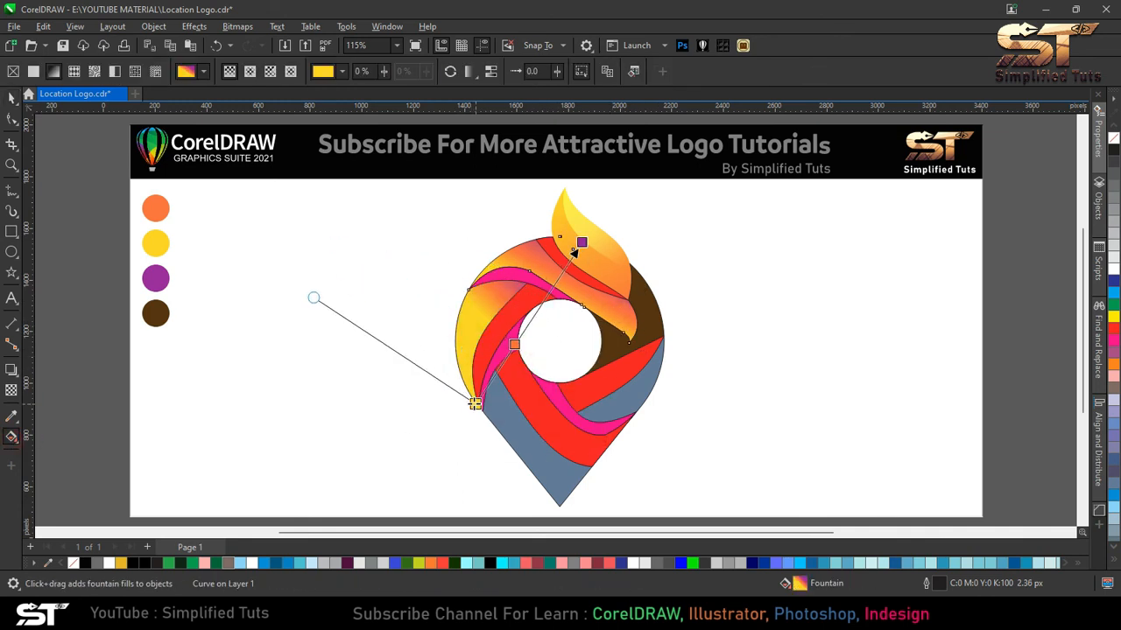
drag(581, 242, 495, 261)
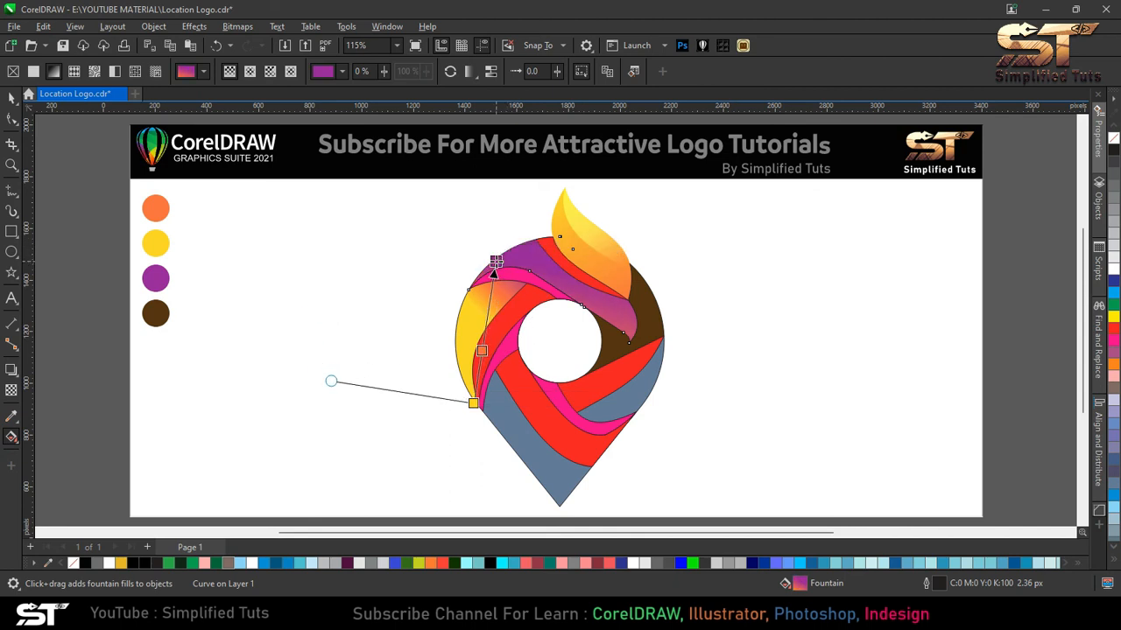
drag(483, 351, 484, 335)
mouse_move(474, 403)
mouse_down()
mouse_move(458, 380)
mouse_move(475, 401)
mouse_up()
drag(485, 333, 485, 335)
drag(335, 381, 341, 376)
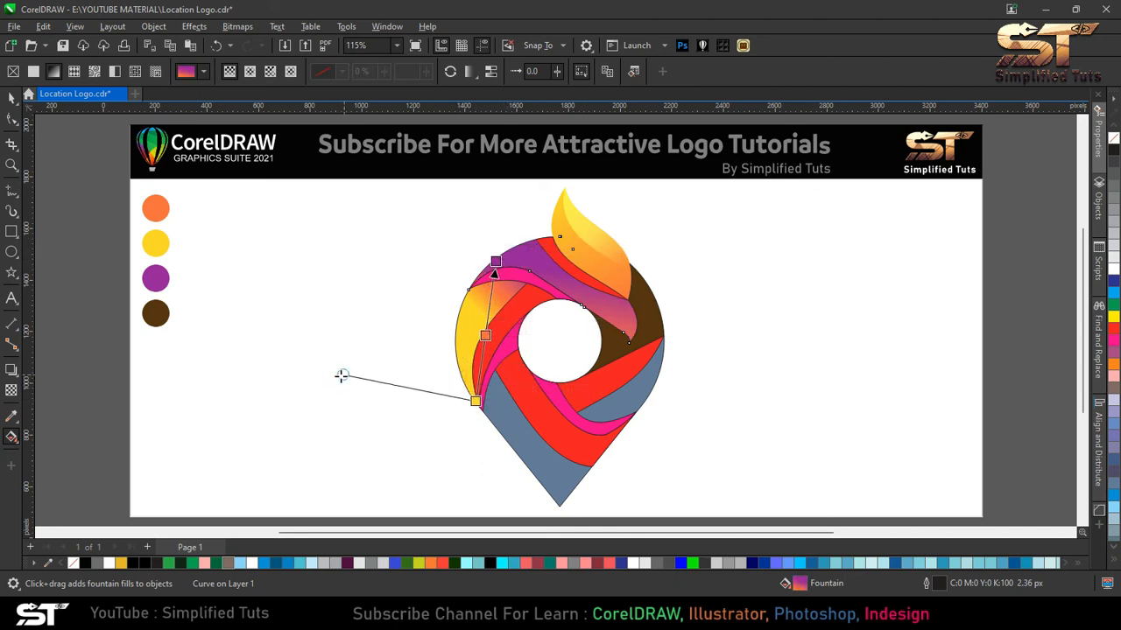
drag(496, 262, 514, 311)
Step: Undo the gradient node adjustments made on the upper ring section
key(ctrl+z)
key(ctrl+z)
key(ctrl+z)
key(ctrl+z)
key(ctrl+z)
key(ctrl+z)
key(ctrl+z)
key(ctrl+z)
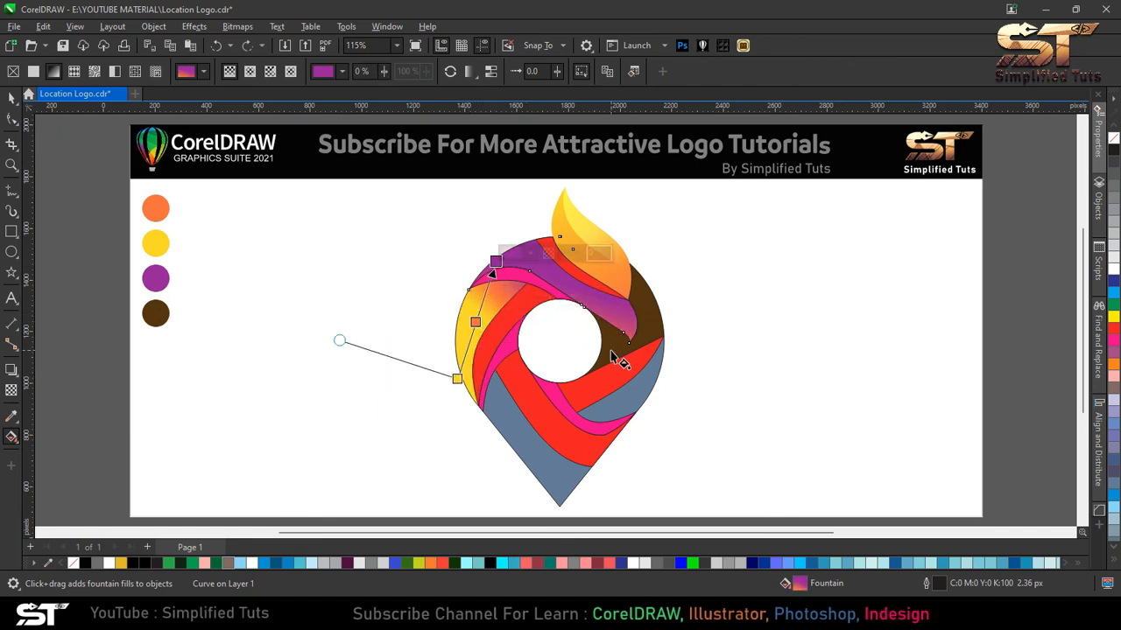
key(ctrl+z)
key(ctrl+z)
Step: Reposition the left section's gradient with yellow at its lower tip, purple near its upper edge and orange between them
click(12, 98)
click(464, 311)
click(12, 437)
drag(518, 350, 478, 401)
drag(540, 274, 501, 276)
click(490, 341)
drag(490, 341, 490, 332)
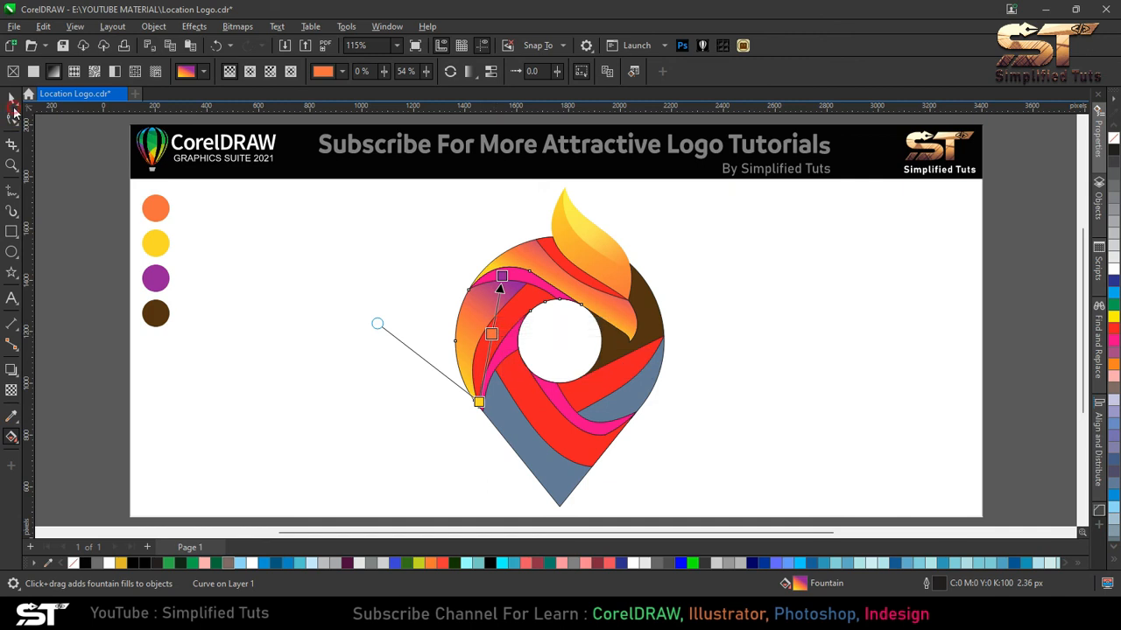
Step: Copy the left section's gradient fill onto the red strip along its inner side
key(space)
right_click(477, 323)
key(Escape)
right_click(493, 331)
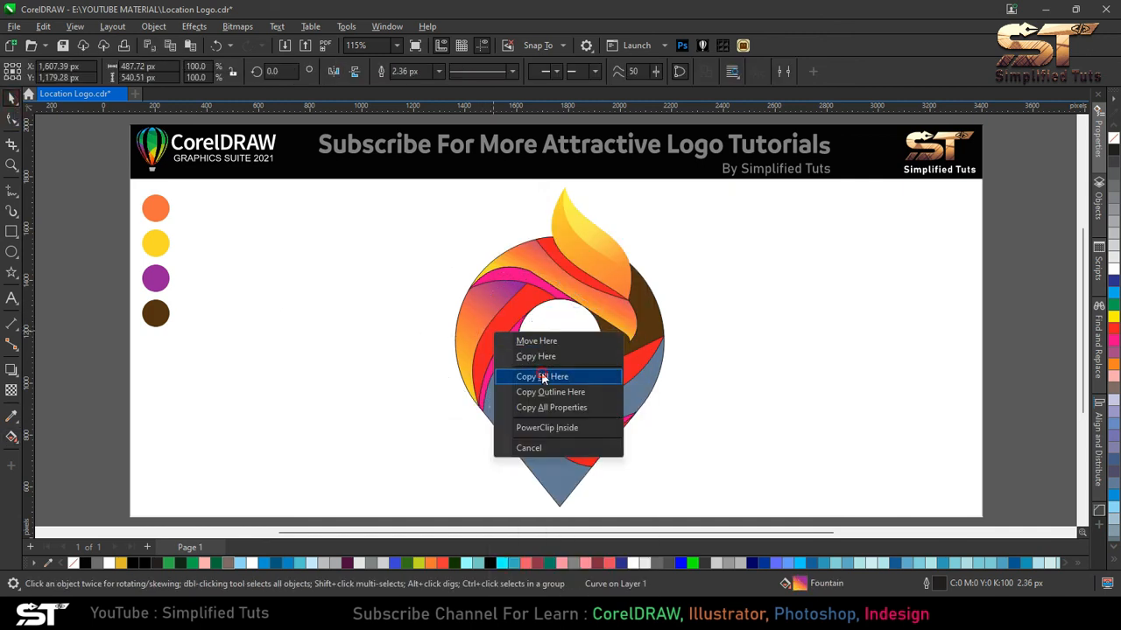
click(543, 377)
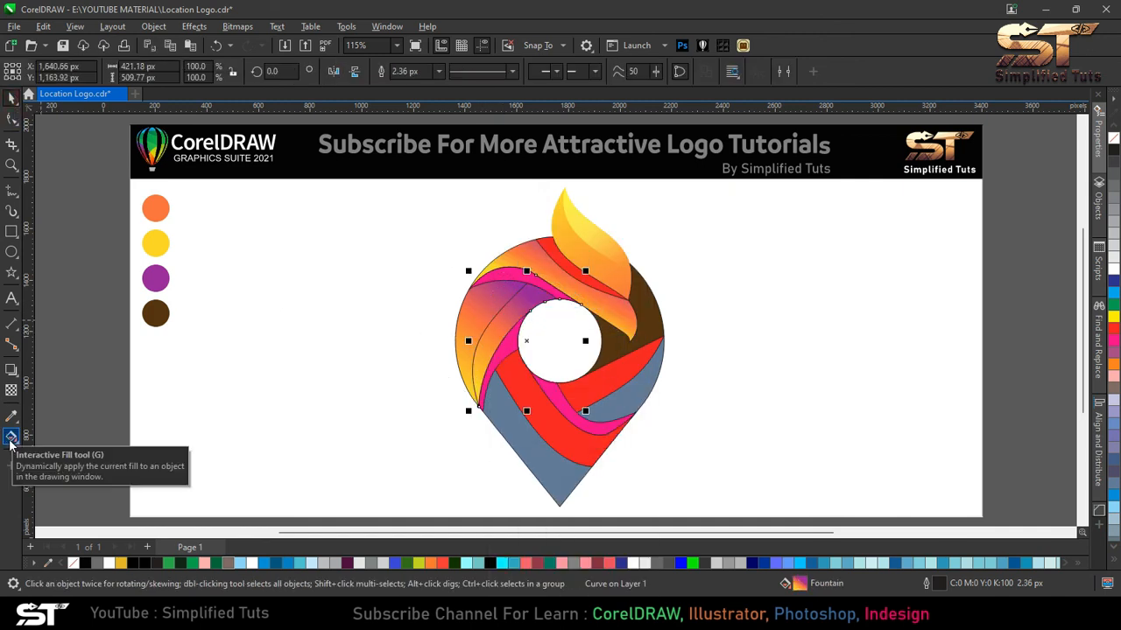
Step: Set the left strip's transparency to Multiply and fade it with a fountain transparency between its upper and lower ends
click(12, 391)
click(203, 71)
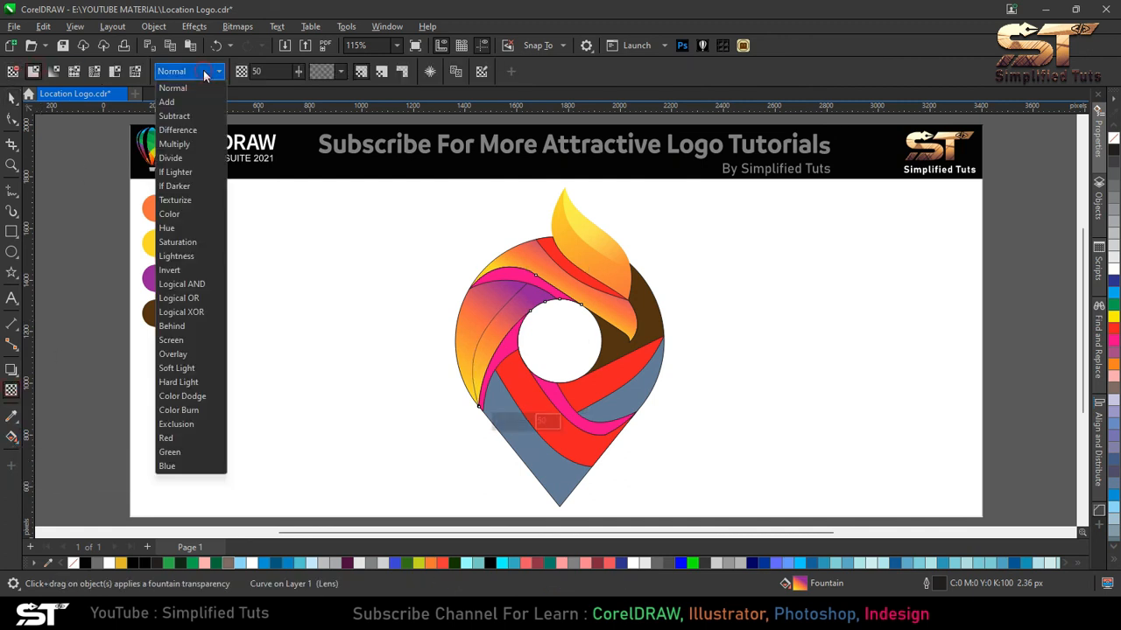
click(184, 143)
drag(528, 296, 478, 375)
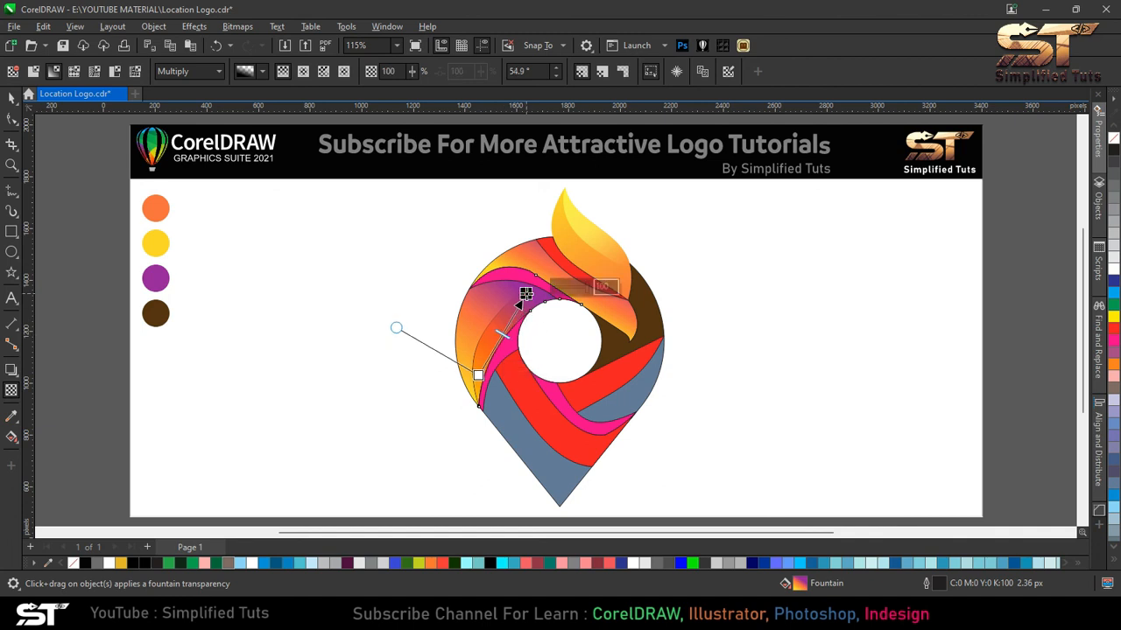
Step: Fill the upper pink strip black, remove its outline and apply uniform transparency in Multiply merge mode
click(11, 98)
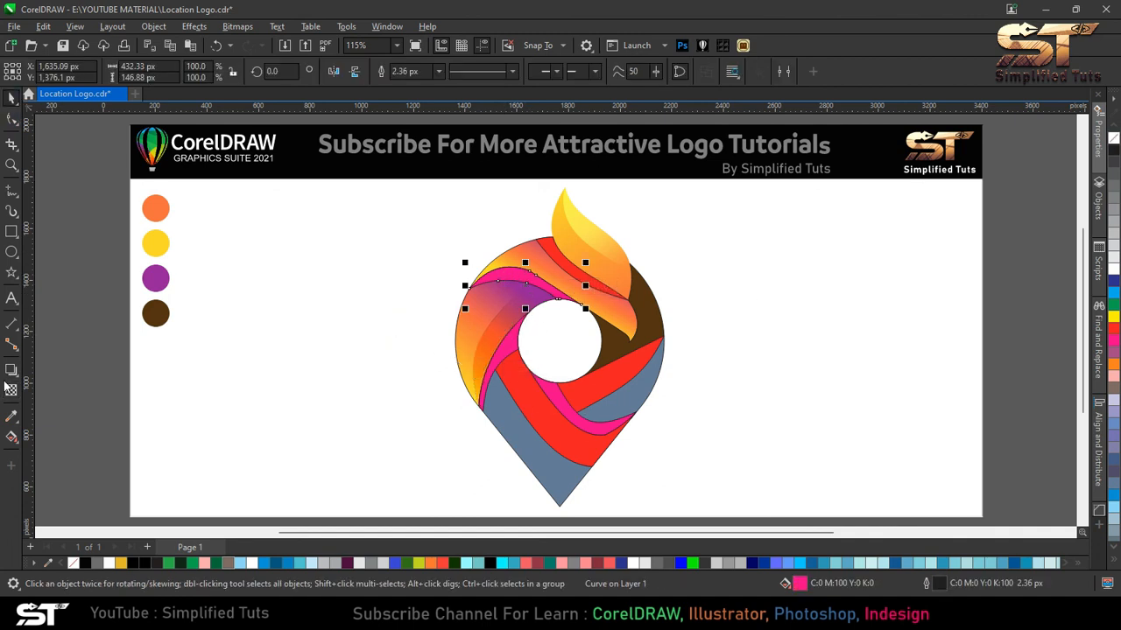
click(1114, 150)
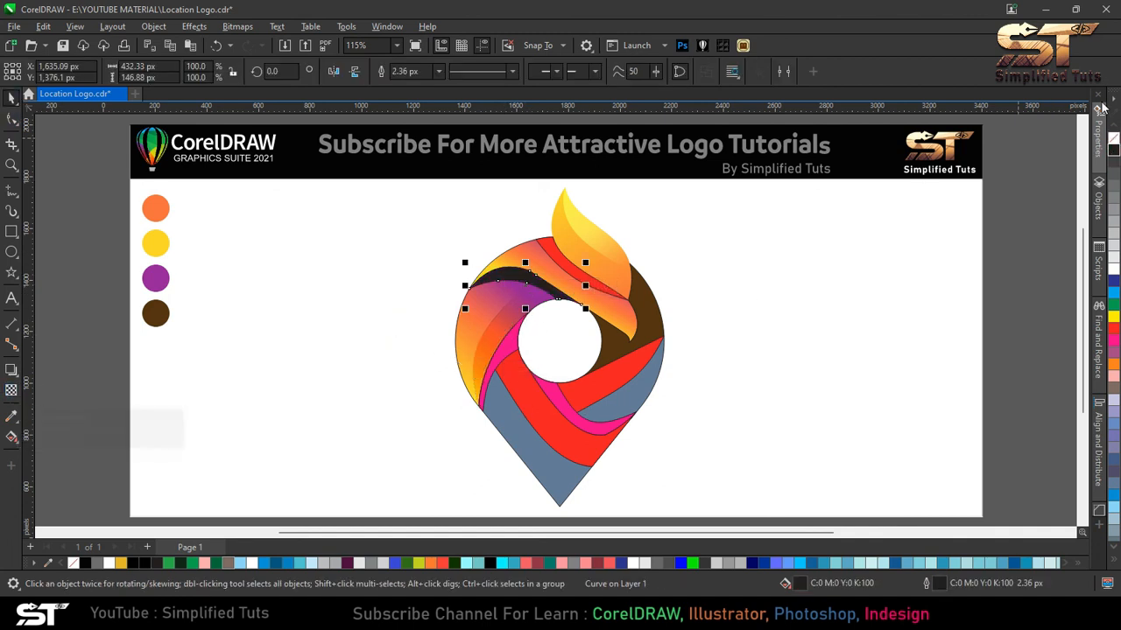
right_click(1114, 137)
click(11, 391)
click(33, 71)
click(189, 71)
click(188, 148)
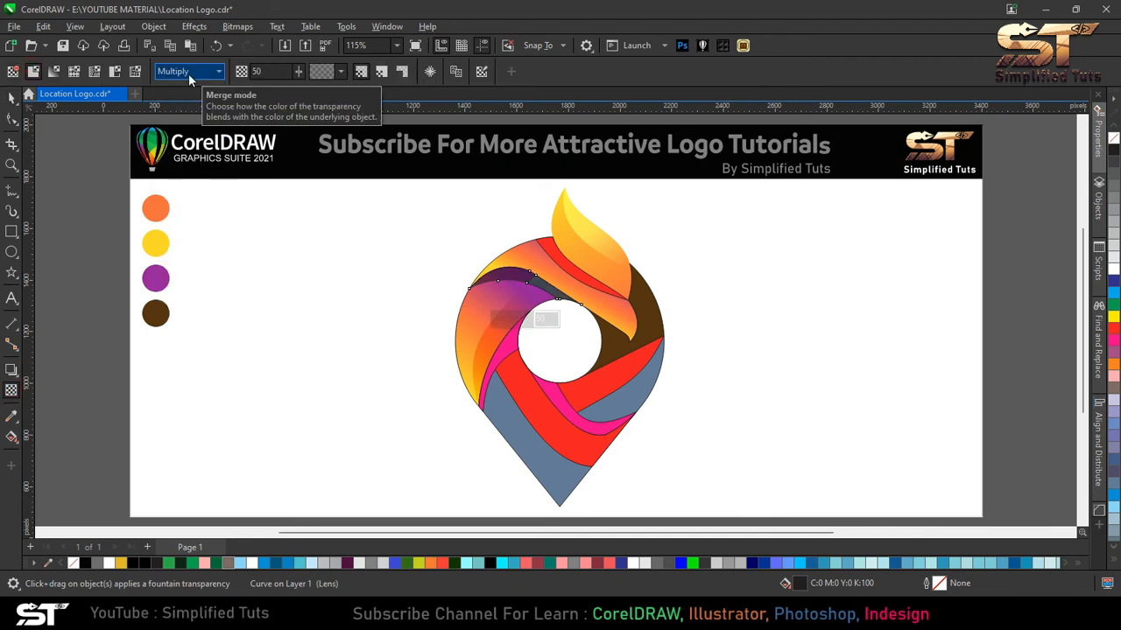
Step: Delete the leftover blue-grey piece beneath the black strip above the centre hole
click(12, 98)
click(397, 265)
click(541, 287)
click(551, 294)
key(Delete)
Step: Set the uniform transparency of the black strip above the centre hole to 75
click(519, 276)
click(11, 391)
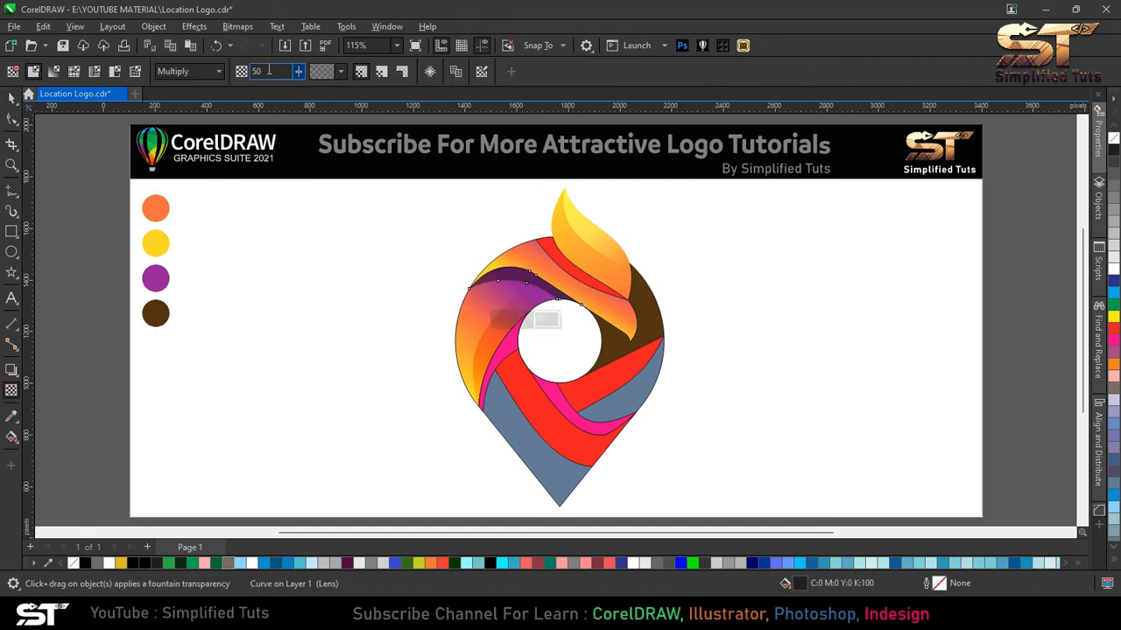
key(Return)
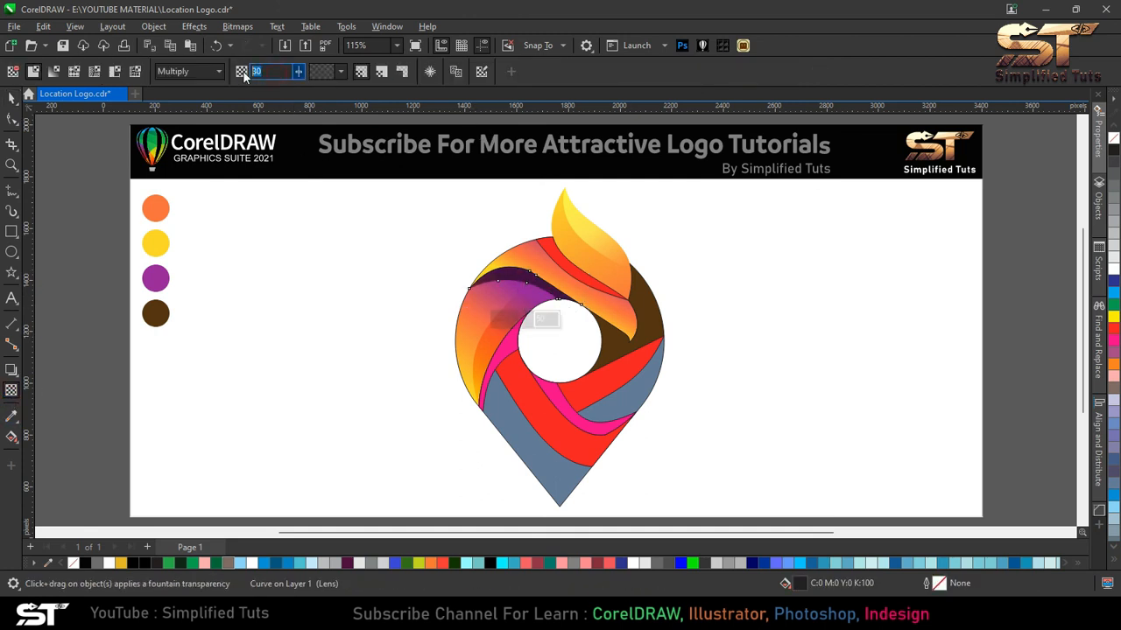
text(75)
key(Return)
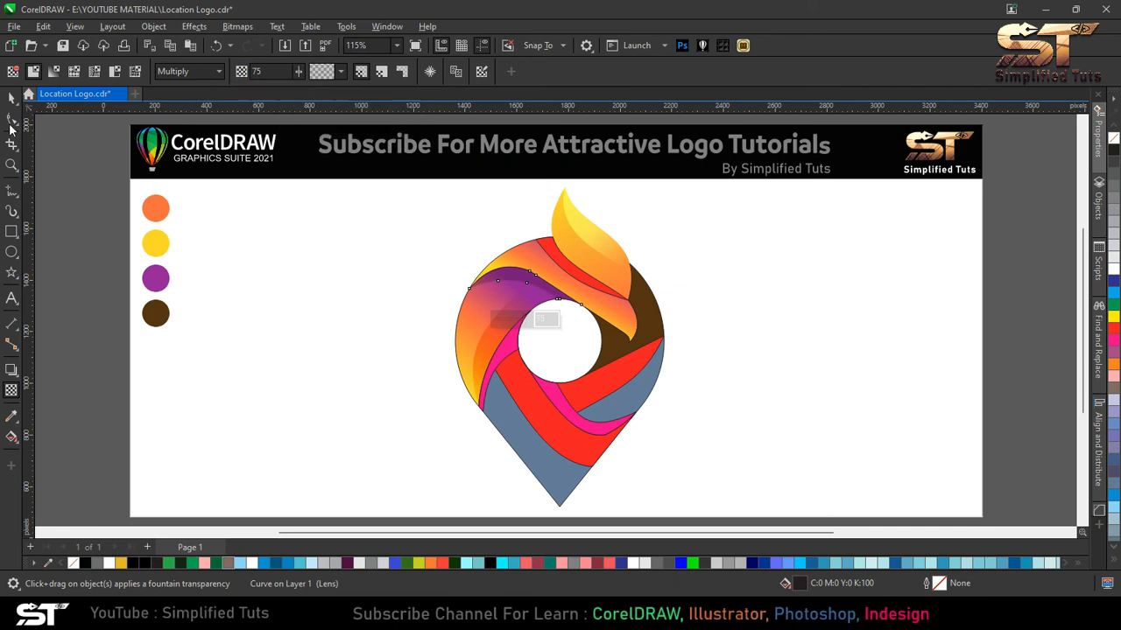
click(12, 97)
Step: Copy the left section's gradient onto the blue-grey bottom section and run it from yellow at the pin's tip to purple beside the hole
click(649, 442)
click(461, 362)
drag(461, 361, 502, 414)
click(549, 459)
click(11, 436)
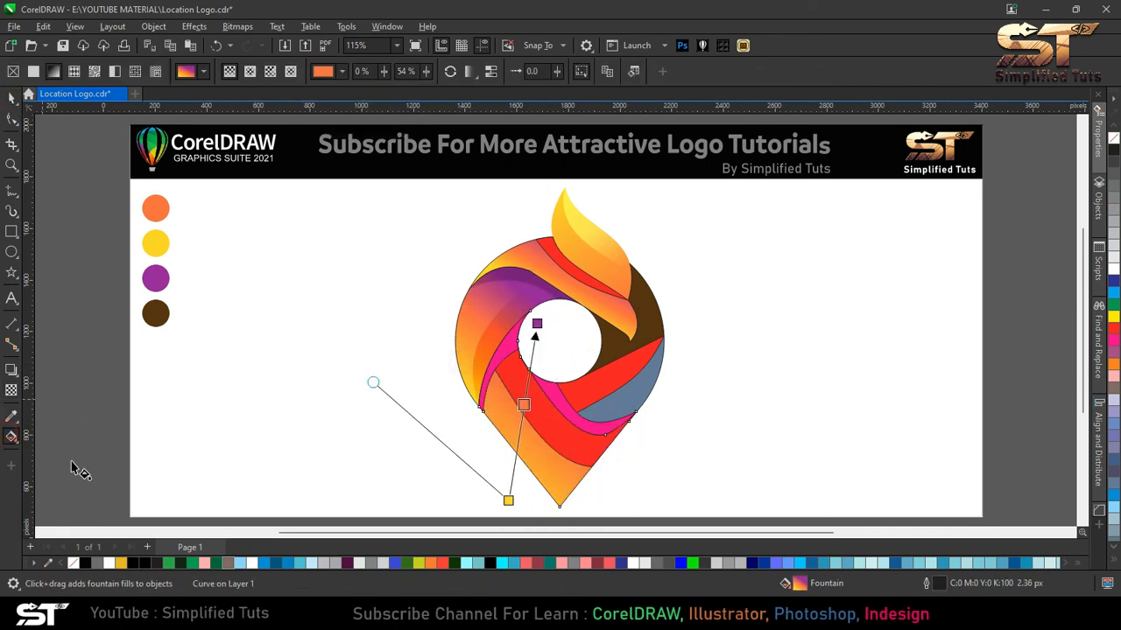
drag(508, 501, 565, 507)
drag(536, 324, 498, 384)
Step: Copy the bottom section's gradient onto the red strip along its inner side and remove the strip's outline
click(11, 99)
drag(521, 445, 539, 409)
click(581, 452)
click(562, 416)
click(565, 454)
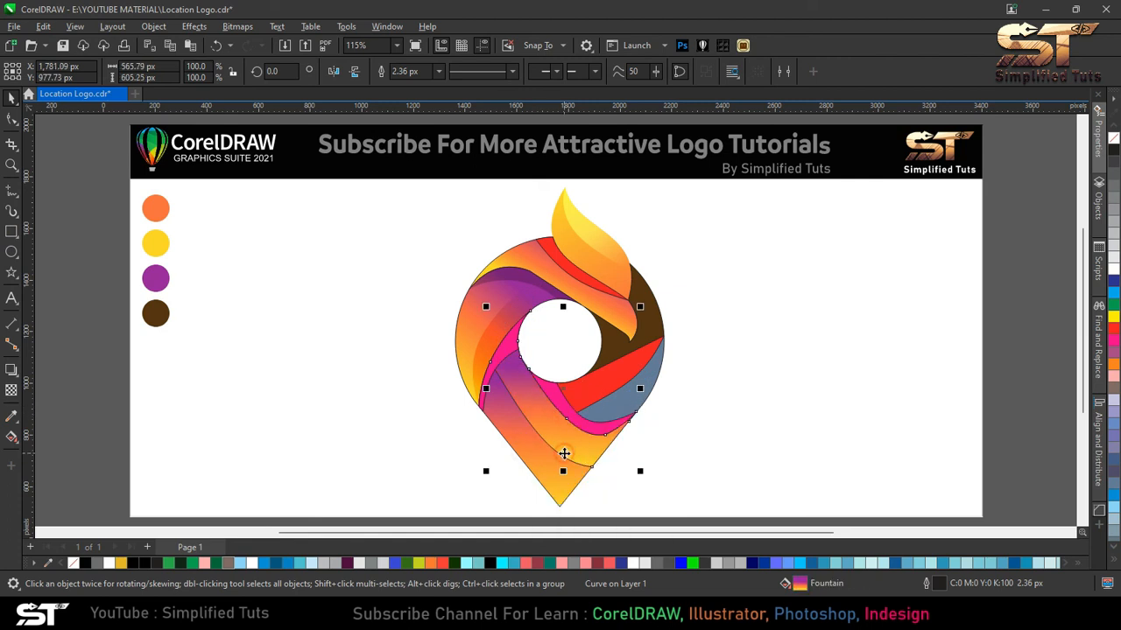
right_click(1113, 139)
Step: Set the bottom strip's transparency to Multiply and fade it out towards its upper end with a fountain transparency
click(10, 393)
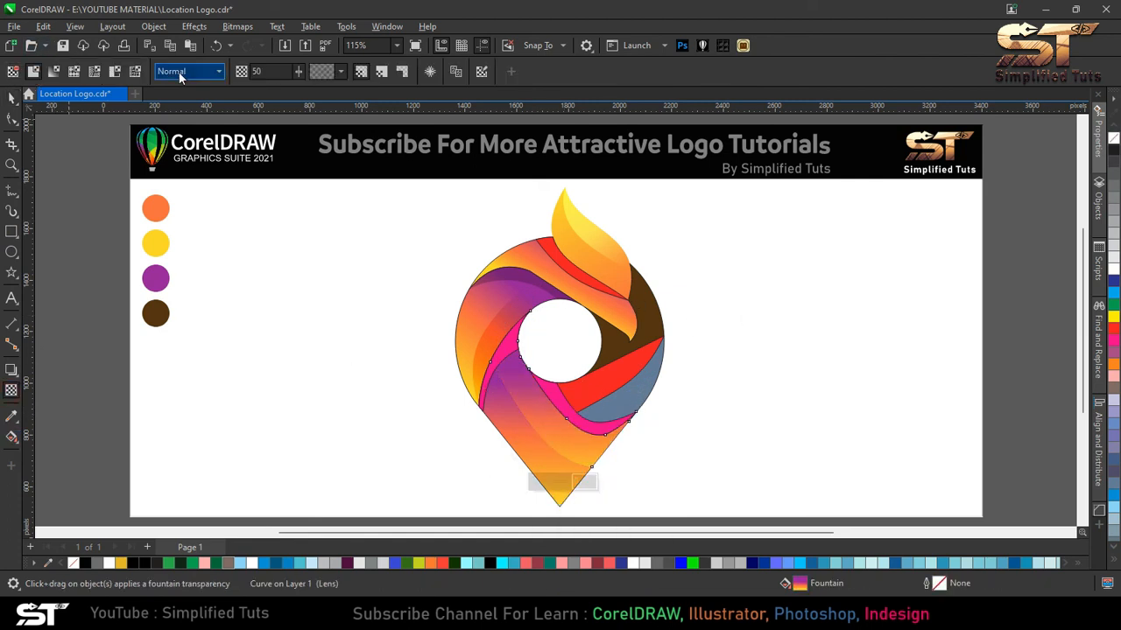
click(188, 71)
click(175, 144)
drag(515, 370, 549, 424)
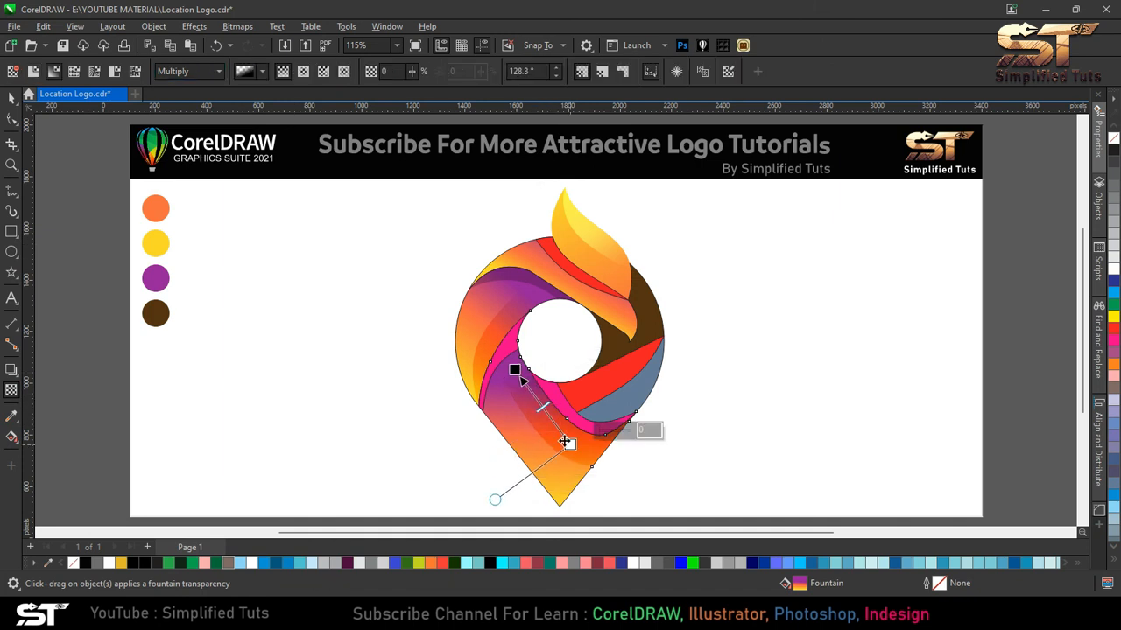
key(space)
Step: Fill the left pink strip black, remove its outline and apply a Multiply uniform transparency of 75
click(512, 353)
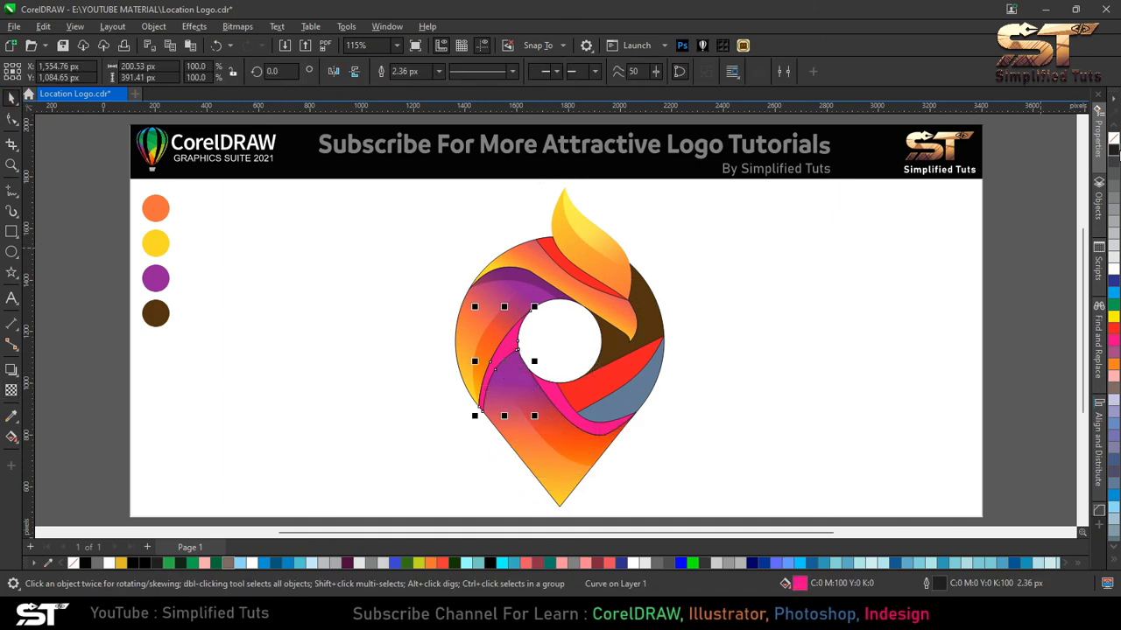
click(1113, 150)
right_click(1114, 139)
click(11, 392)
click(184, 71)
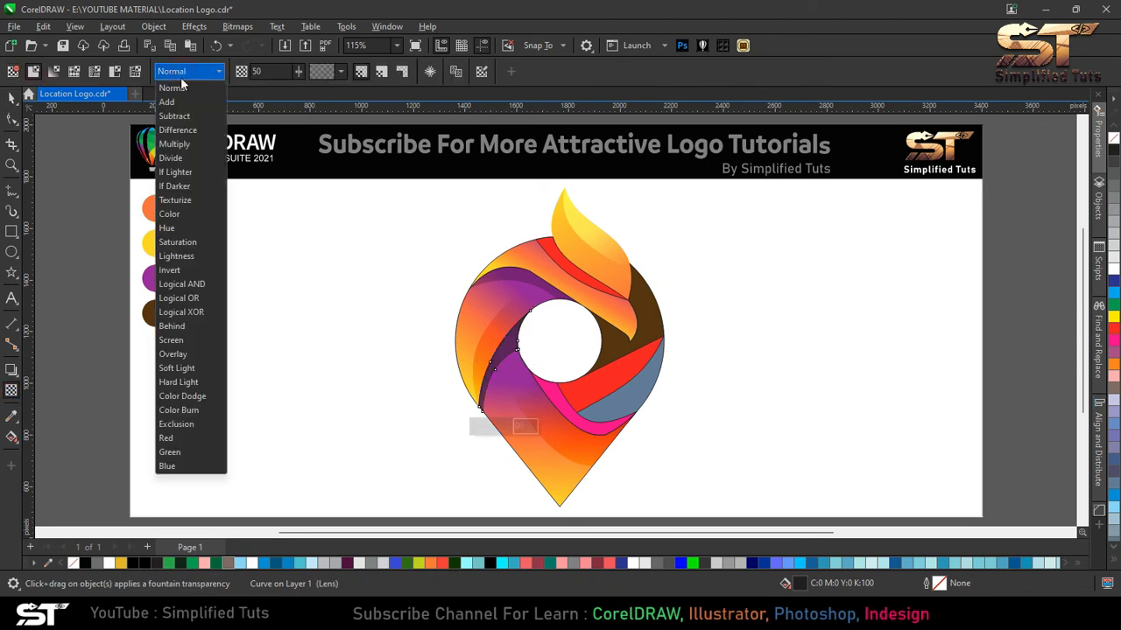
click(175, 143)
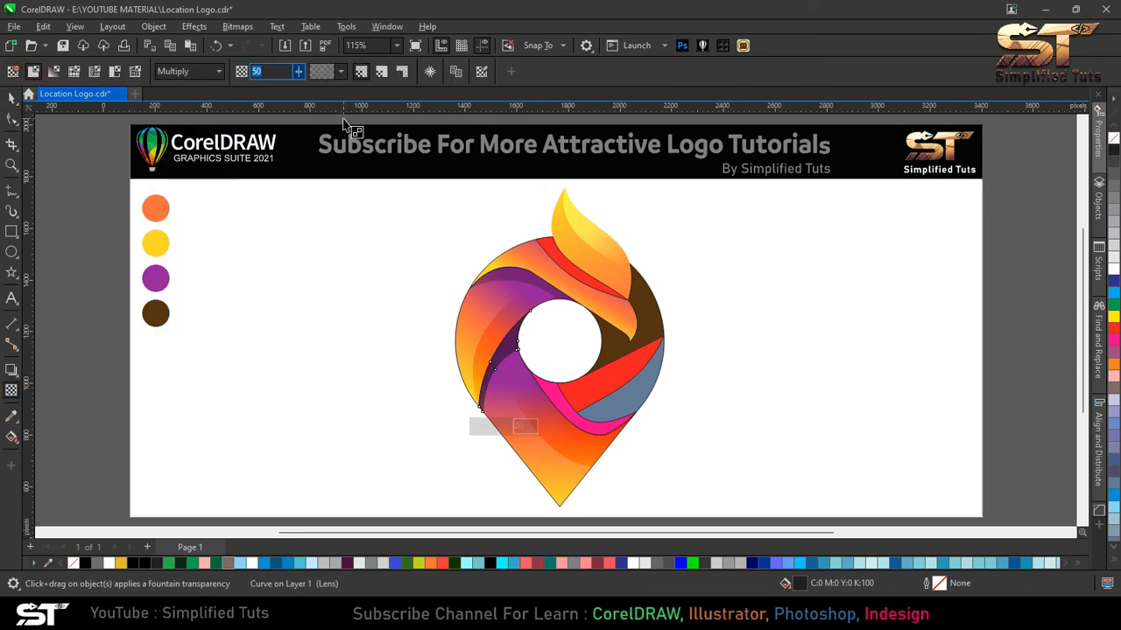
text(75)
key(Return)
click(12, 99)
key(Escape)
Step: Copy the bottom section's gradient onto the right blue-grey section, running from yellow at its upper outer corner to purple at its lower inner end
click(561, 479)
drag(559, 480, 630, 396)
click(671, 421)
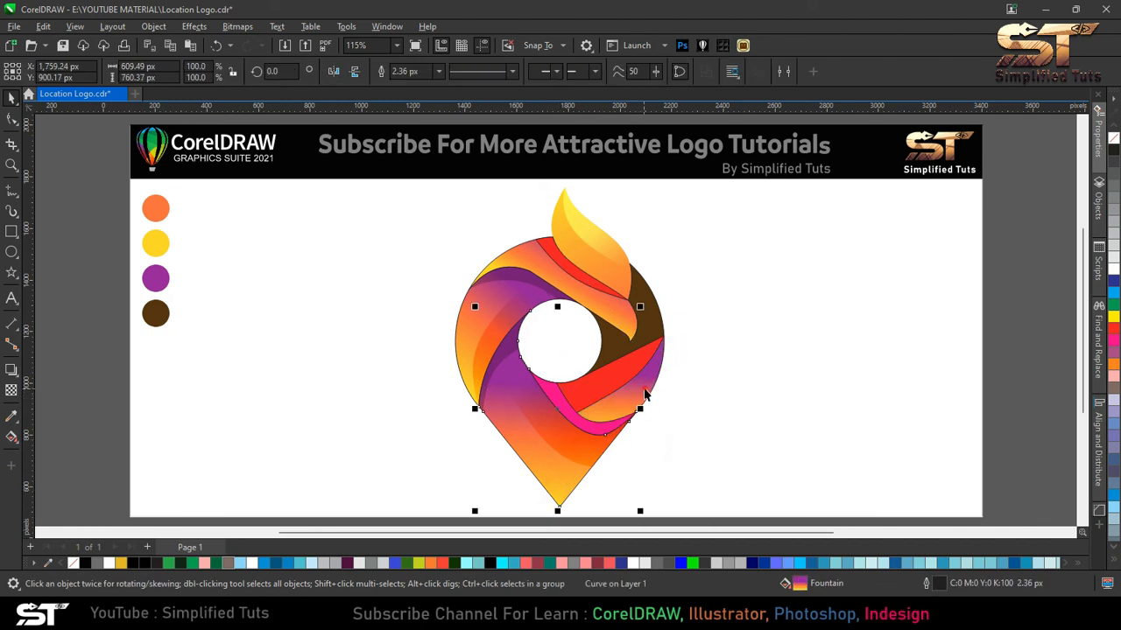
click(11, 439)
drag(601, 437, 661, 340)
drag(544, 372, 576, 435)
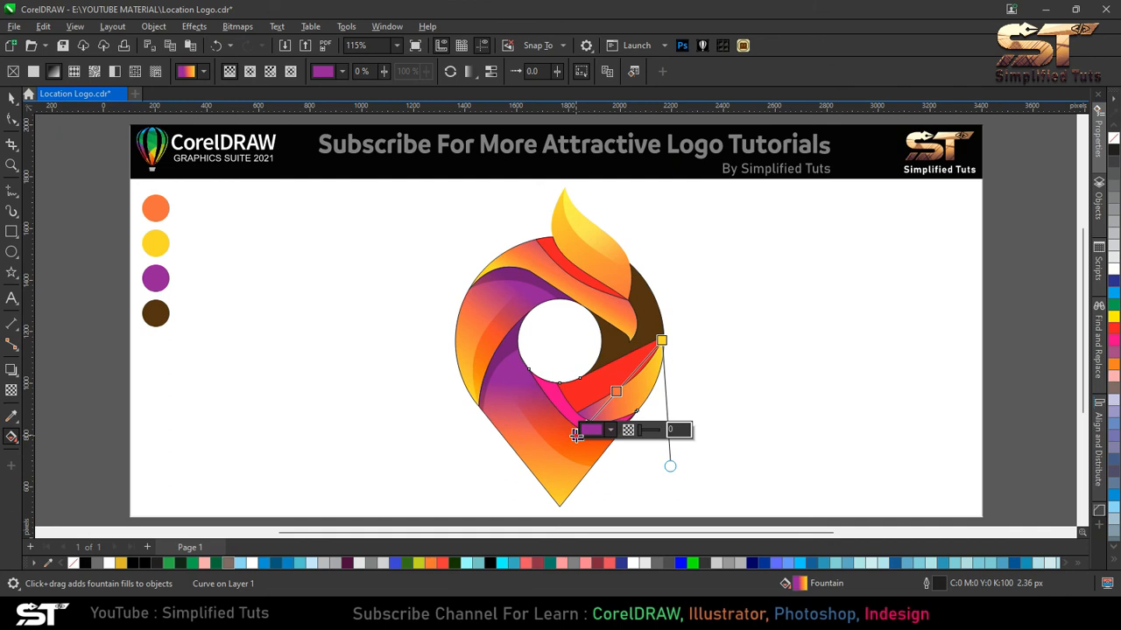
Step: Copy the right section's gradient onto its red strip without an outline and set the strip's transparency to Multiply
click(12, 98)
click(385, 289)
drag(627, 408, 609, 374)
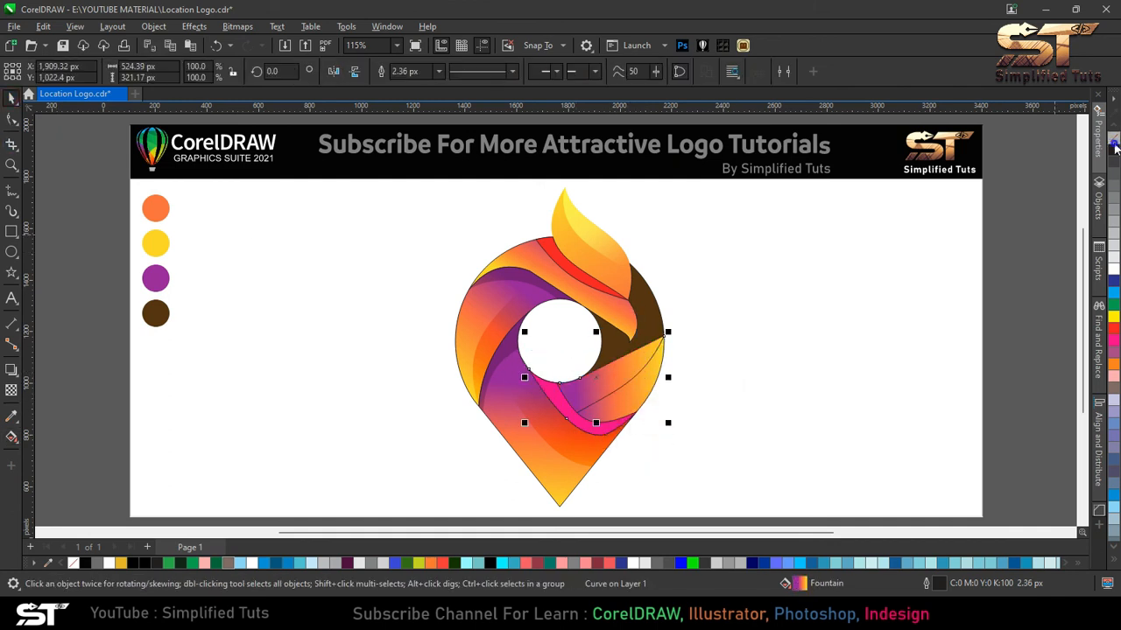
click(12, 391)
click(190, 71)
click(185, 143)
key(space)
Step: Fill the lower pink strip black, remove its outline and apply a Multiply uniform transparency of 75
click(585, 428)
click(1115, 154)
right_click(1113, 138)
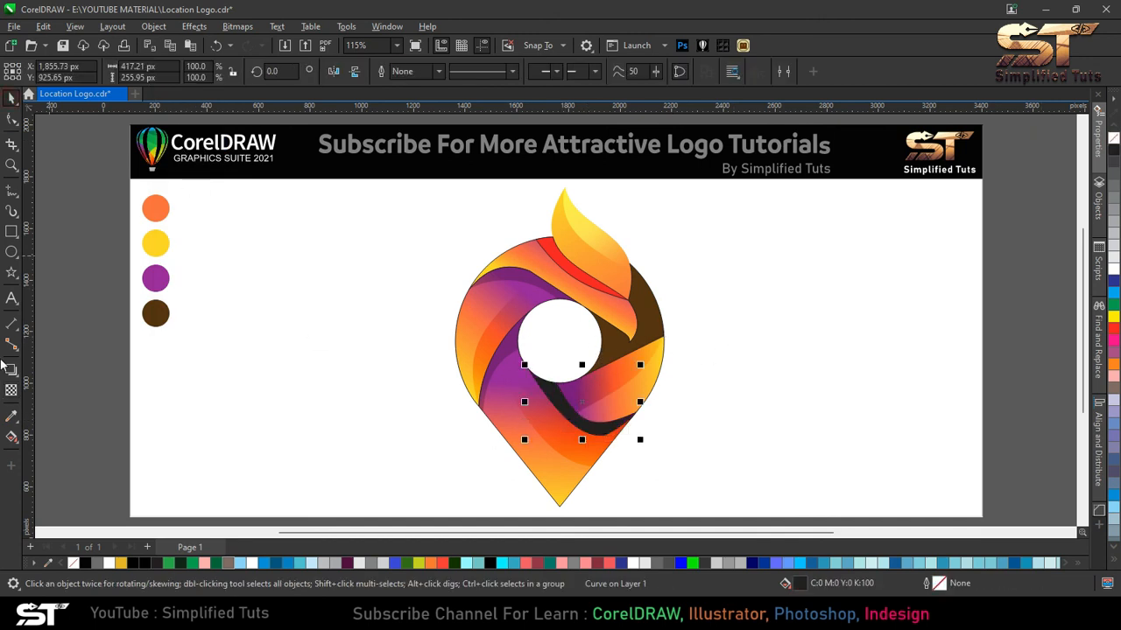
click(11, 390)
click(190, 71)
click(180, 143)
click(253, 73)
key(Return)
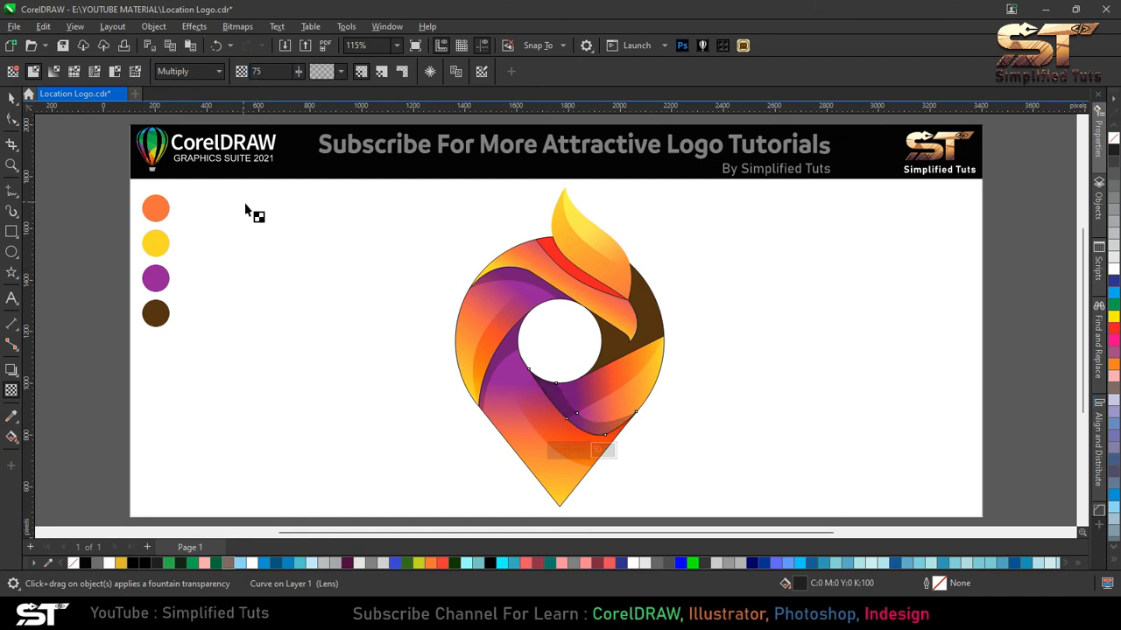
click(10, 98)
Step: Fill the red strip beneath the flame black, remove its outline and apply a Multiply uniform transparency of 75
click(437, 409)
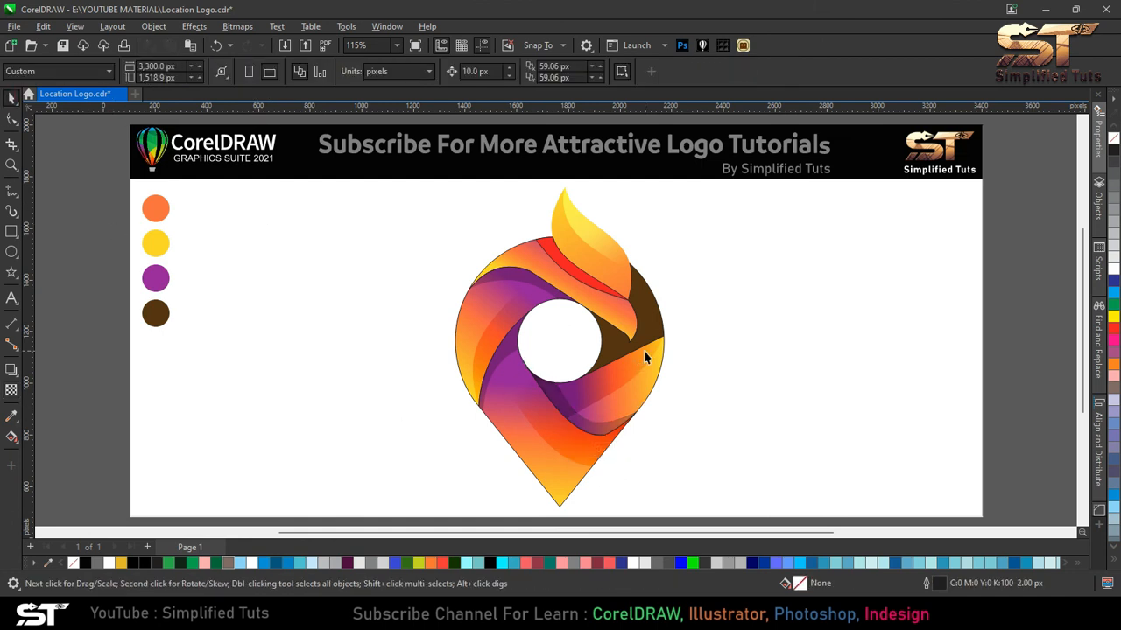
click(648, 312)
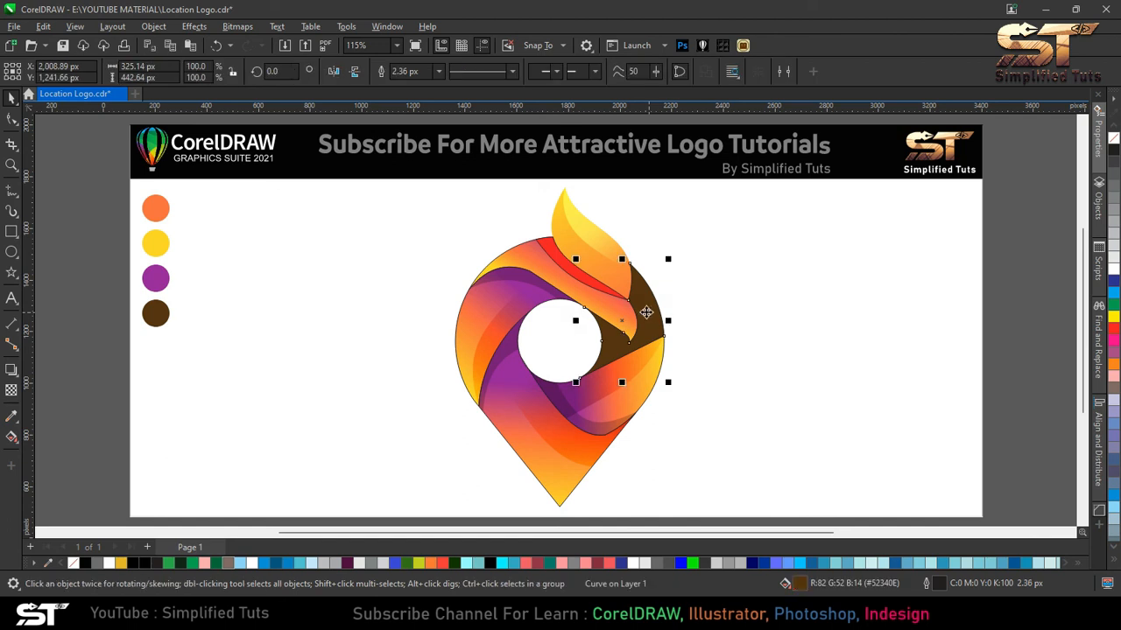
click(564, 263)
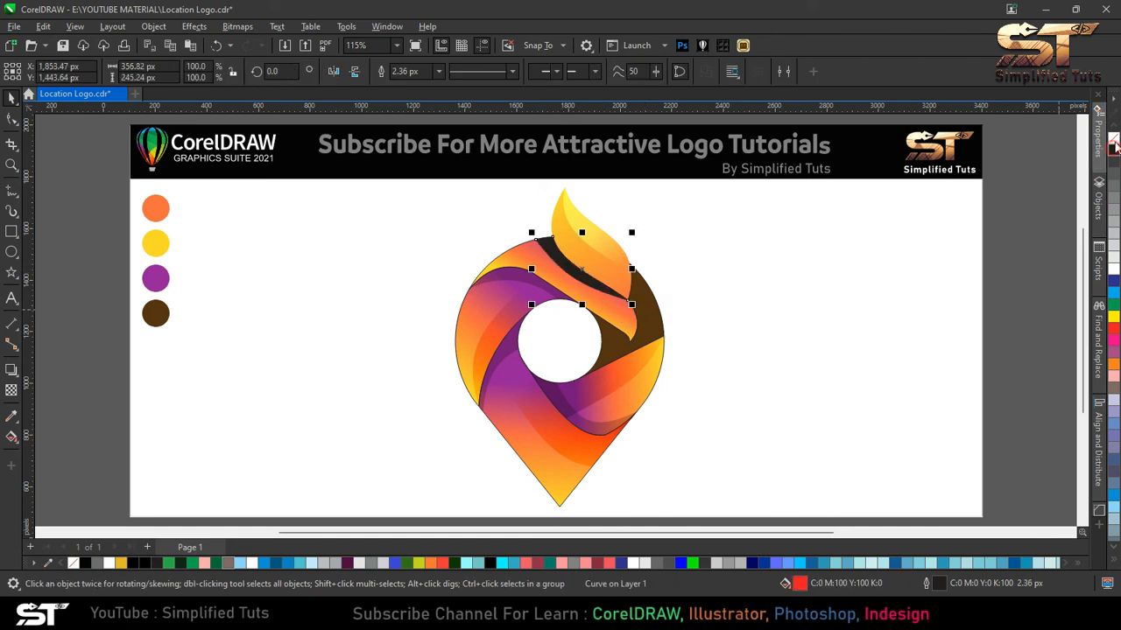
click(11, 390)
click(170, 70)
click(180, 147)
click(251, 72)
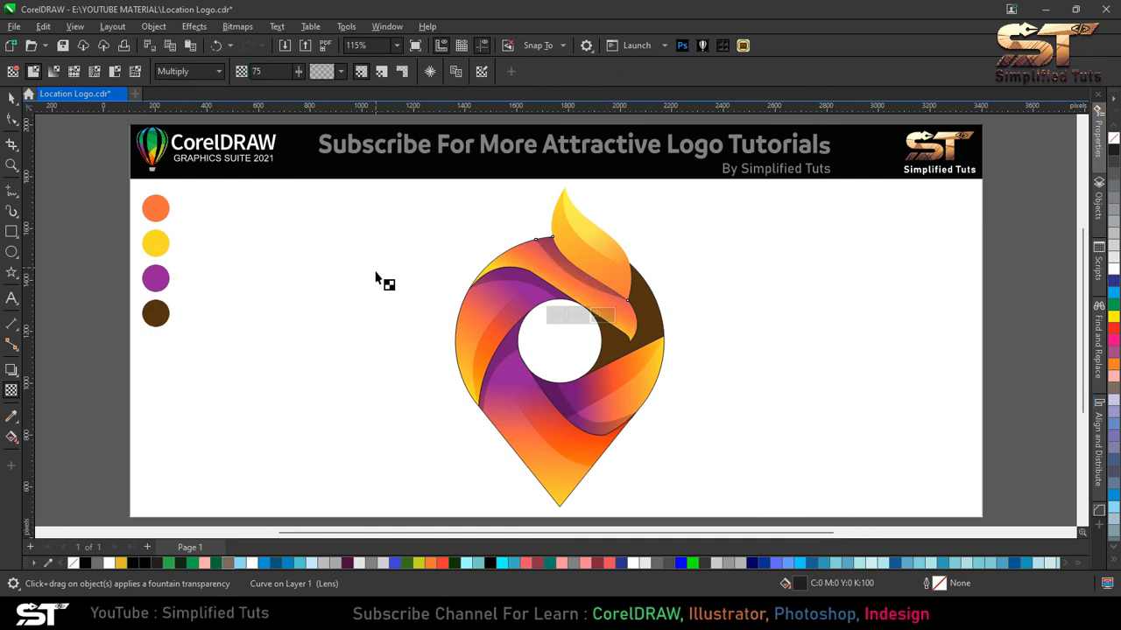
Step: Fade the strip beneath the flame with a fountain transparency, from opaque at its lower tip to clear at its upper end
scroll(556, 255, up, 4)
drag(574, 324, 868, 493)
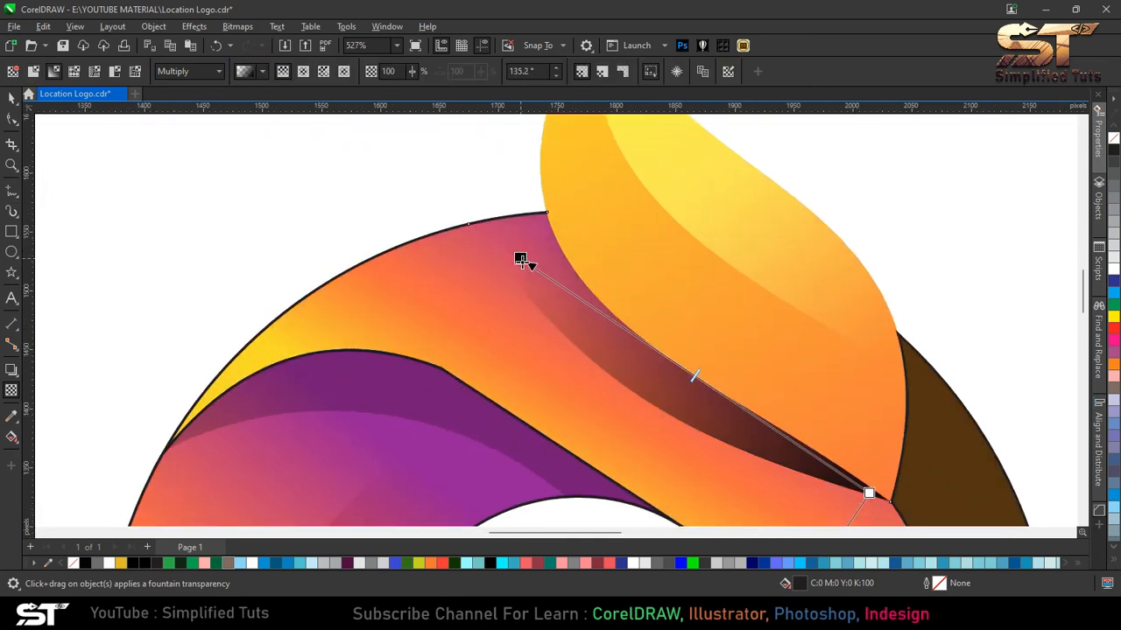
key(space)
Step: Remove the outlines from all pieces of the pin logo
scroll(661, 404, down, 4)
scroll(661, 405, down, 1)
drag(824, 495, 444, 220)
click(935, 244)
key(F4)
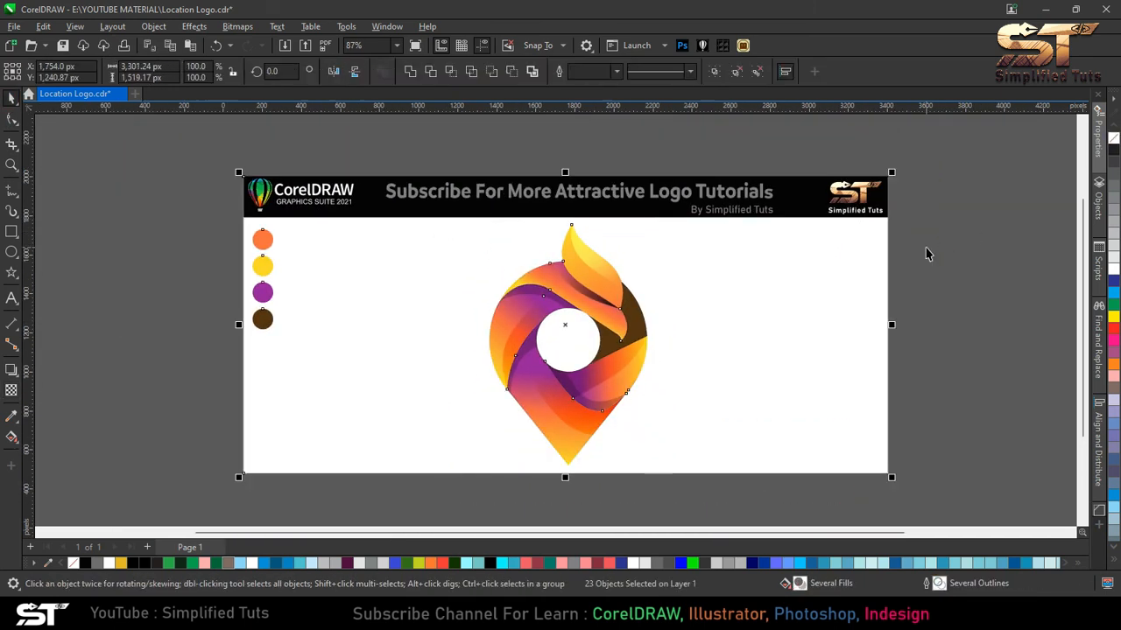
Step: Group the logo's pieces and convert a copy of the group to a 300 dpi RGB bitmap
scroll(527, 298, down, 1)
drag(822, 506, 426, 214)
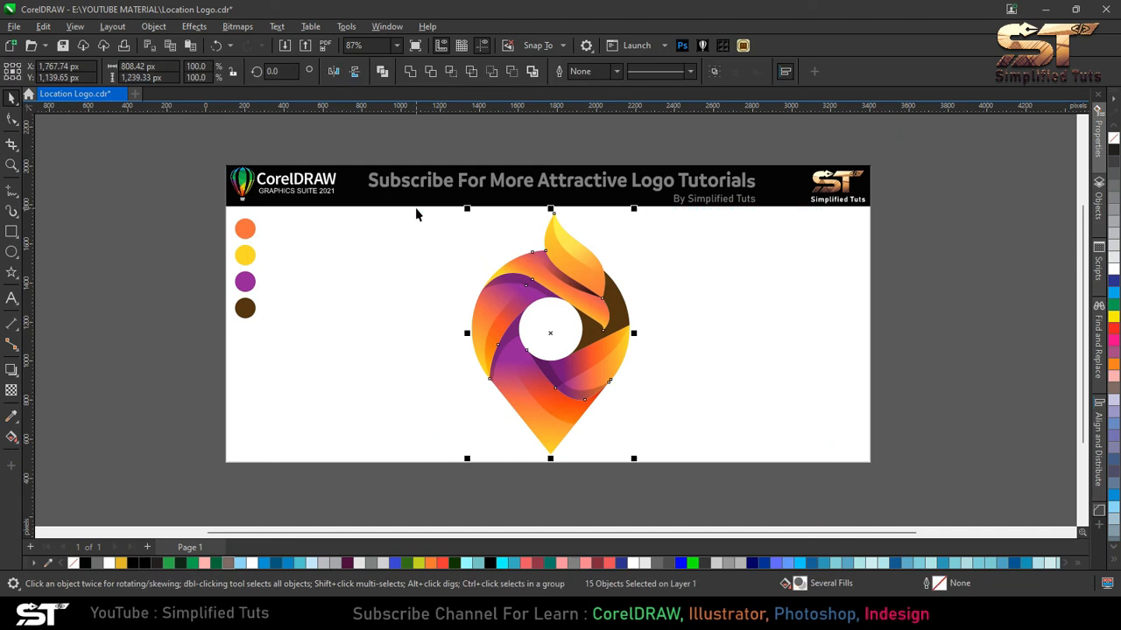
click(237, 26)
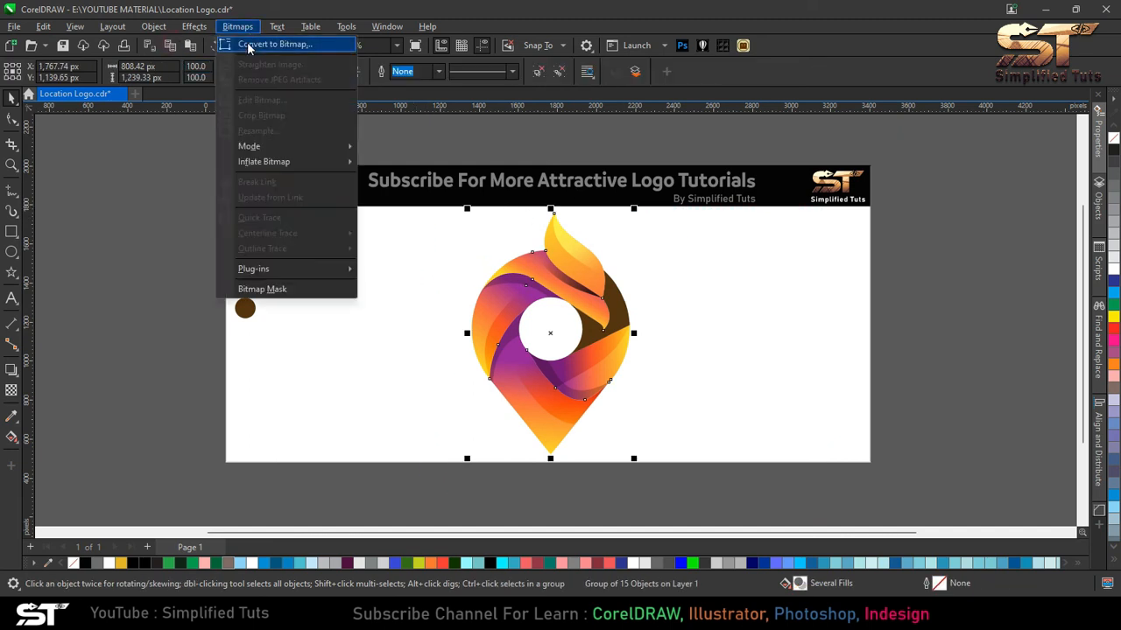
click(253, 42)
click(574, 379)
Step: Apply a uniform transparency of 20 in Overlay merge mode to the logo bitmap
click(12, 390)
click(33, 71)
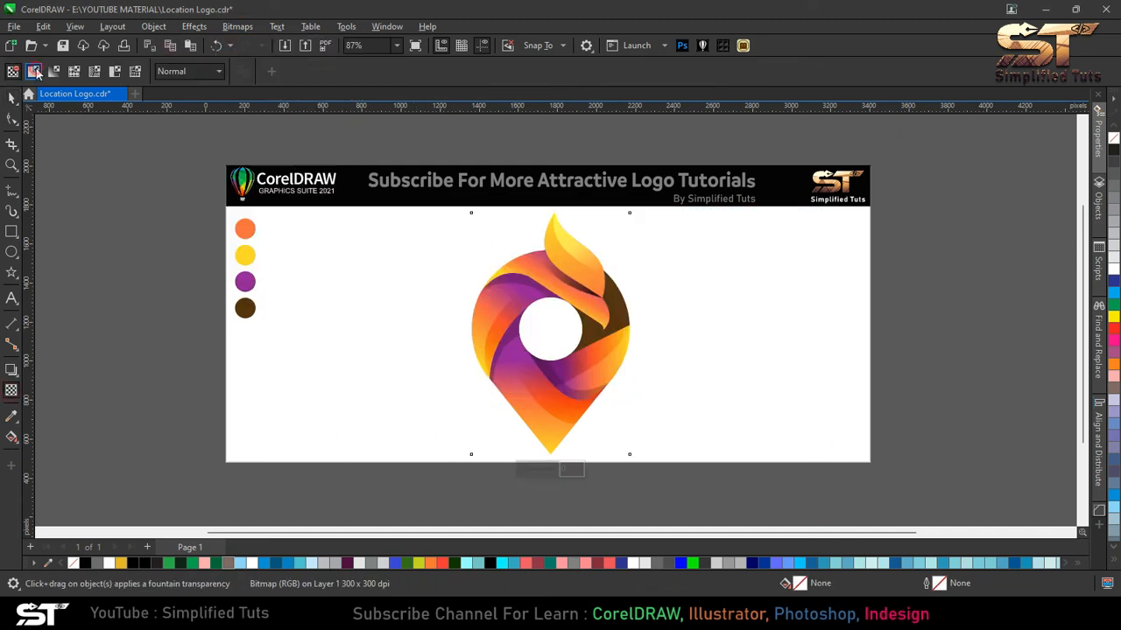
click(188, 71)
click(188, 355)
double_click(283, 70)
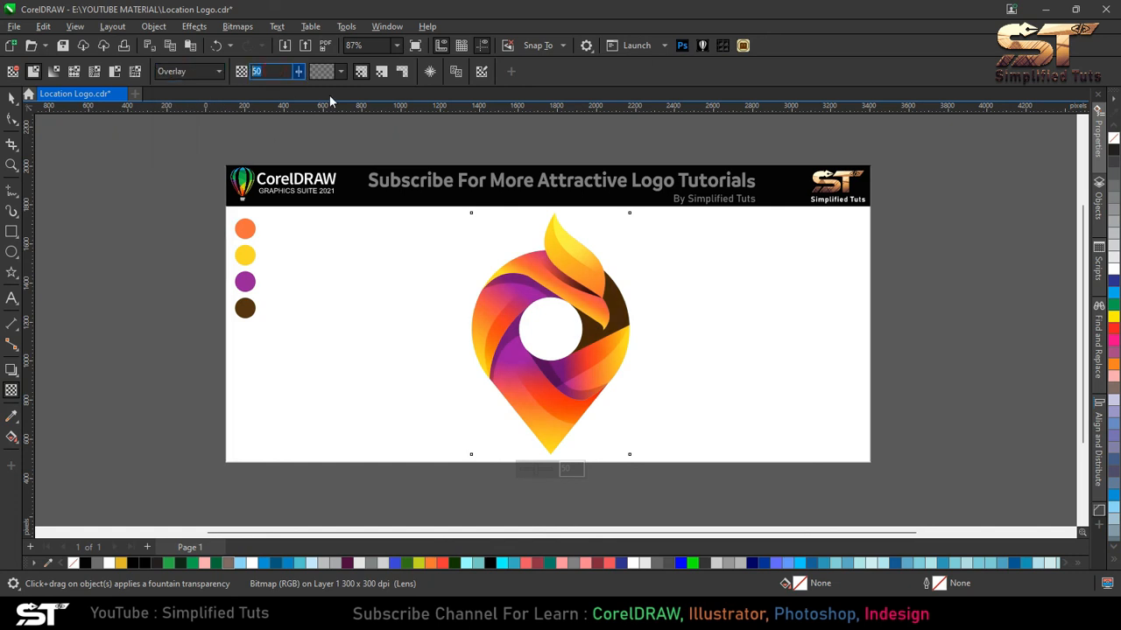
text(20)
key(Return)
click(11, 98)
click(897, 333)
Step: Draw a rectangle of about 3304 × 1313 px over the white page area and fill it with the brown swatch colour
key(ctrl+a)
key(shift+F2)
click(11, 231)
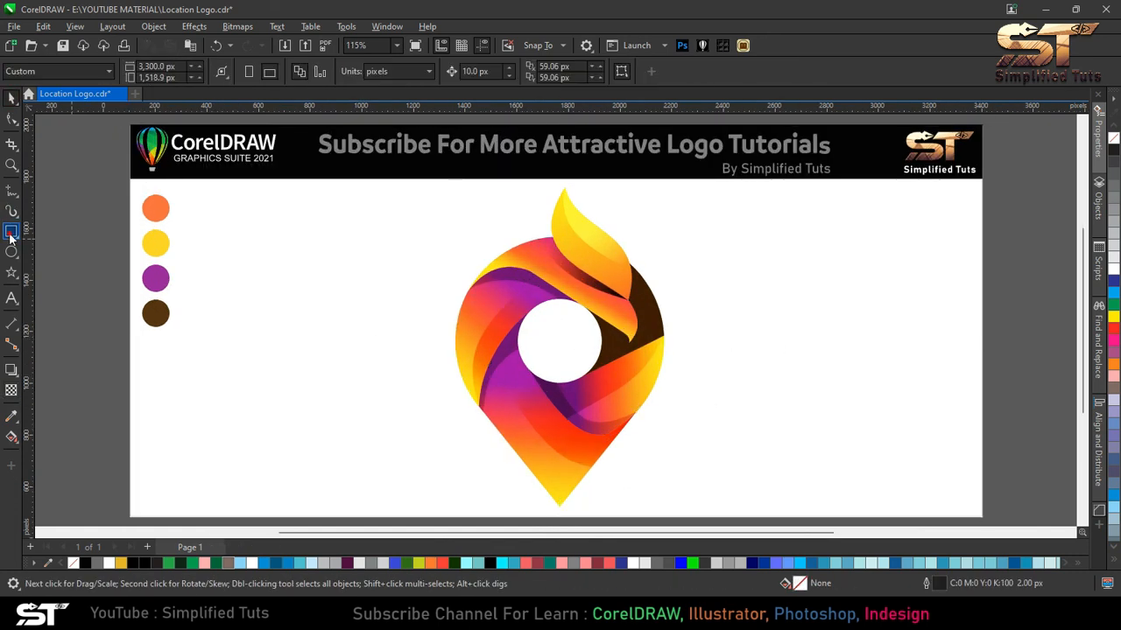
drag(129, 179, 986, 522)
click(13, 418)
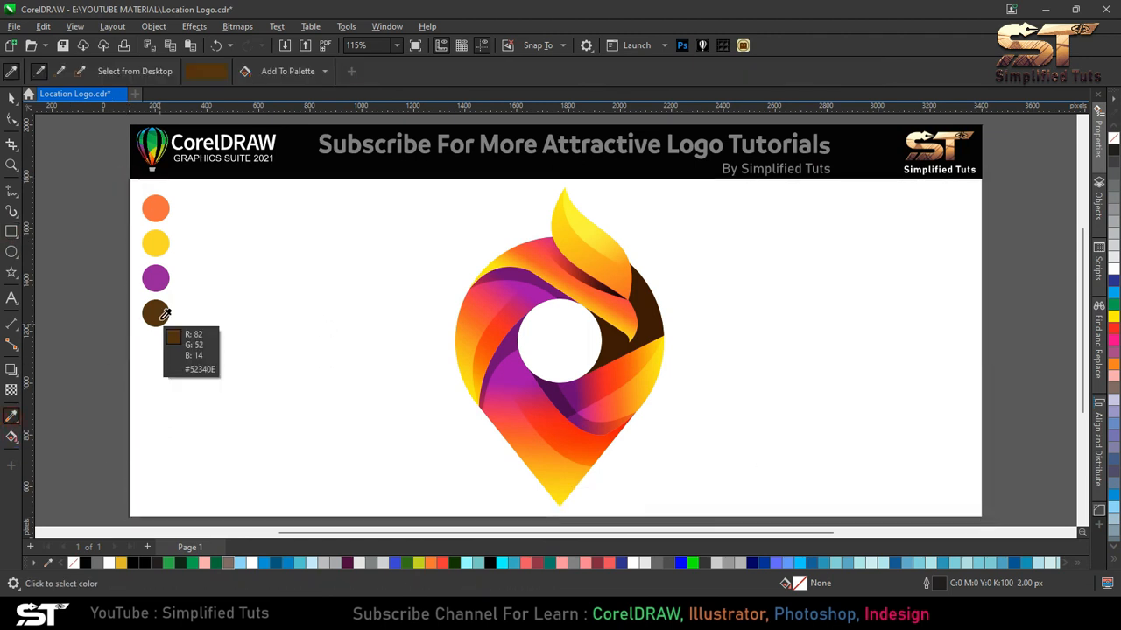
click(158, 315)
click(259, 326)
click(11, 98)
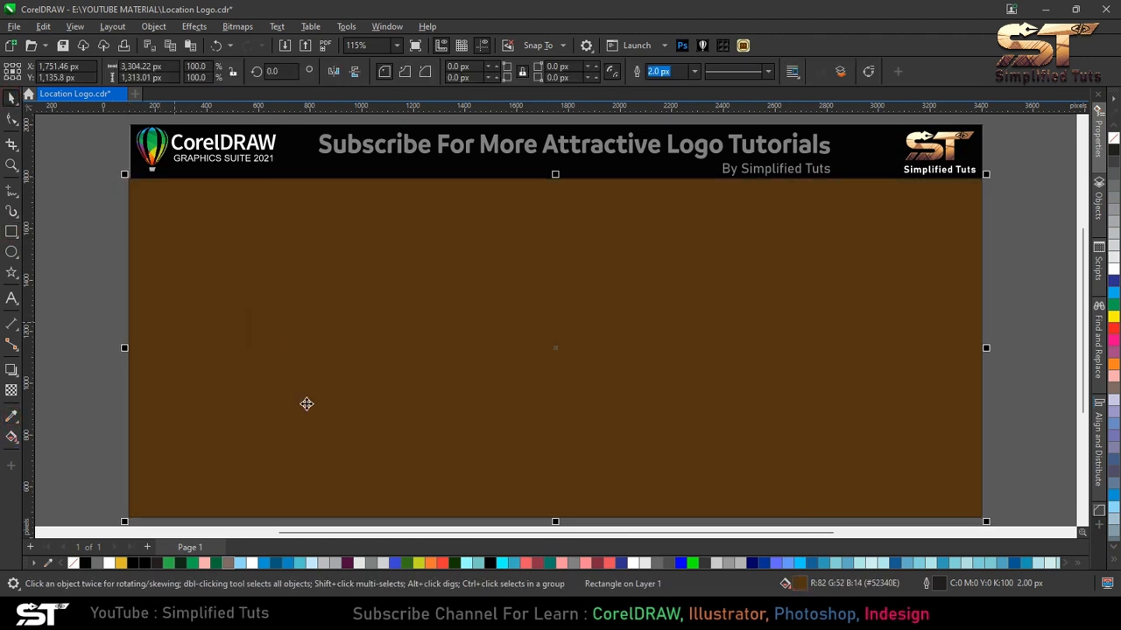
Step: Darken the rectangle's fill to #241301 and place it behind the logo and colour swatches
double_click(810, 584)
click(430, 322)
drag(431, 323, 502, 337)
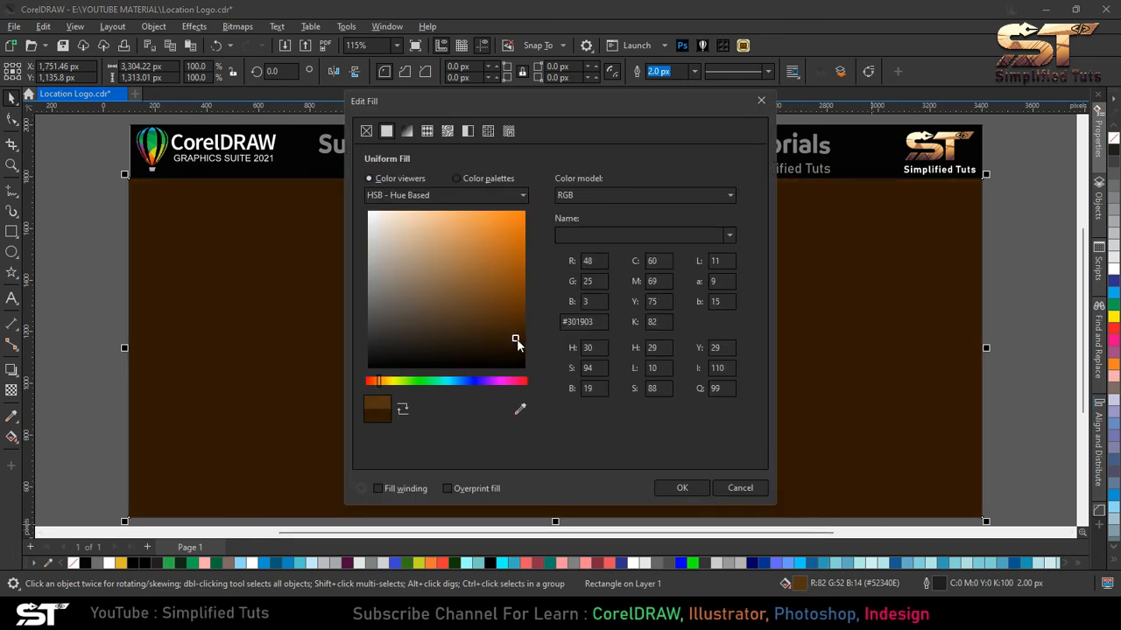
click(682, 487)
key(Delete)
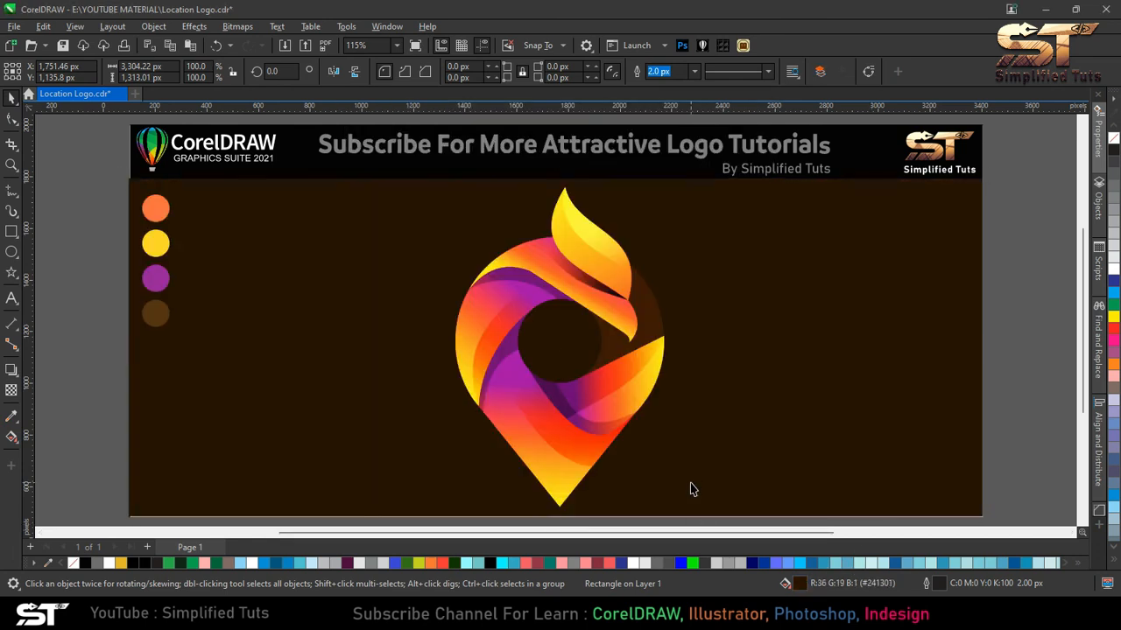
Step: Deselect everything and view the finished logo in full-screen preview
key(ctrl+a)
key(Escape)
key(F9)
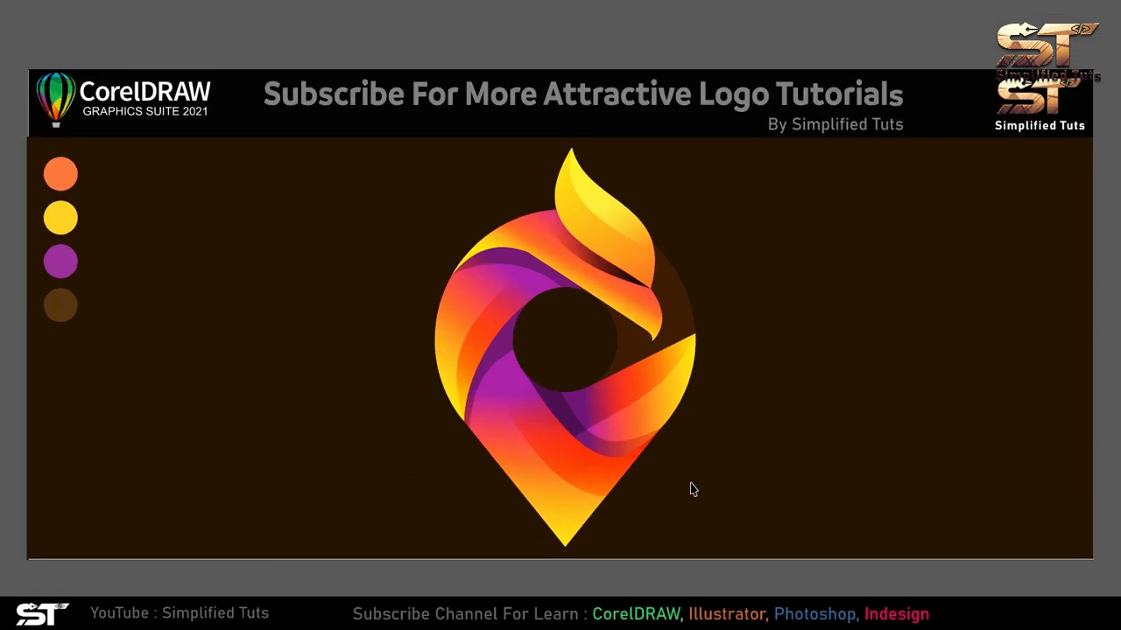